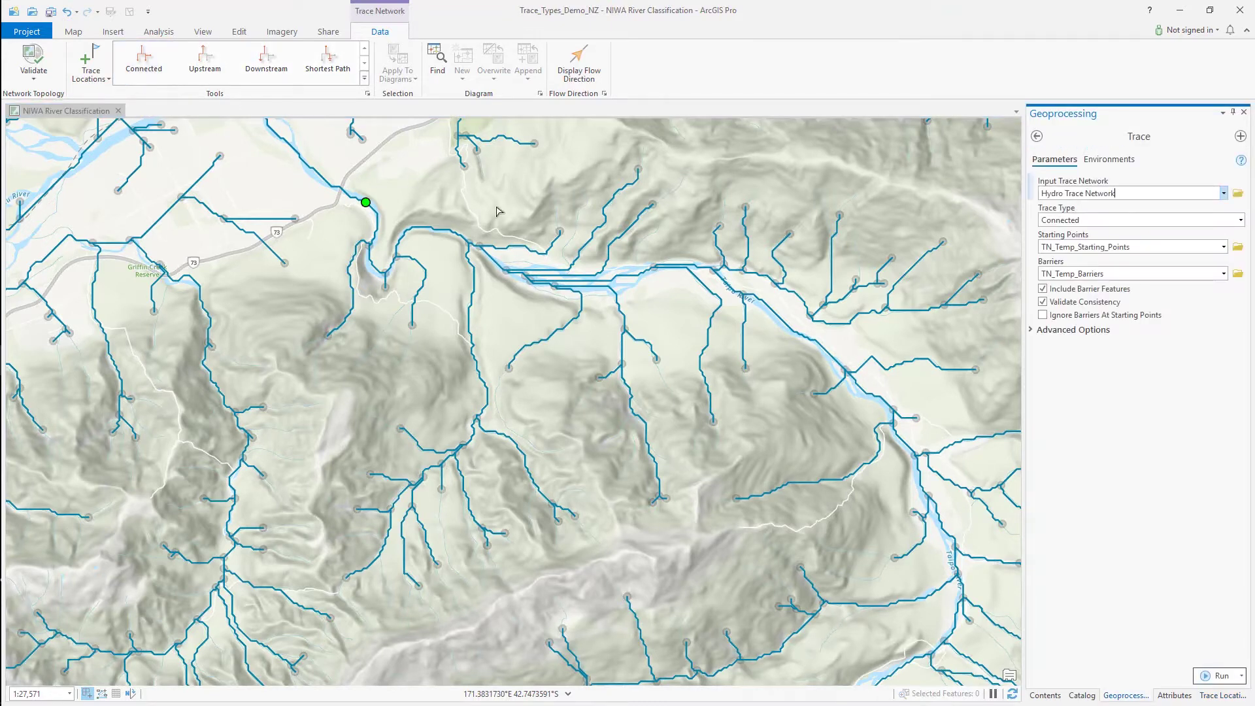
Run the Connected trace on the Hydro Trace Network and zoom the map to the selected features
left_click(1199, 676)
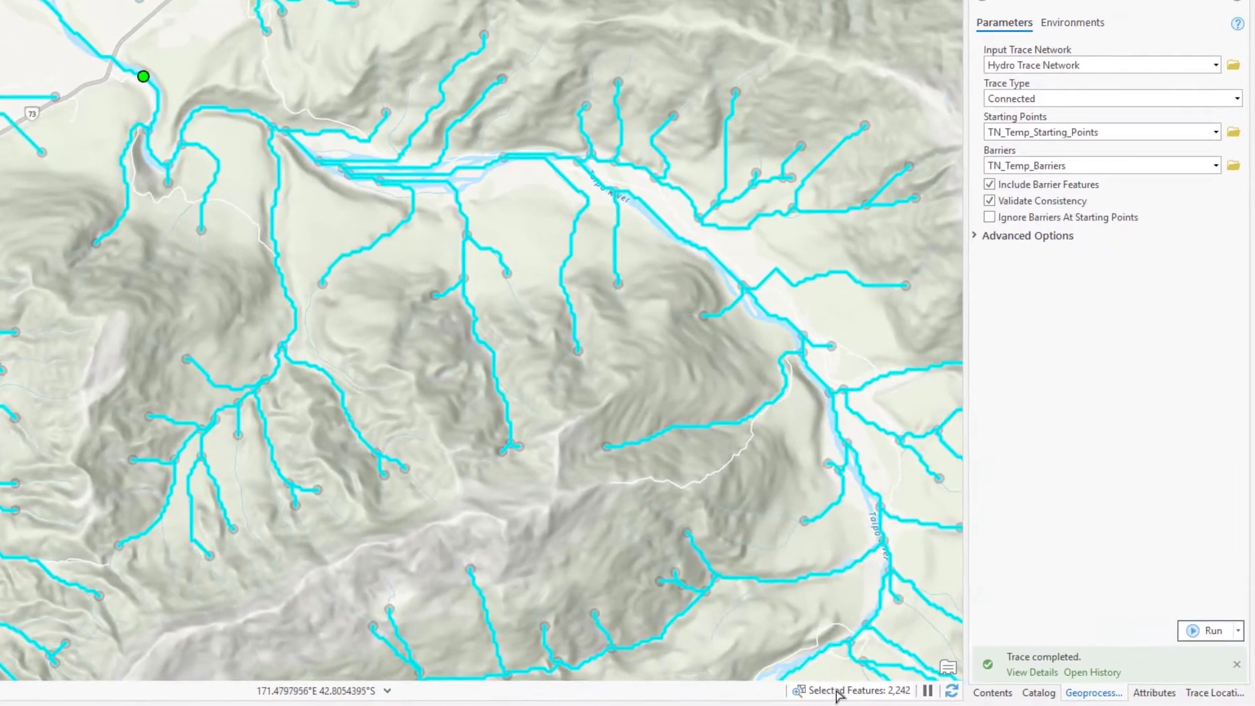
left_click(855, 691)
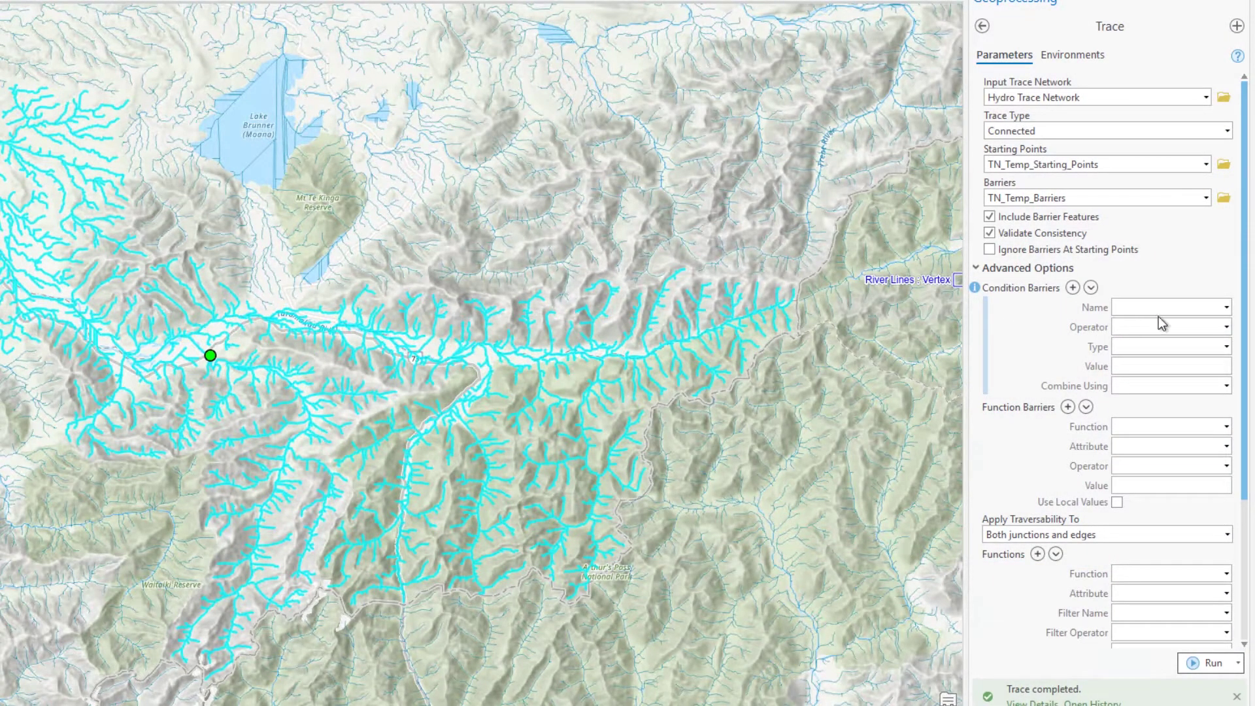
Add a condition barrier for StreamOrders is less than or equal to the specific value 3 and run the trace
left_click(1228, 308)
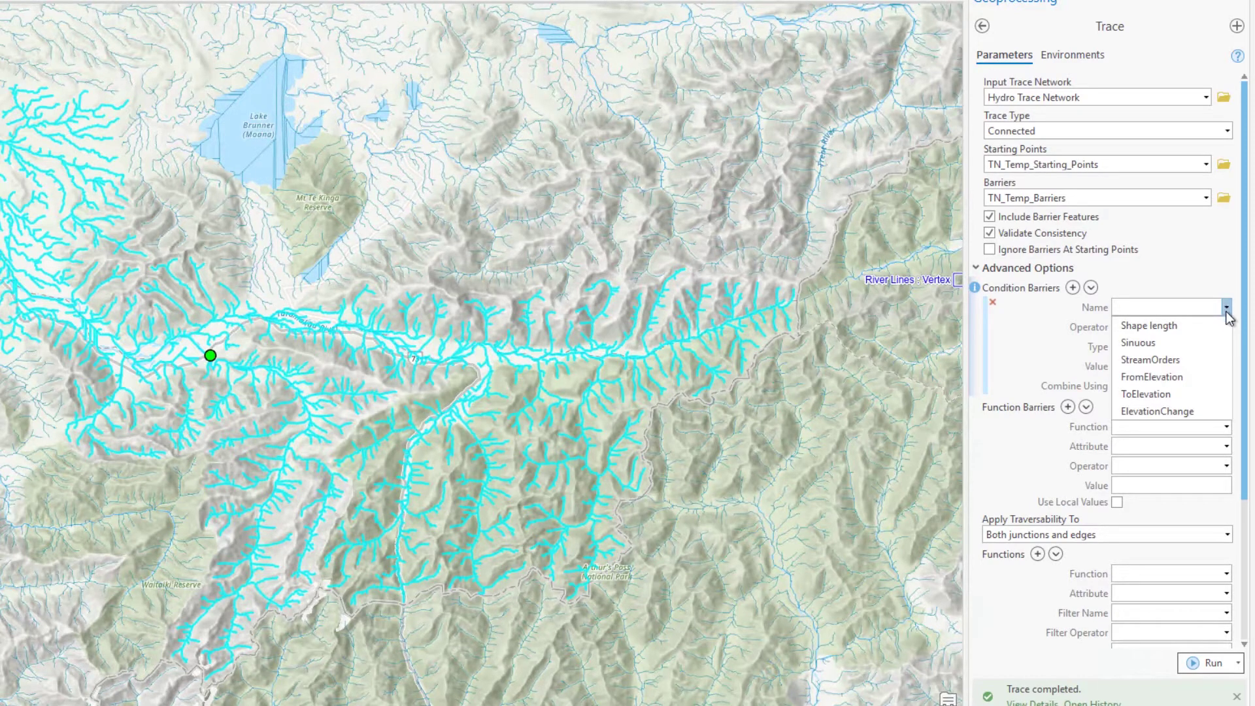
left_click(1214, 360)
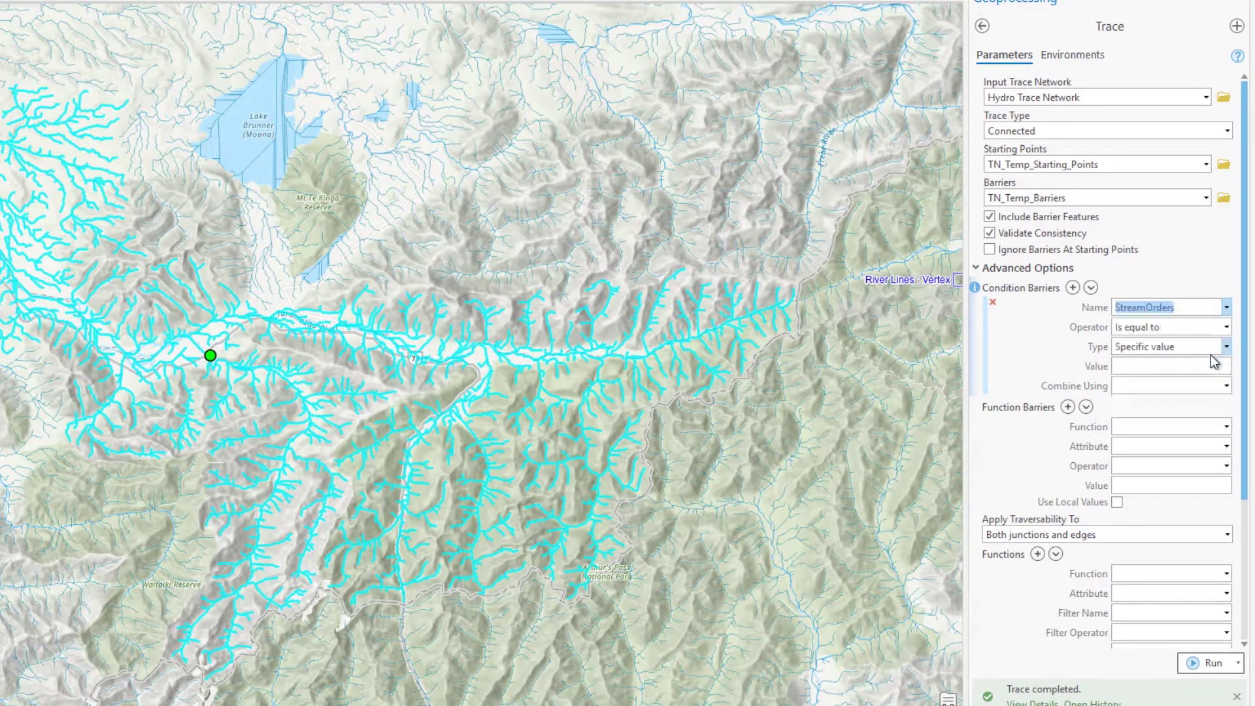
left_click(1227, 329)
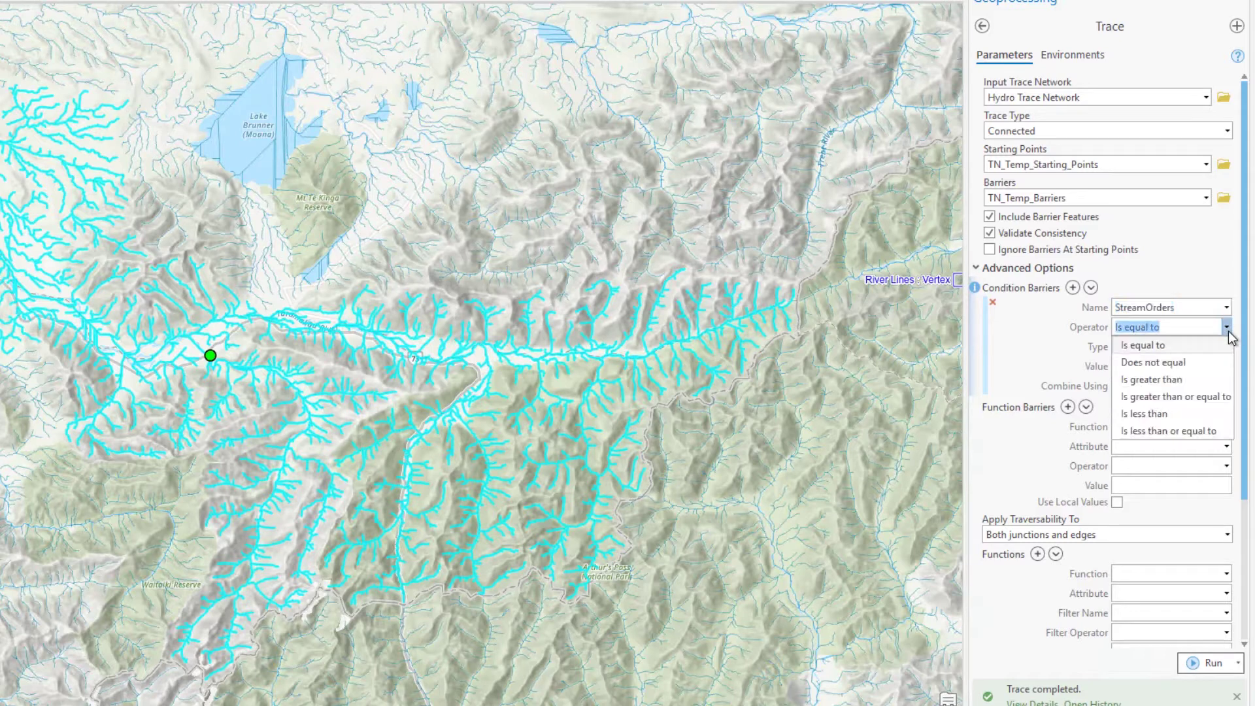
left_click(1202, 431)
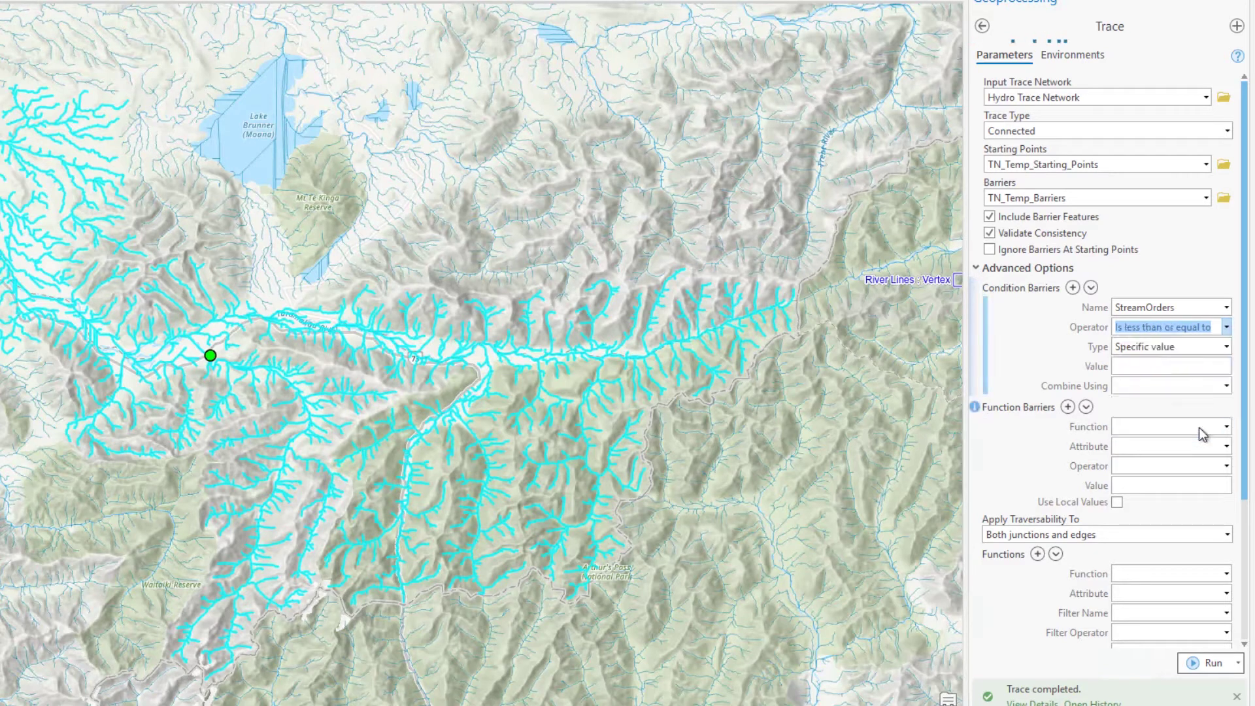
left_click(1197, 367)
type("3")
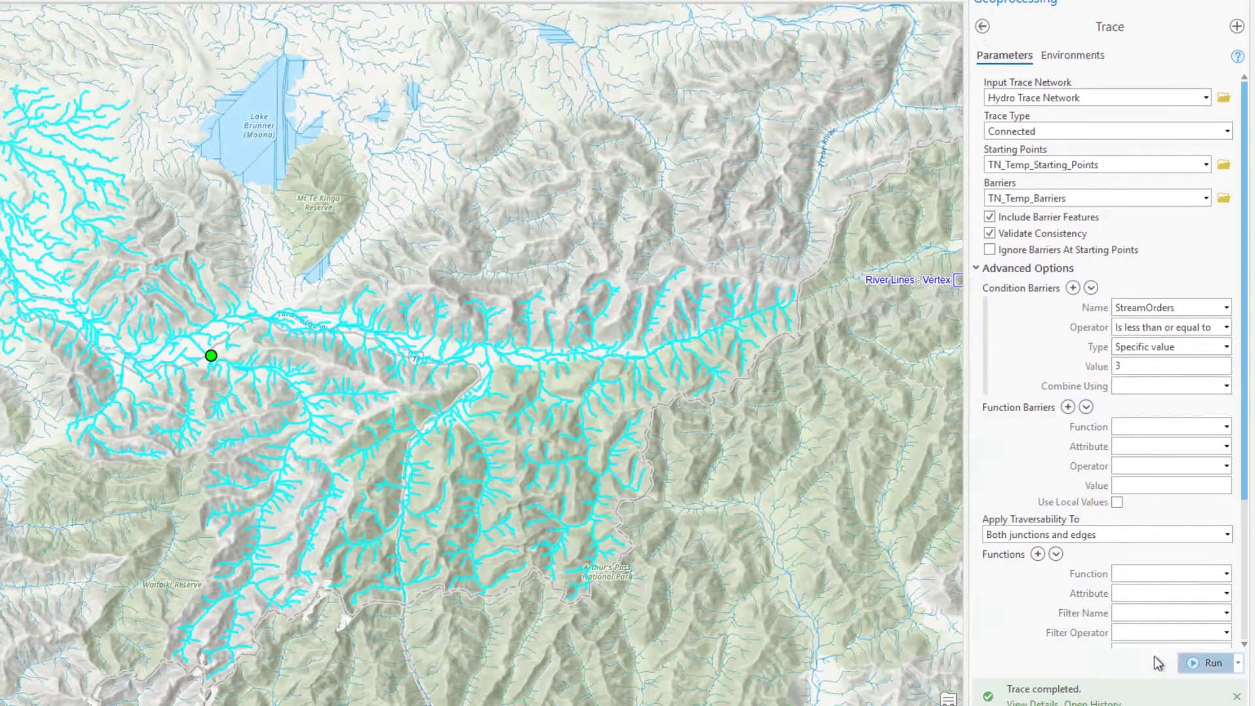
left_click(1202, 663)
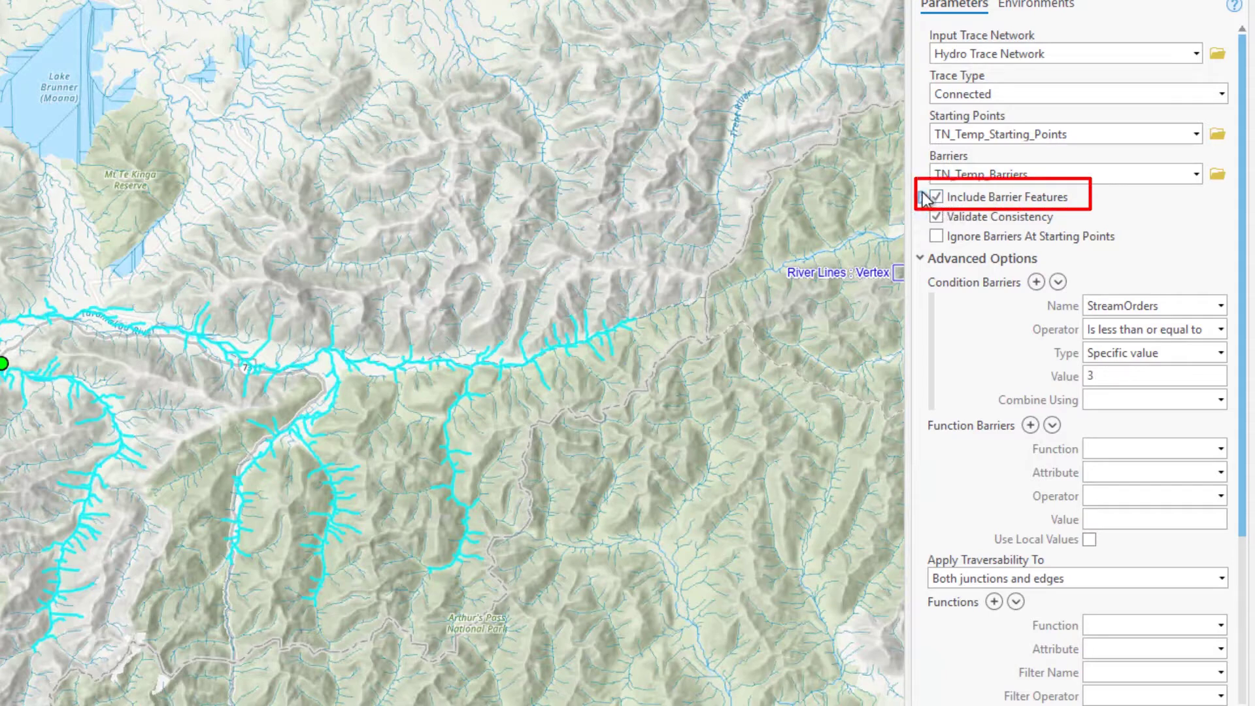
Exclude barrier features from the trace results and rerun the Connected trace
mouse_move(926, 199)
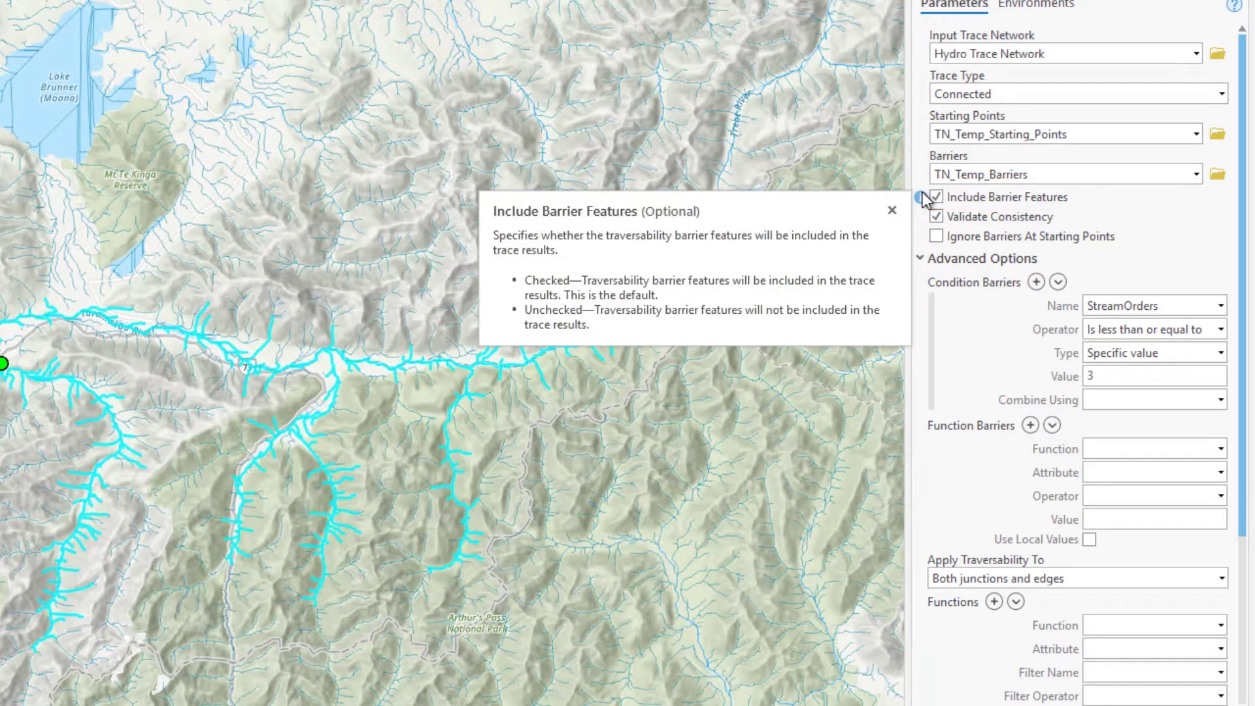
left_click(936, 198)
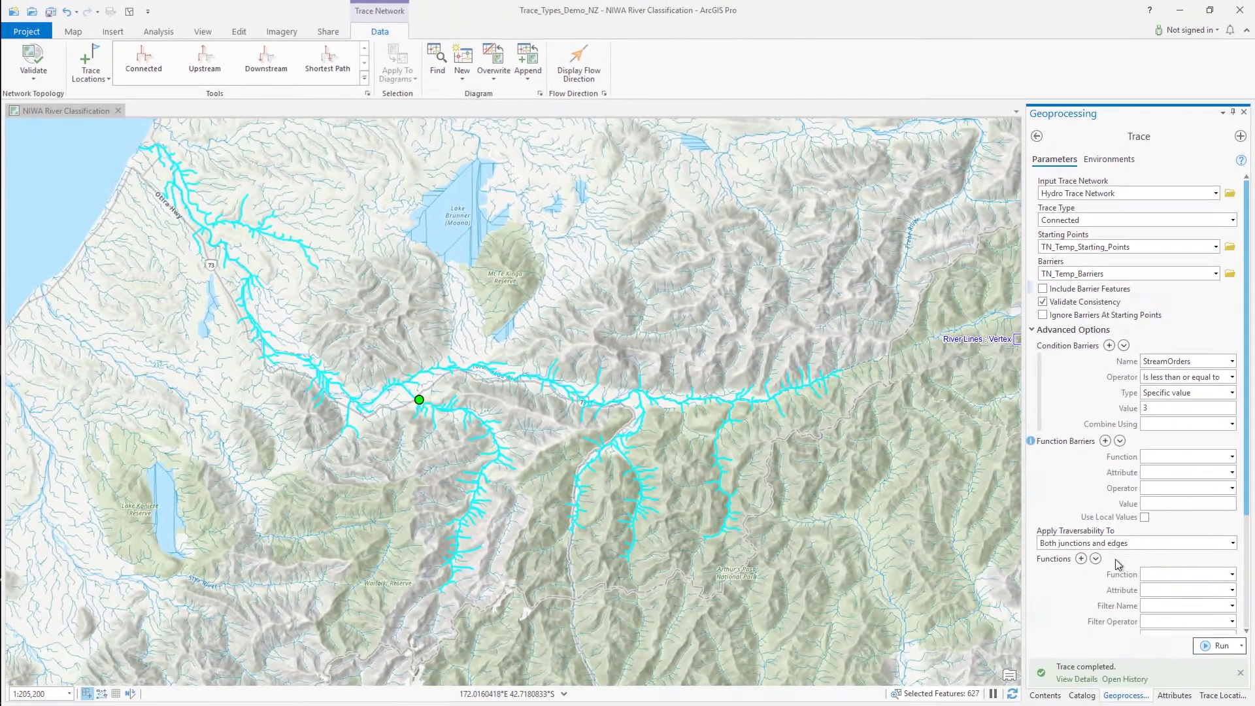
left_click(1216, 645)
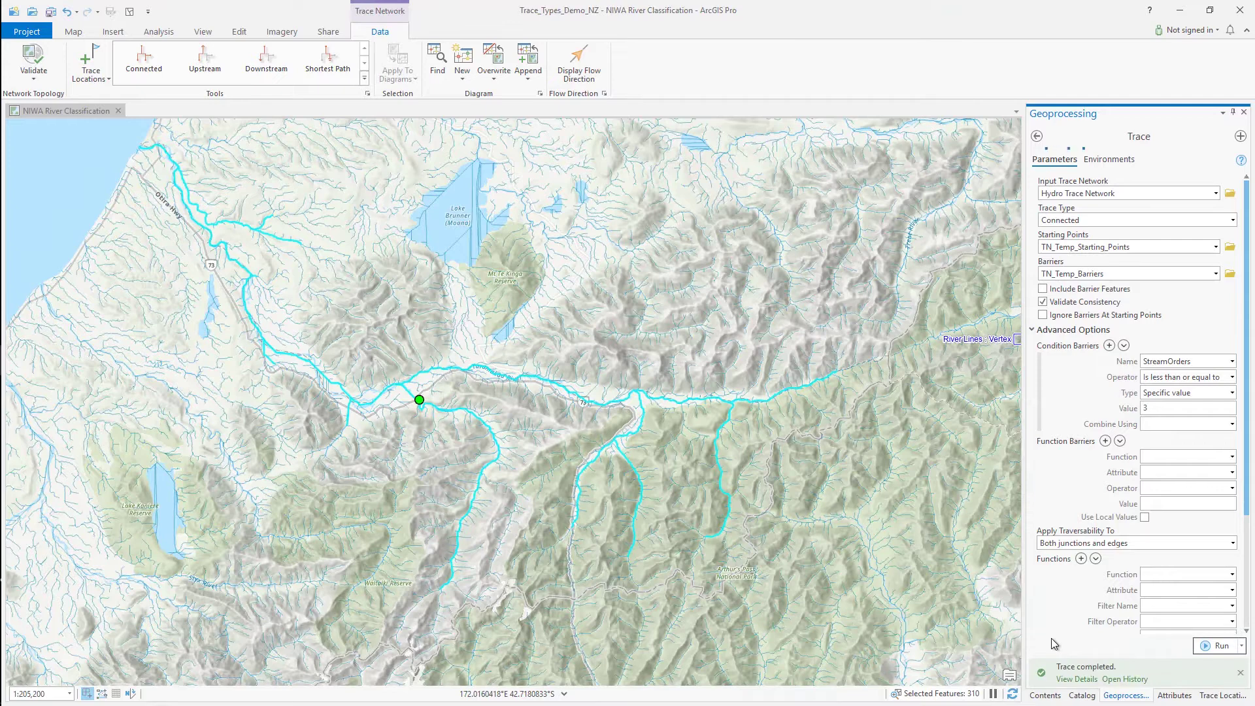
Open the River Lines attribute table, show only the selected records and review their stream order values
left_click(1054, 696)
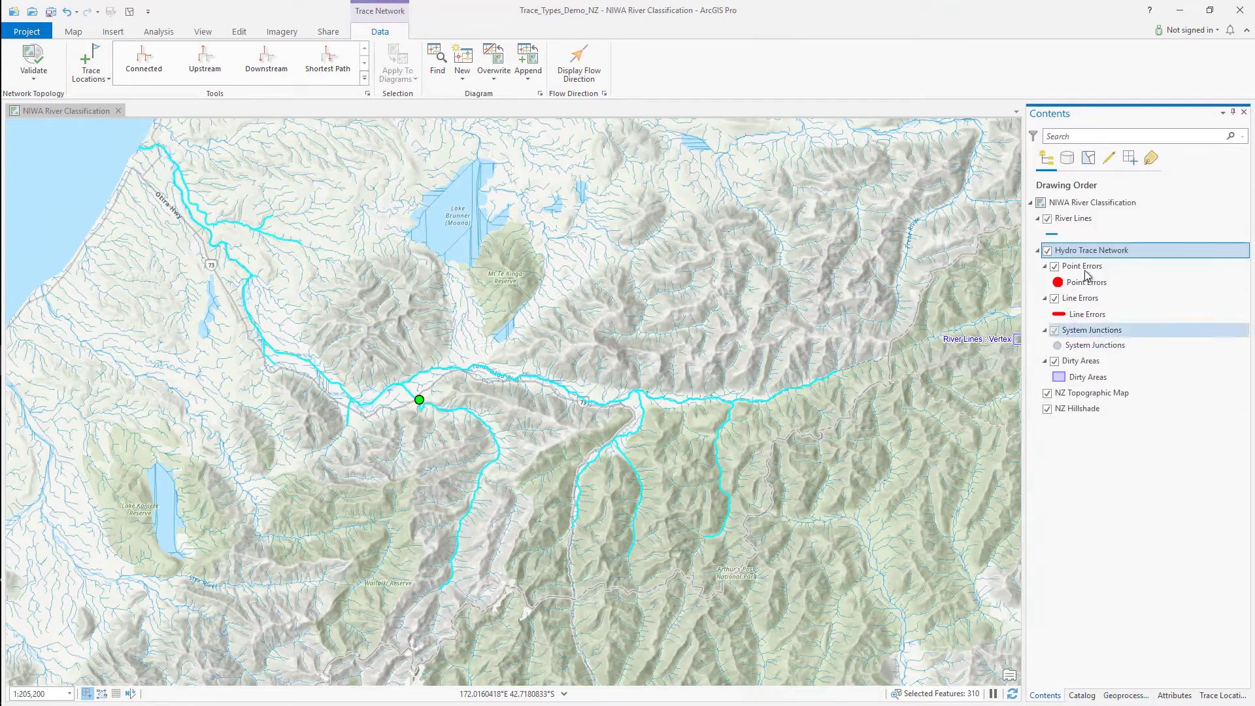
right_click(1067, 219)
left_click(1112, 278)
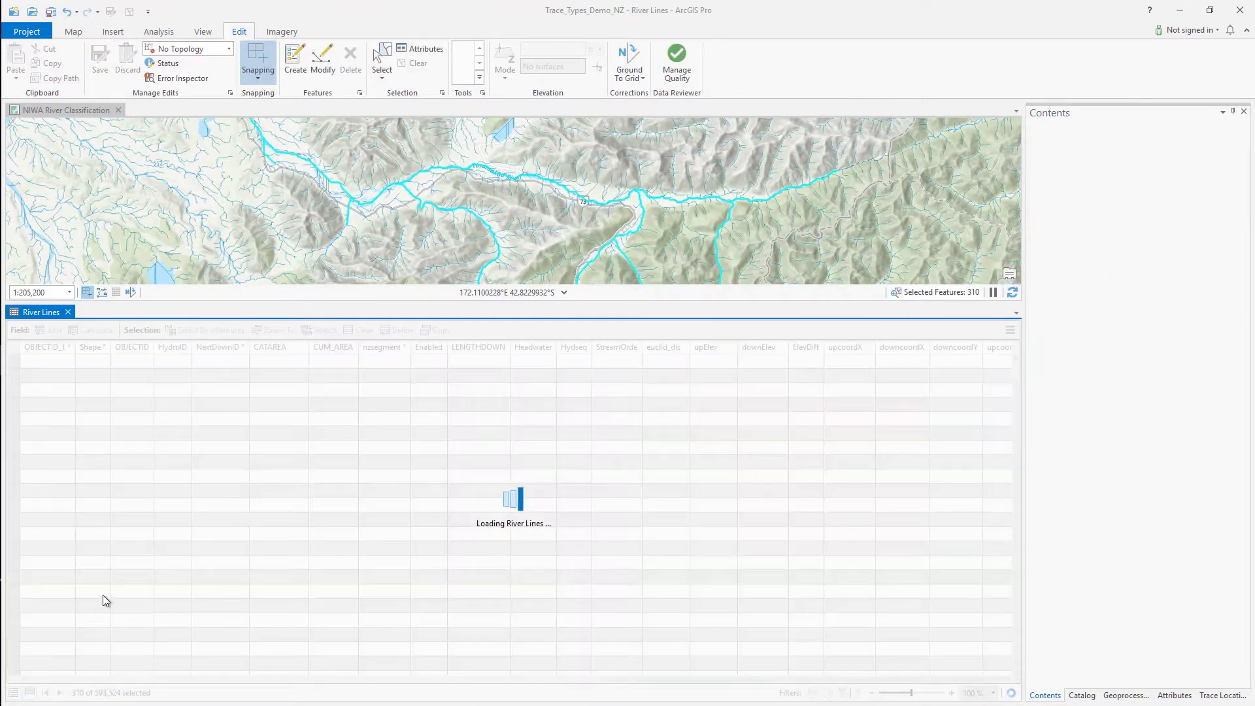
left_click(29, 693)
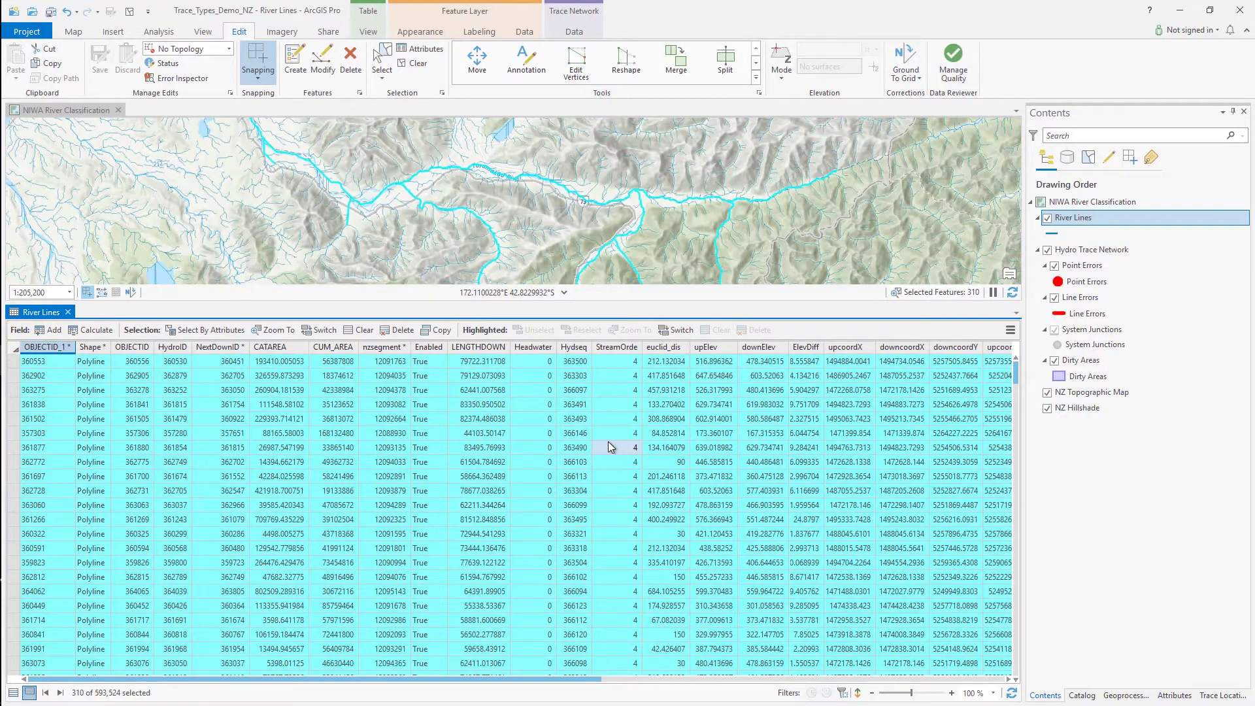
scroll(610, 451, "down", 8)
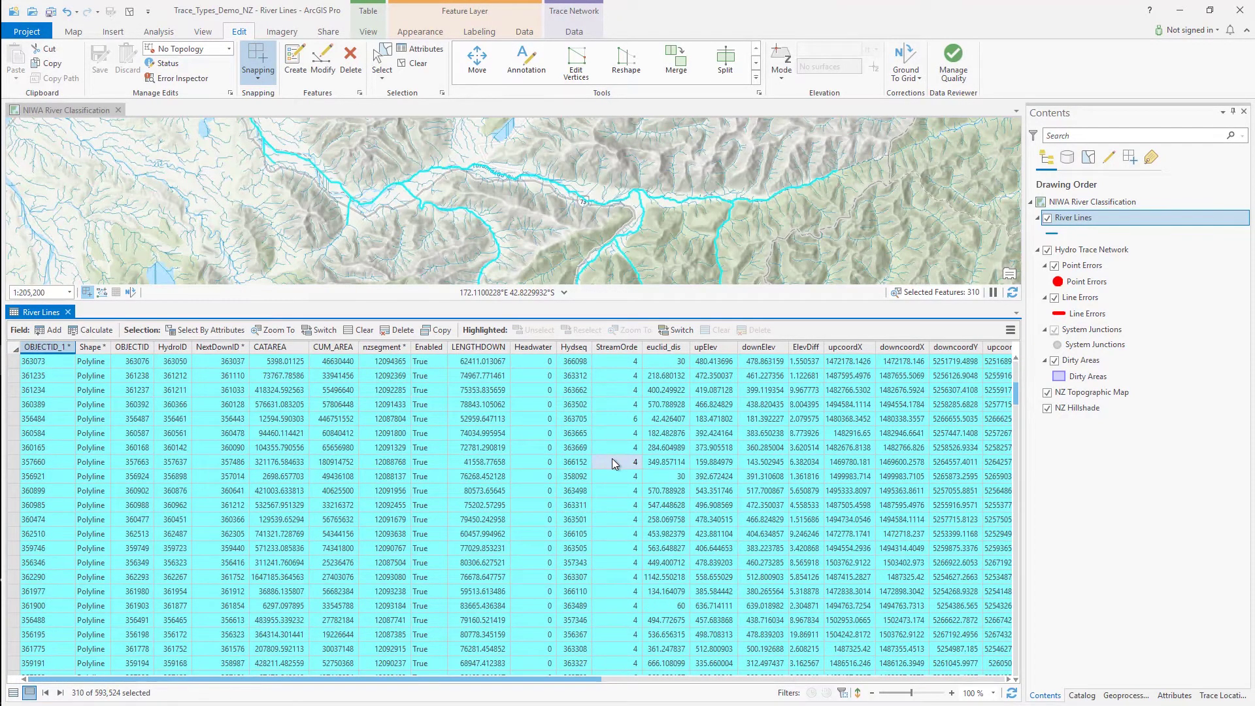
scroll(612, 461, "down", 6)
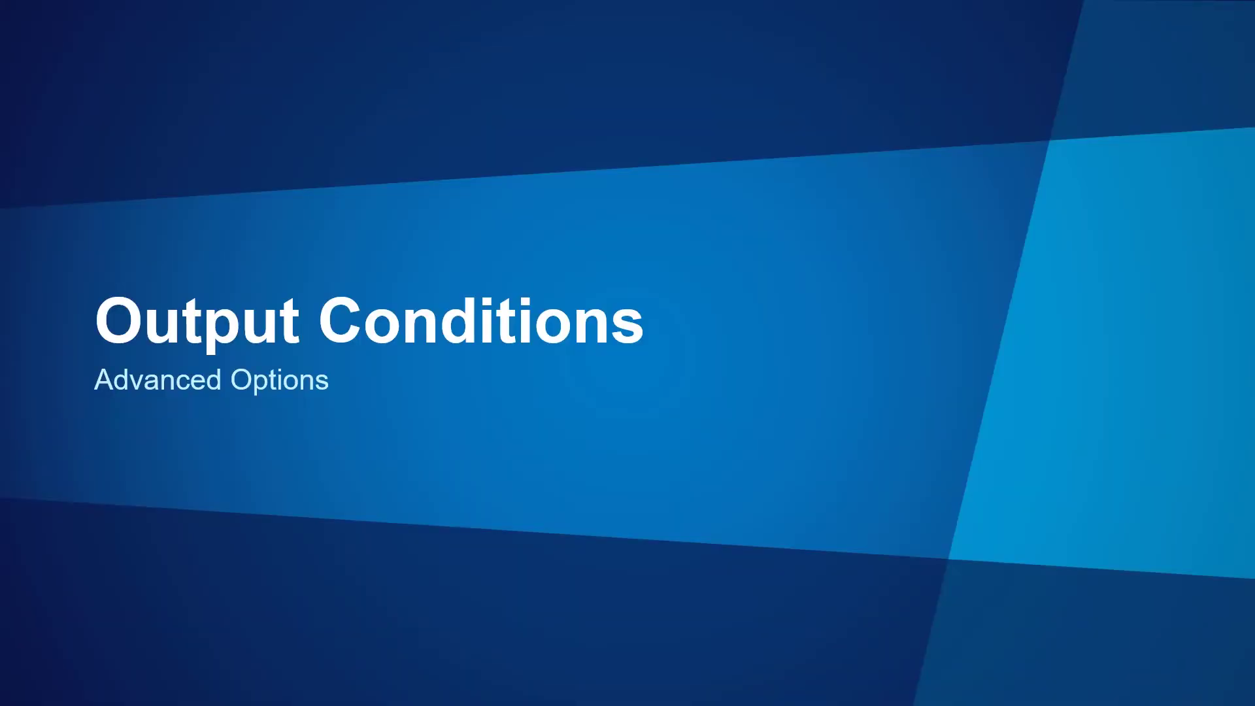
Add an output condition for Sinuous is greater than or equal to the specific value 1.2 and run the trace
scroll(1112, 327, "down", 5)
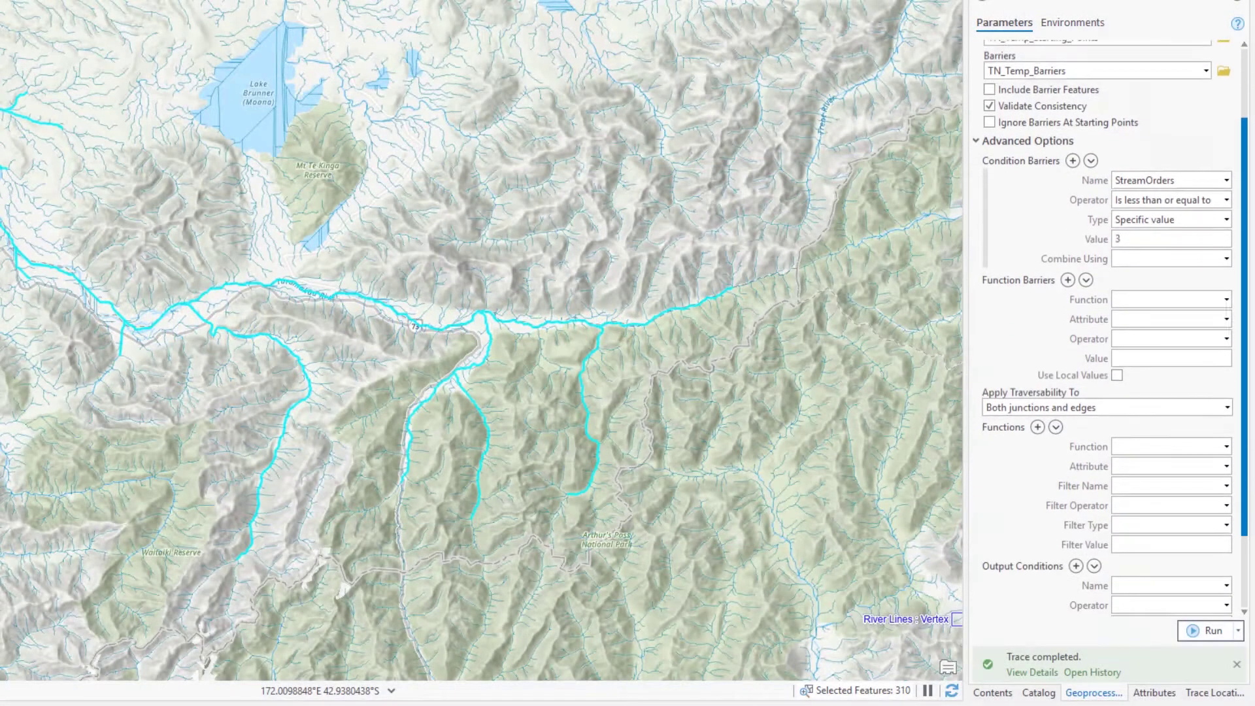
scroll(1112, 327, "down", 3)
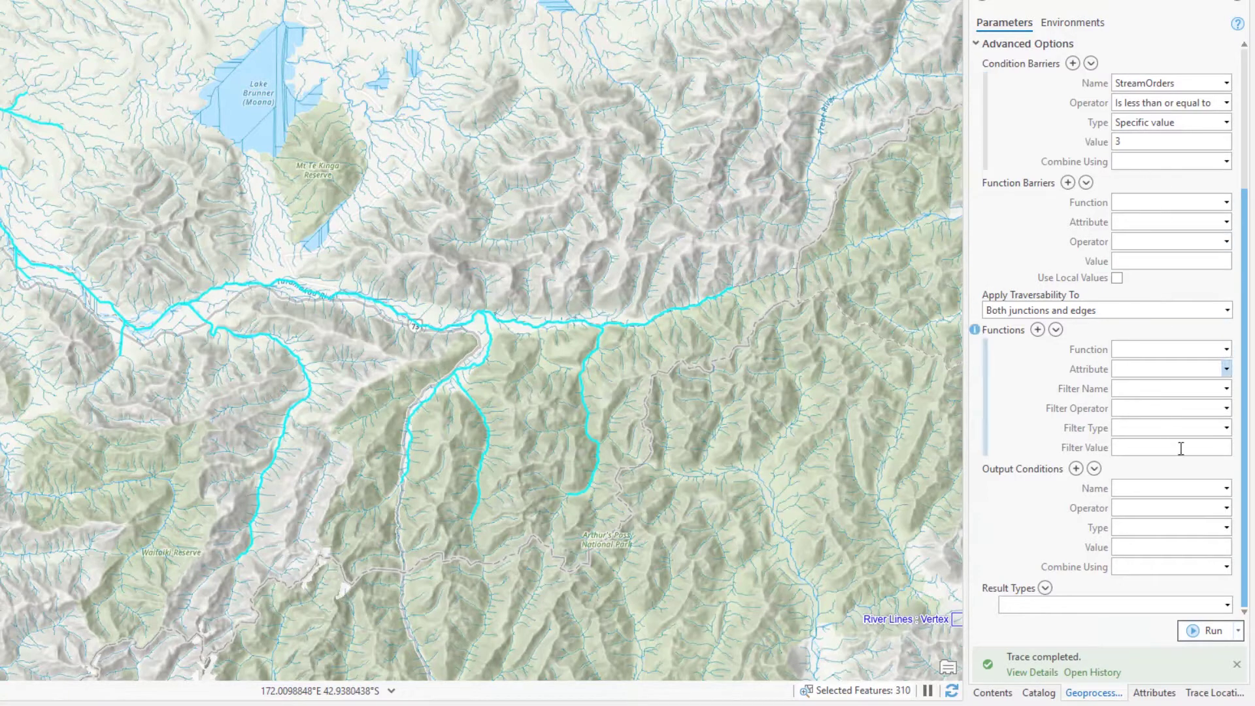
left_click(1226, 489)
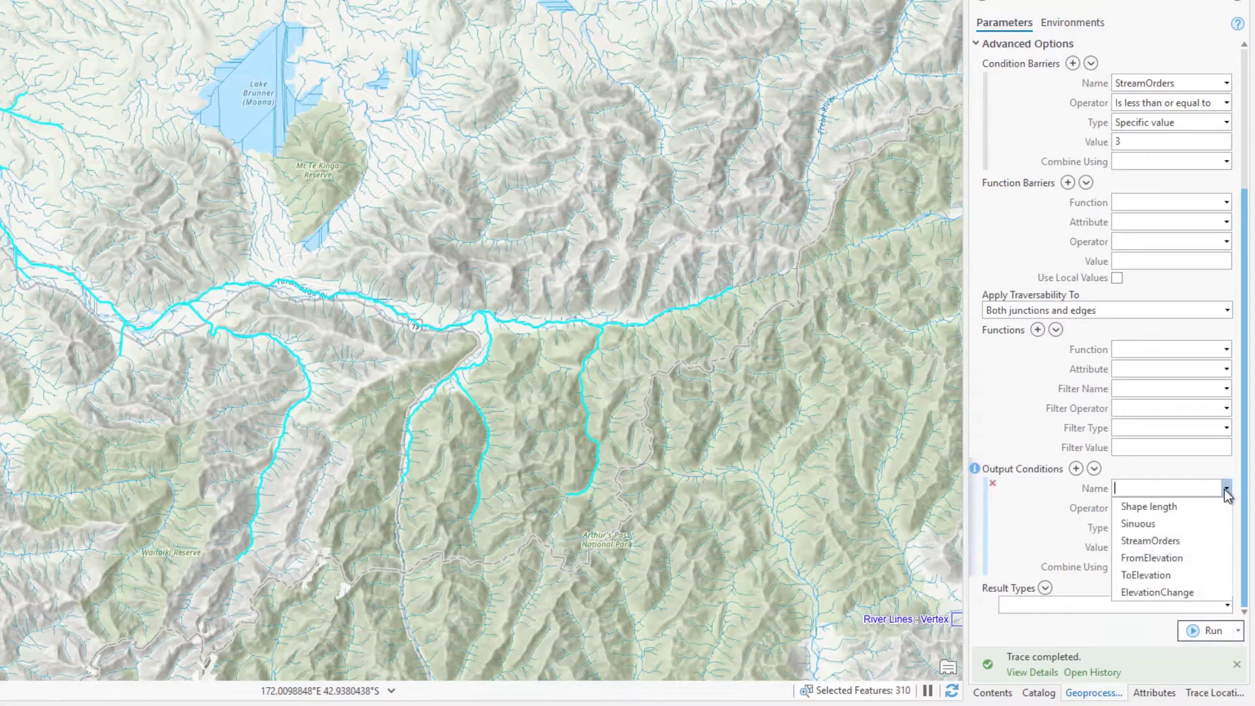
left_click(1198, 524)
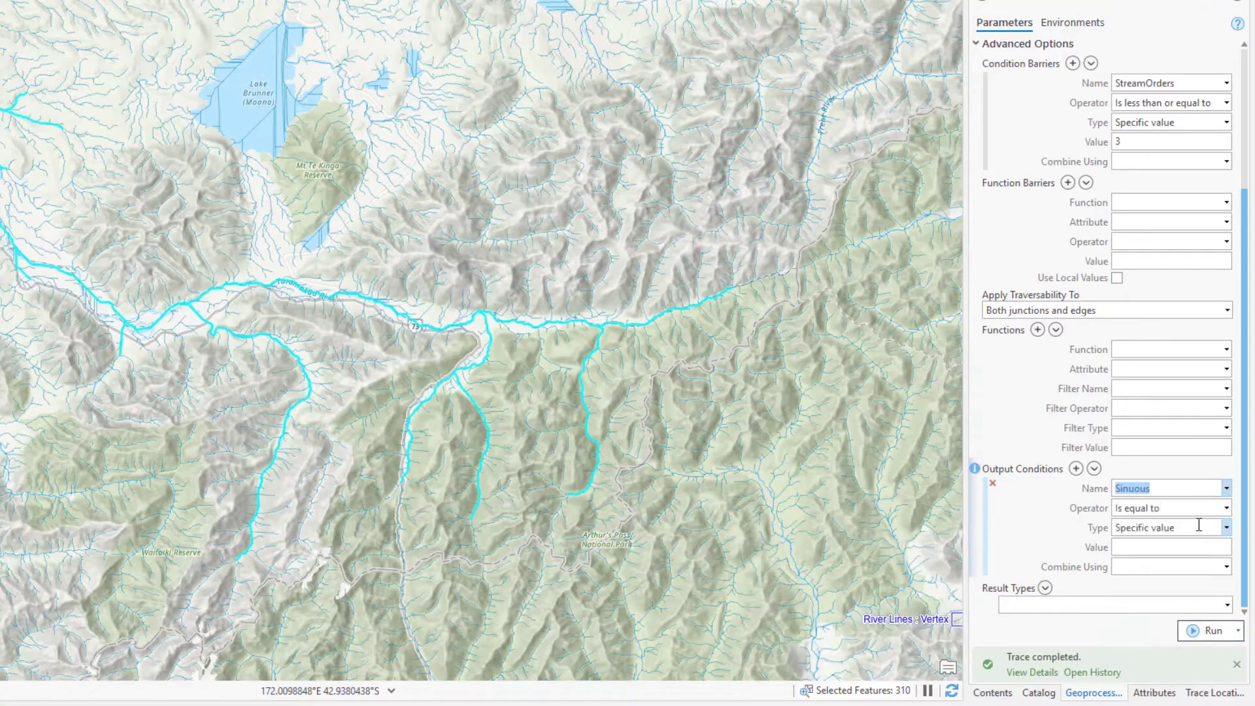
left_click(1226, 509)
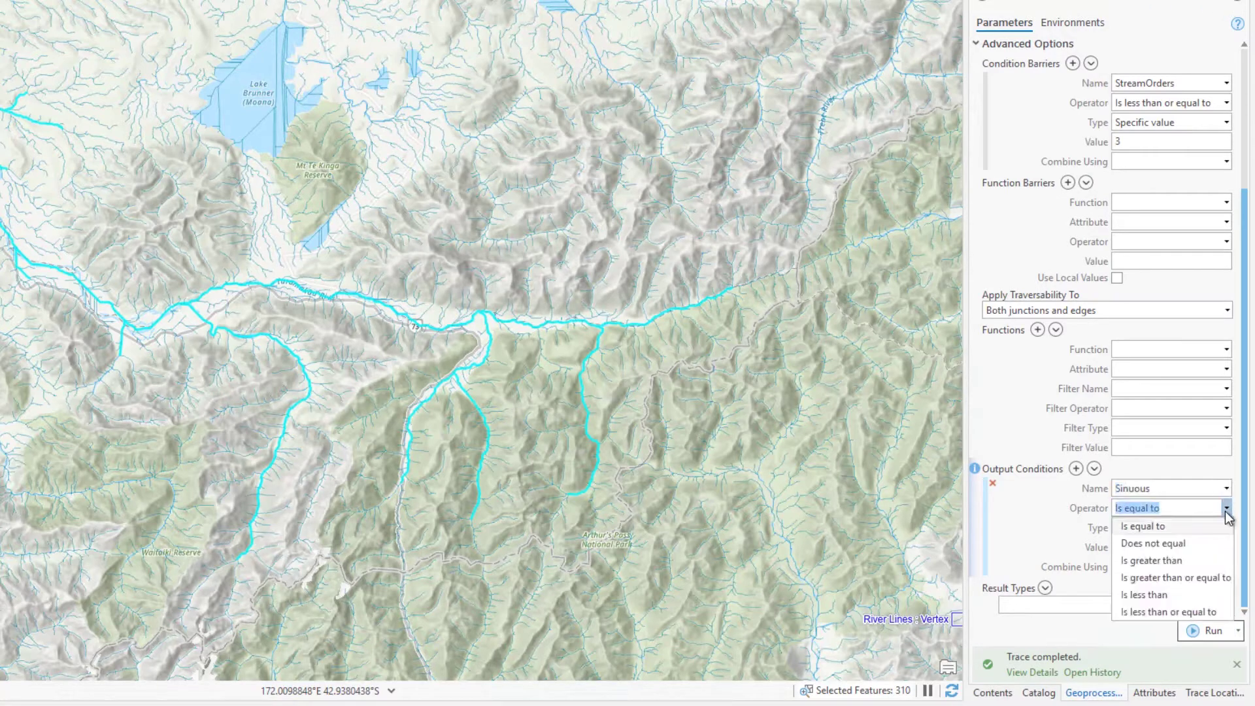
left_click(1208, 575)
left_click(1196, 548)
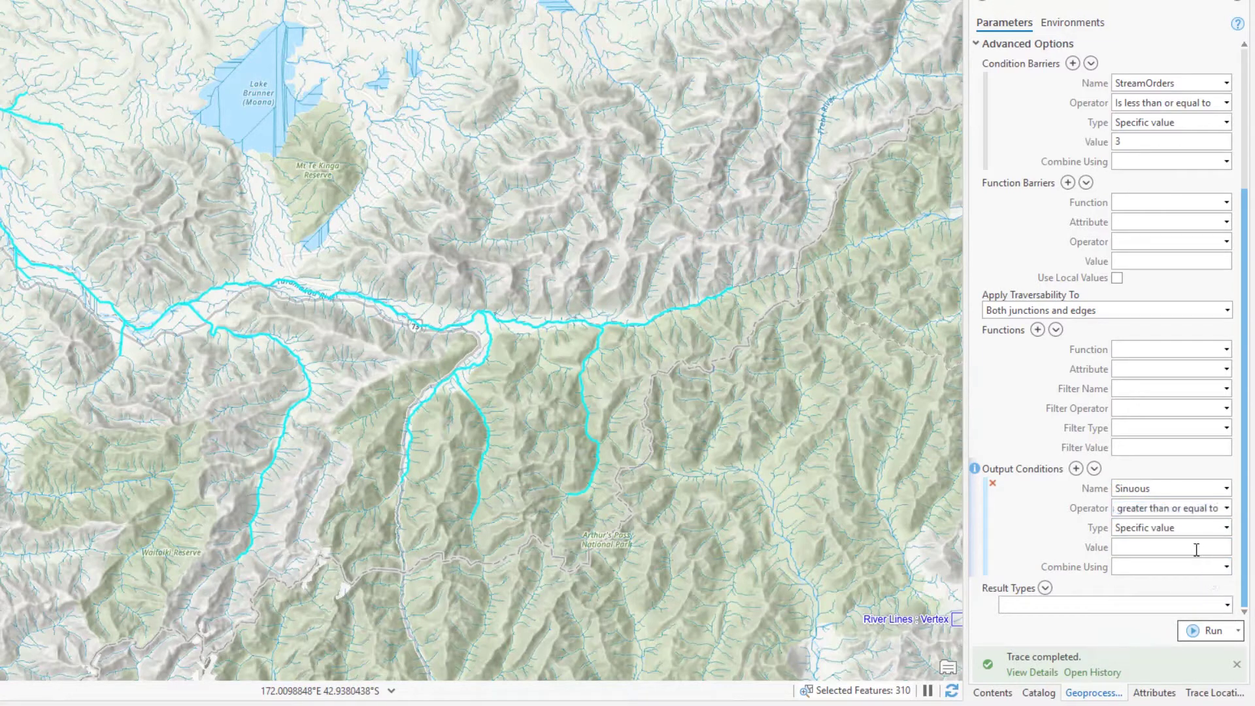
type("1.2")
left_click(1214, 630)
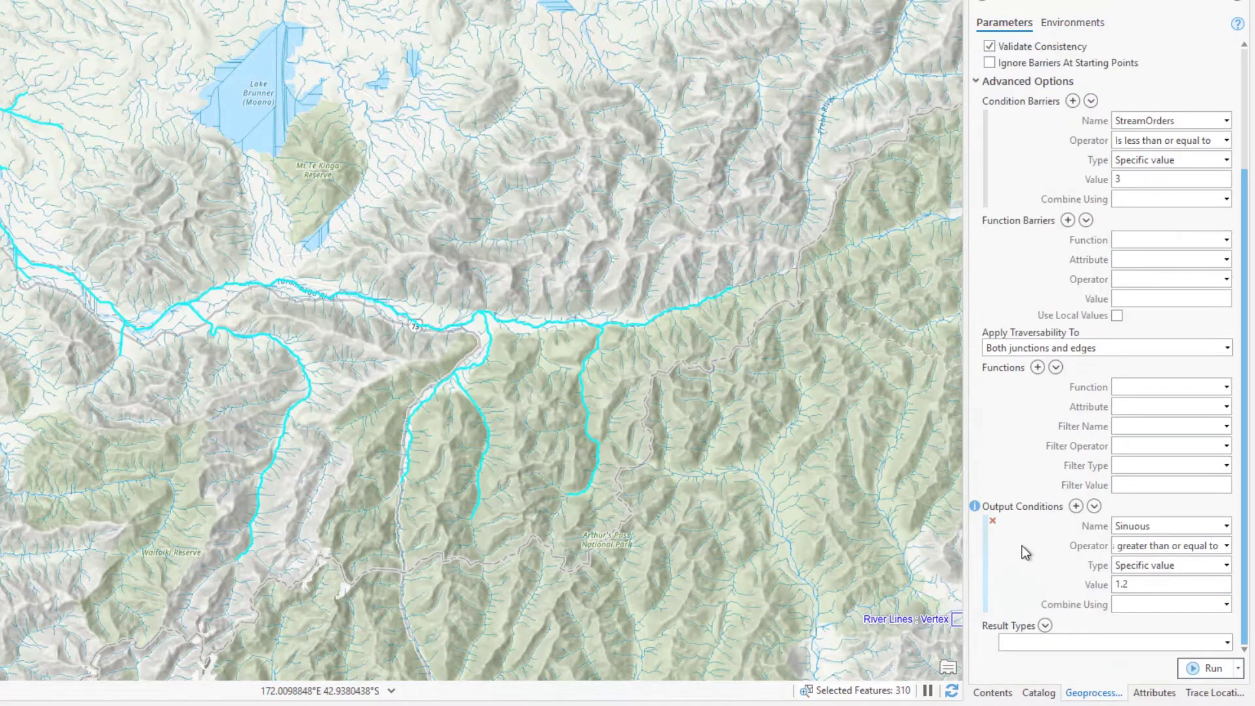
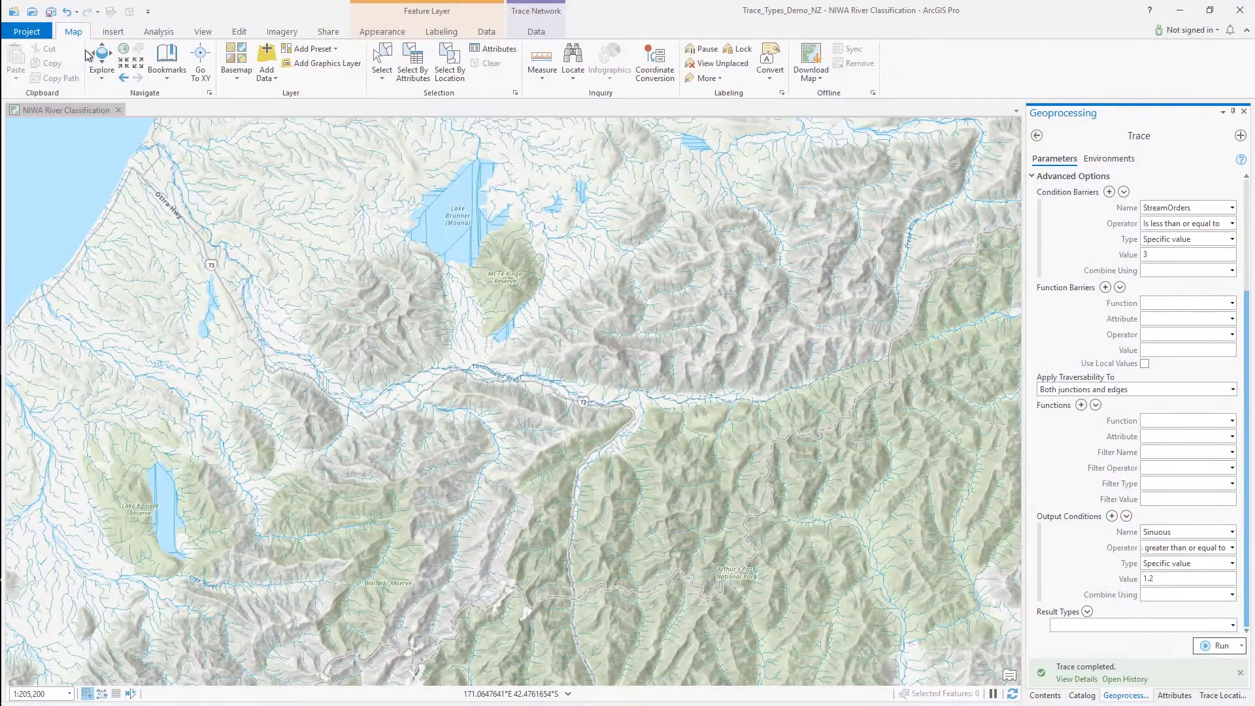
Go to the Hurunui river bookmark and place a trace starting point on the river line near Hurunui Mouth
left_click(166, 78)
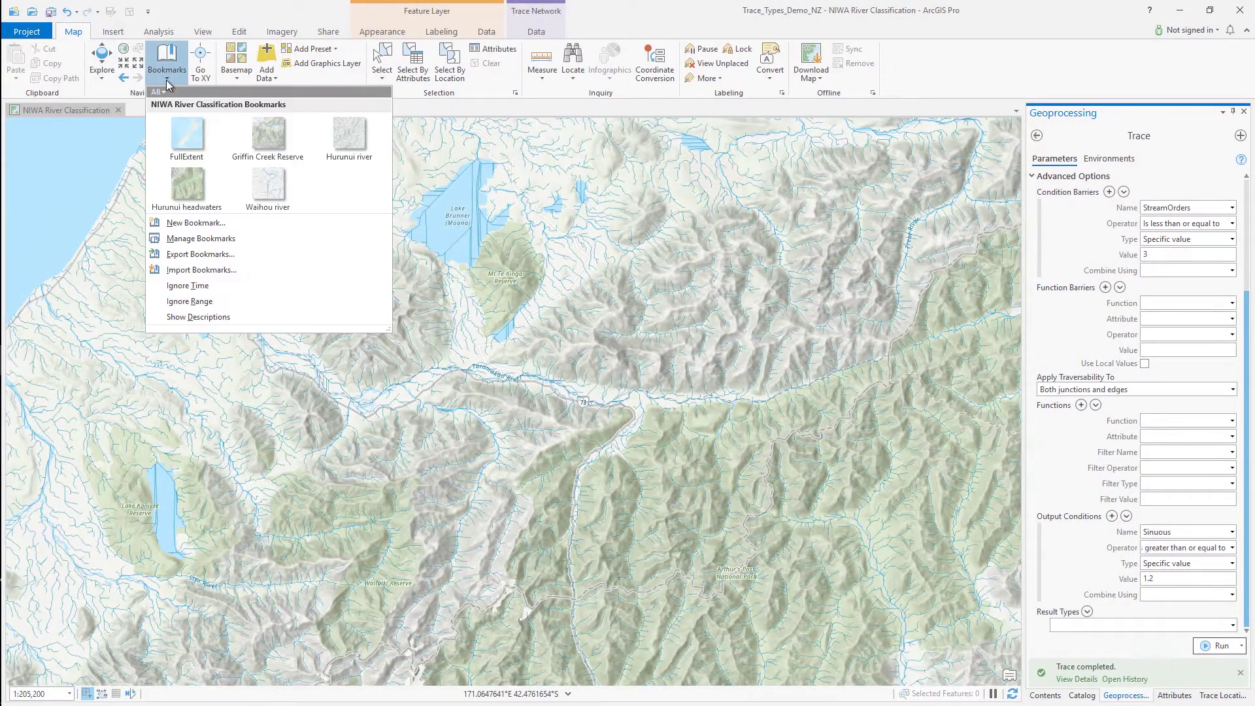
left_click(340, 139)
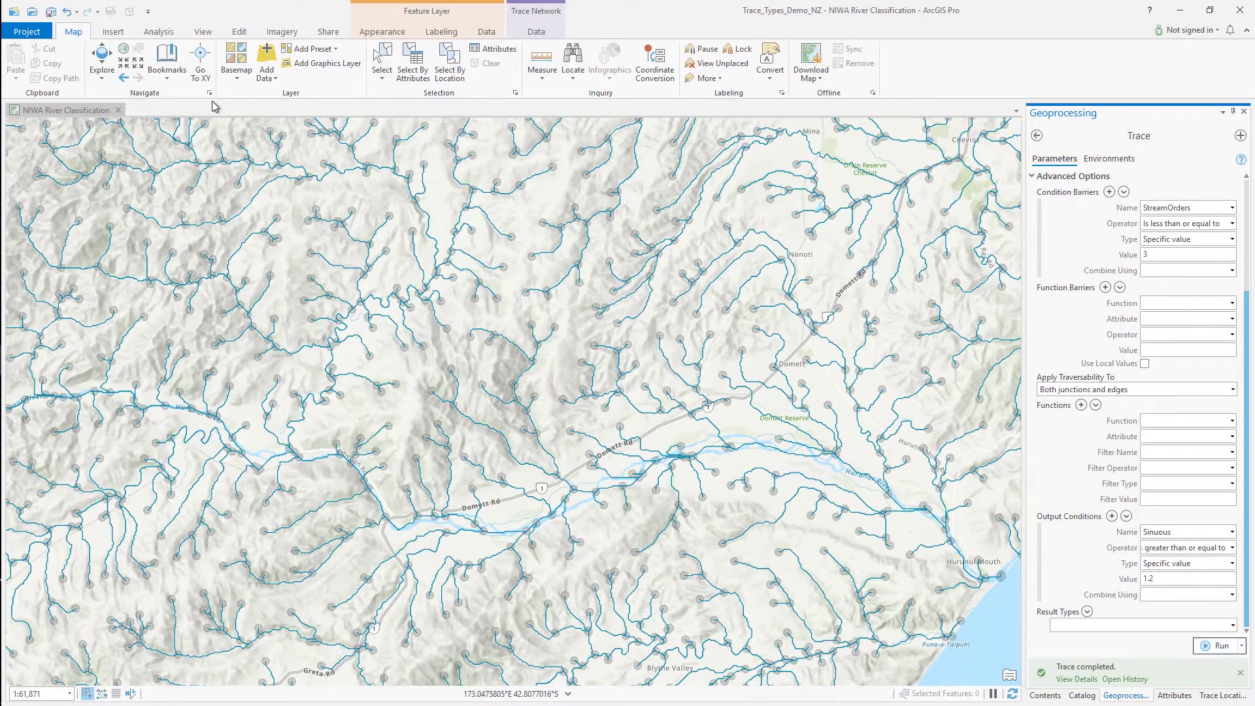
left_click(533, 34)
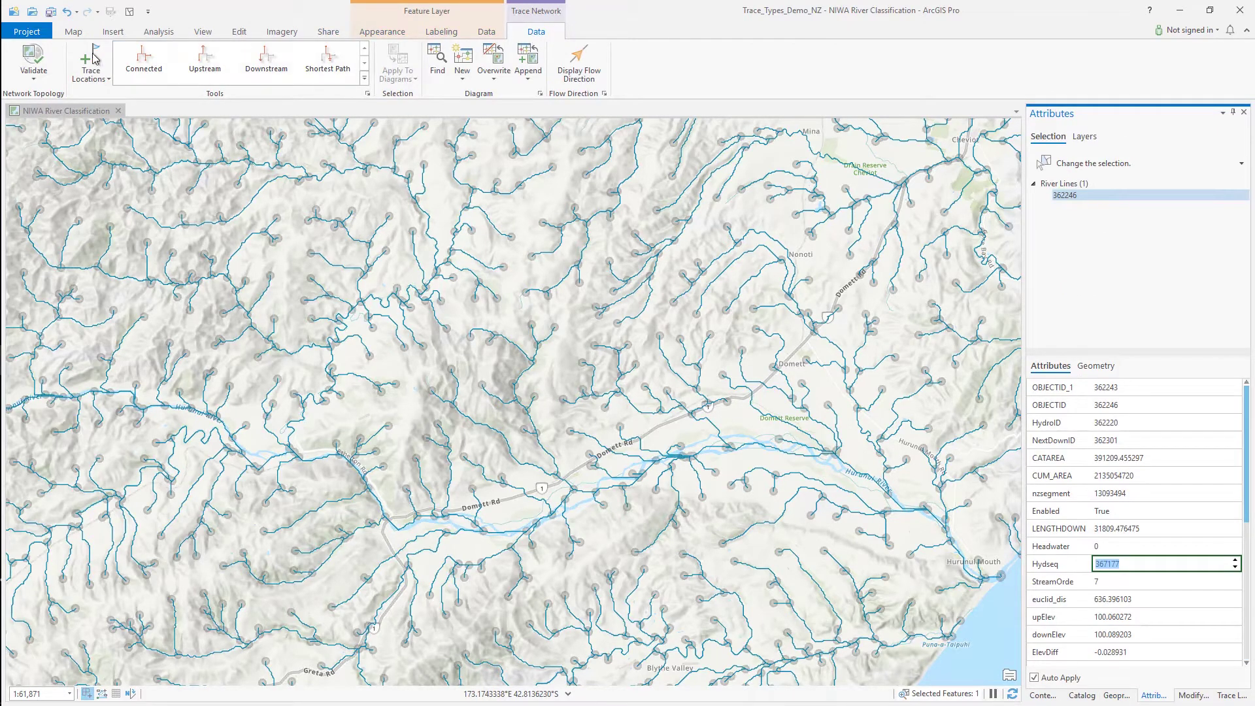
left_click(93, 60)
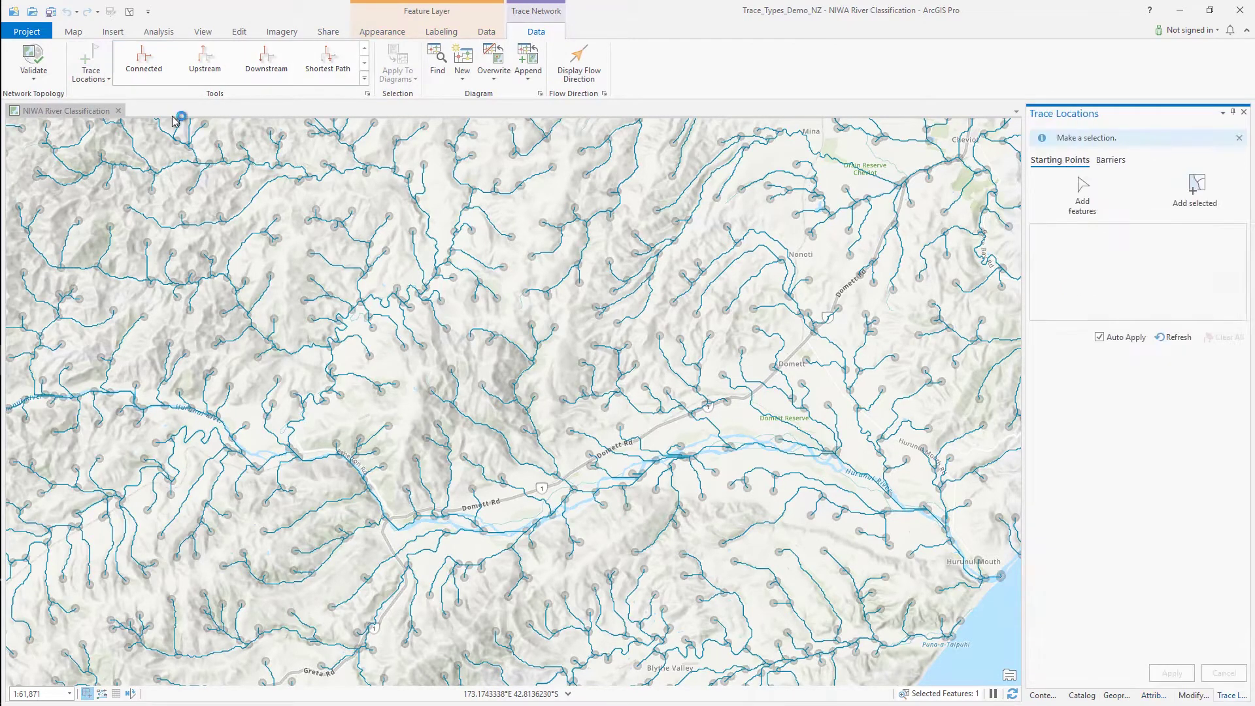
left_click(963, 561)
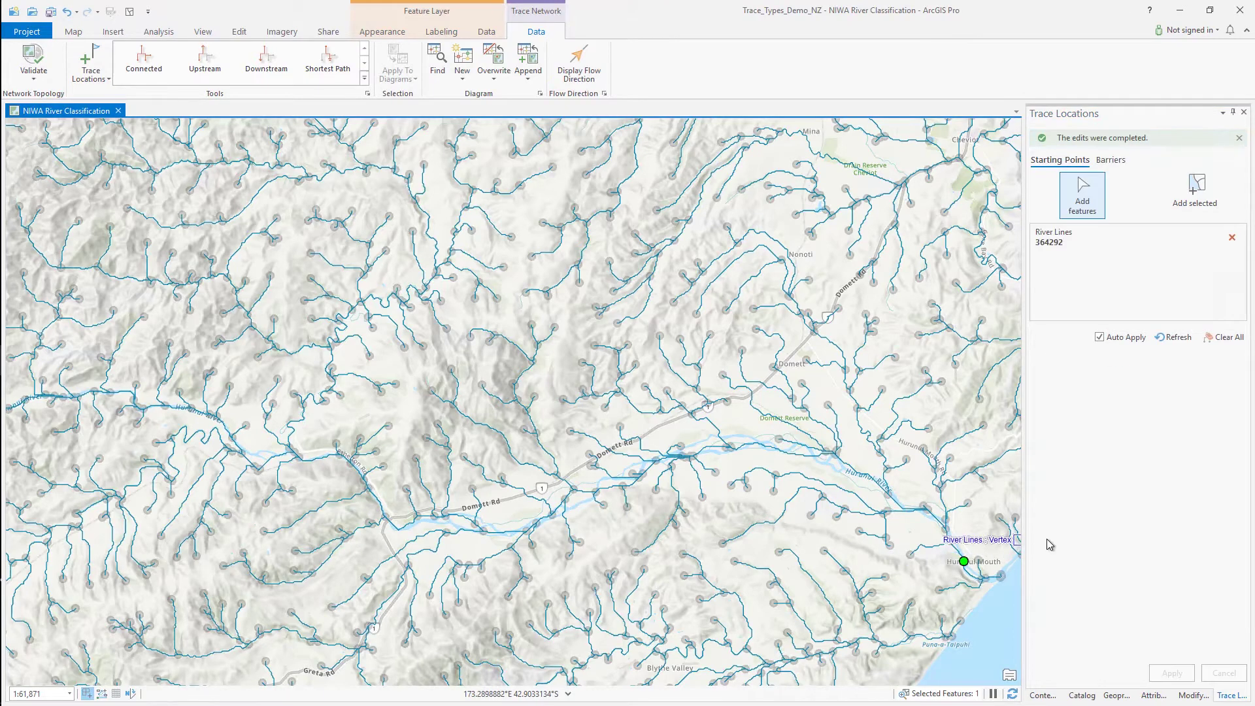
Try to run an Upstream trace from the starting point near Hurunui Mouth with the default options
left_click(206, 73)
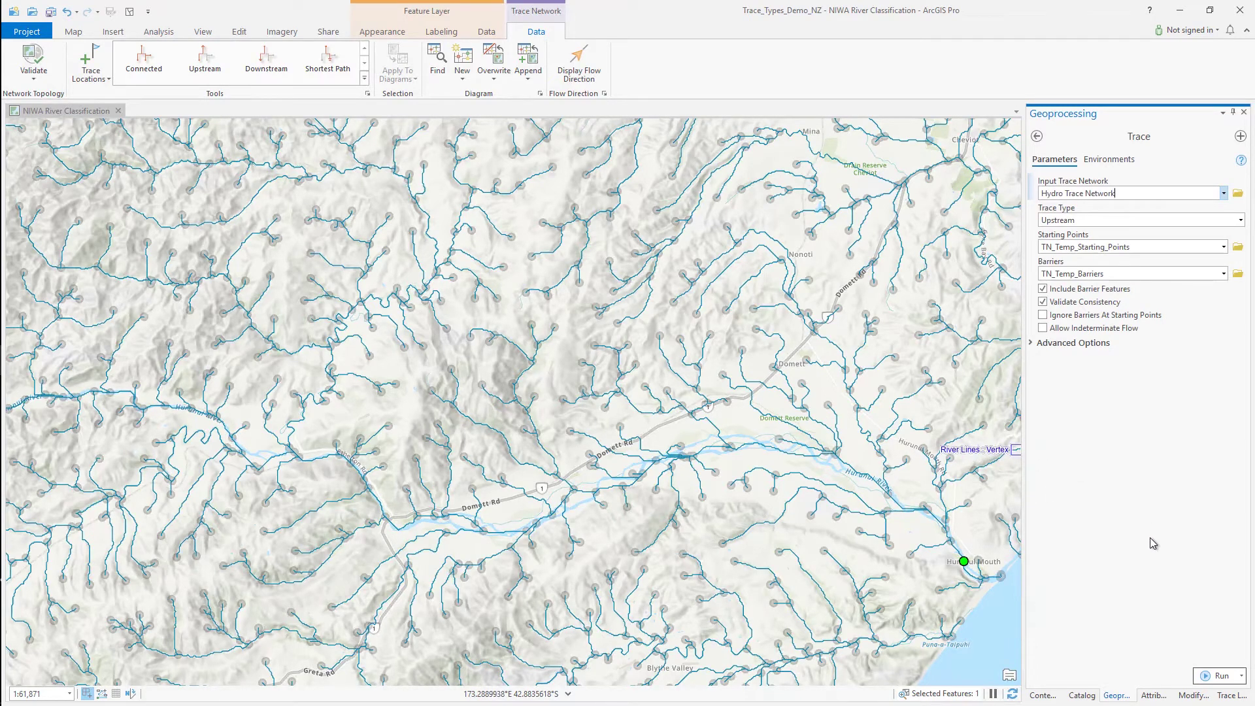
left_click(1215, 675)
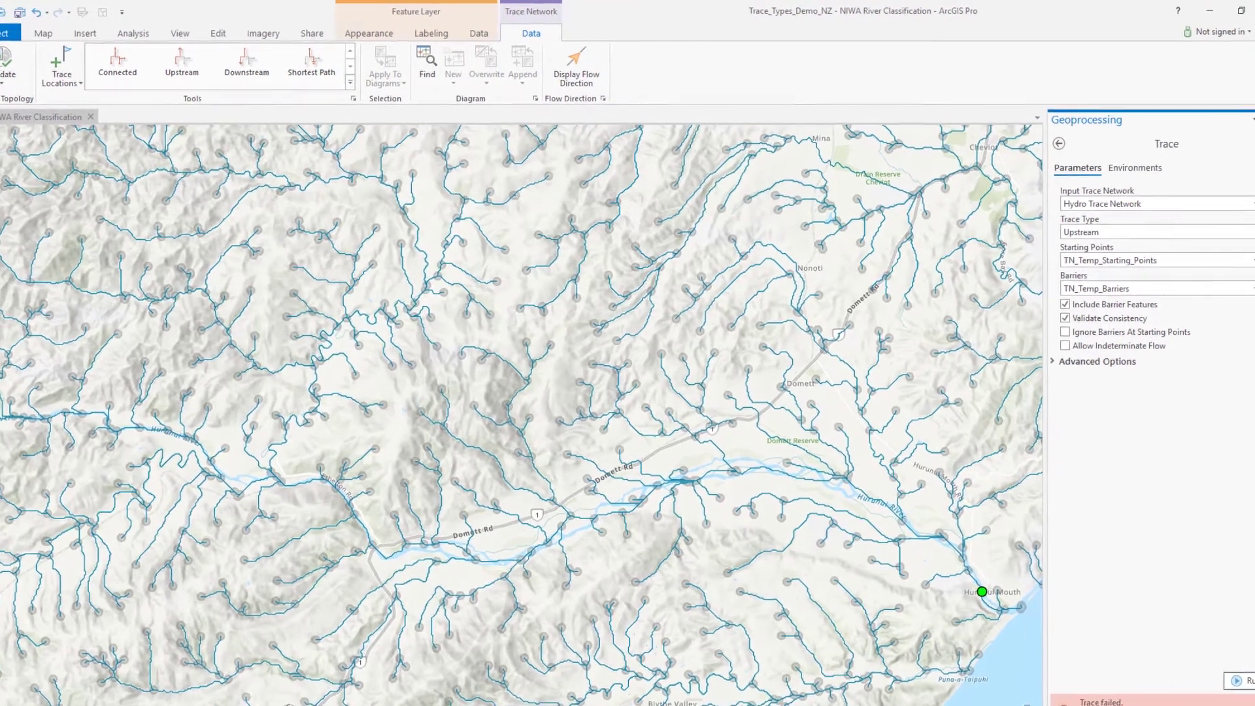
Examine the failed trace's error details and locate the dirty area on the river along Cat Hill Rd
left_click(1077, 679)
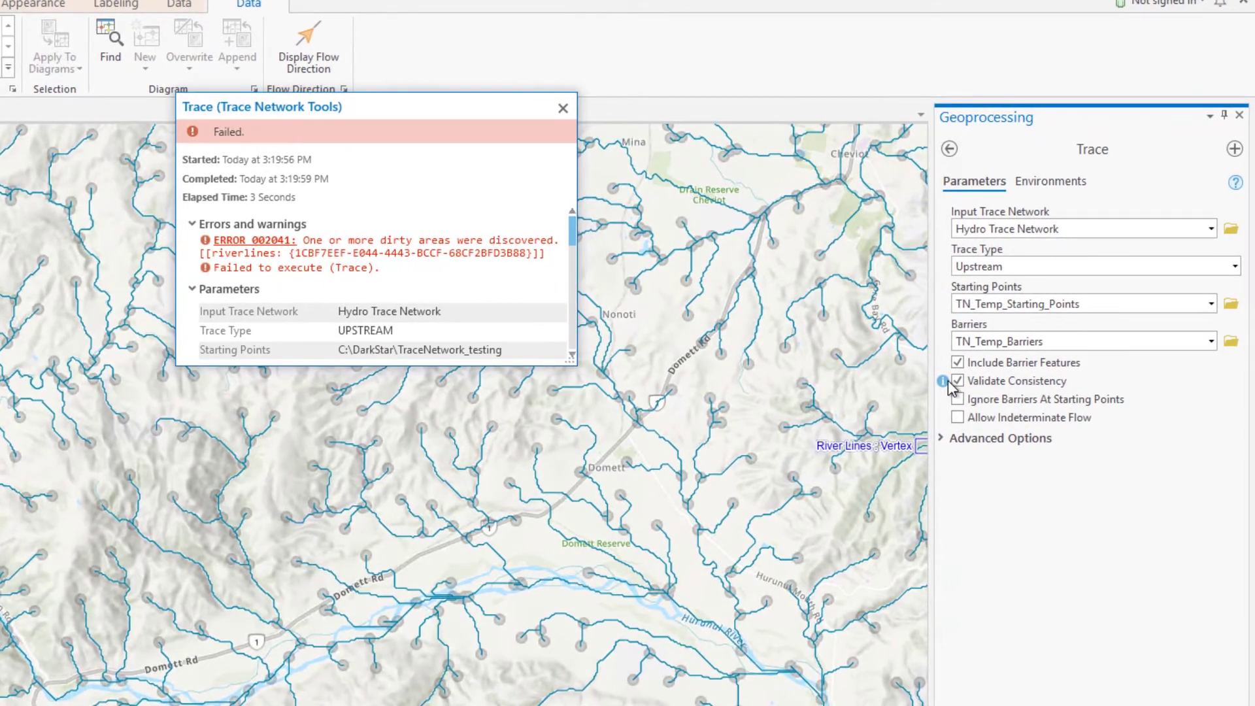
mouse_move(984, 391)
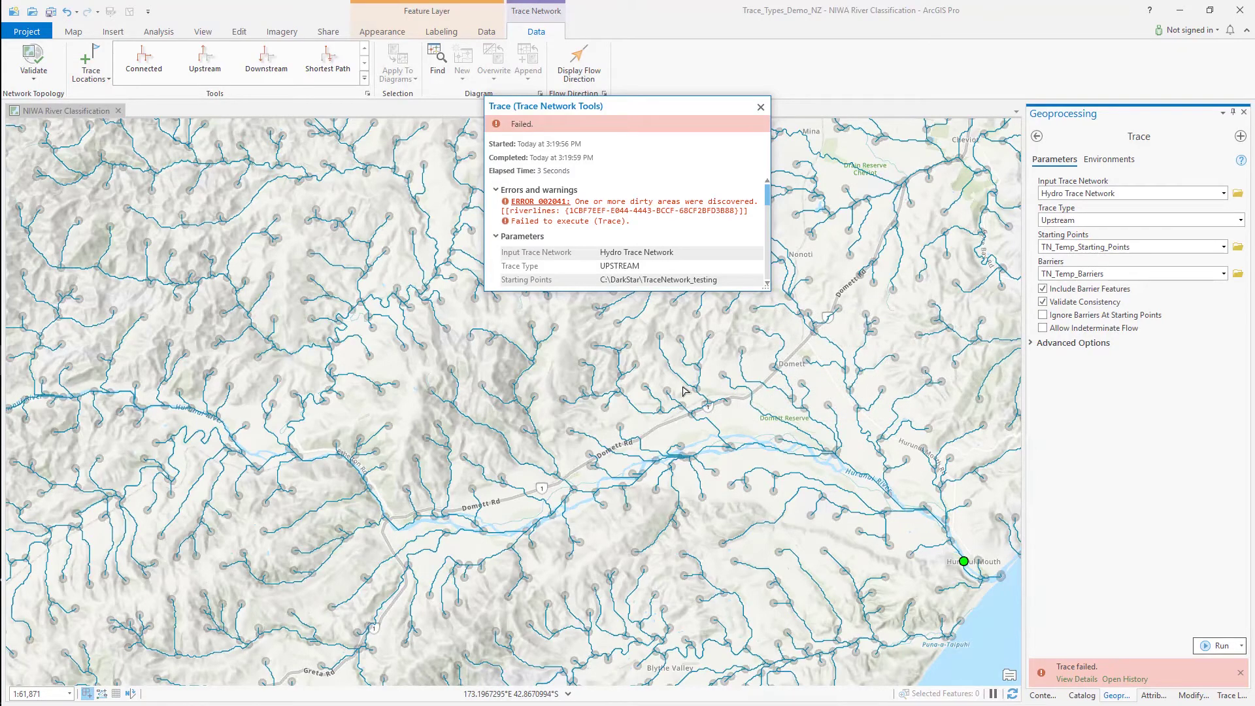
left_click_drag(404, 401, 636, 401)
scroll(139, 391, "up", 3)
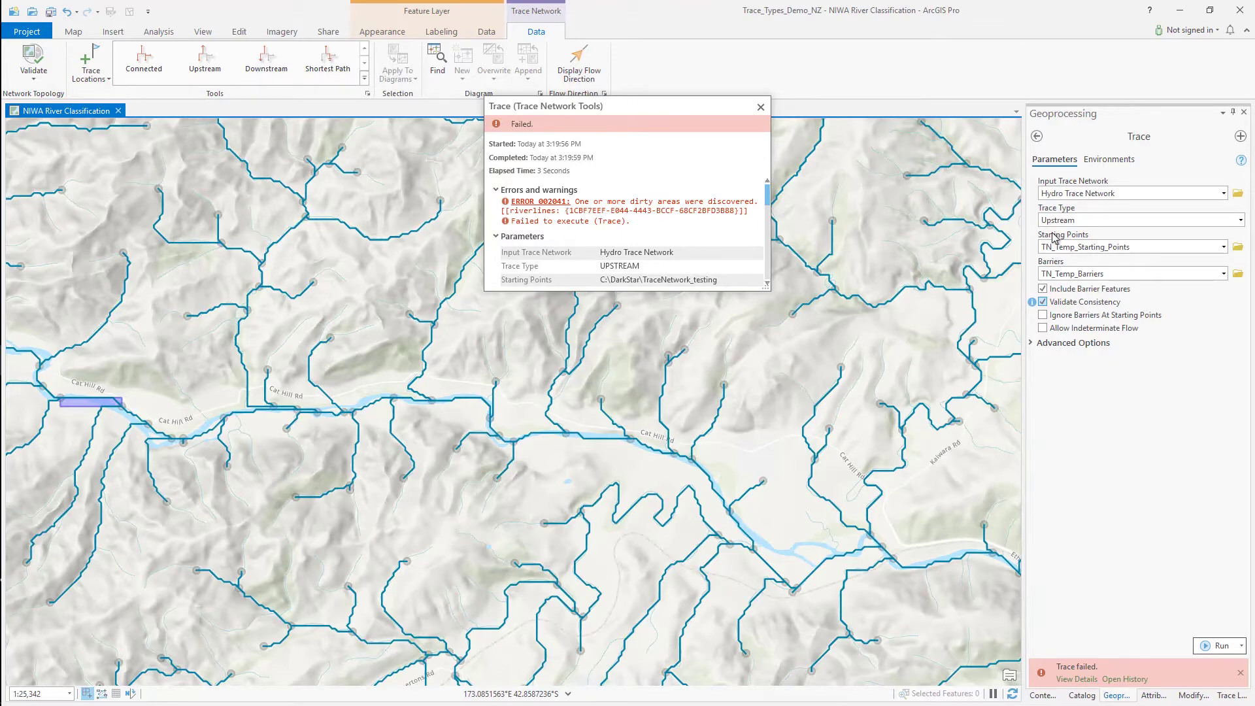
left_click(761, 107)
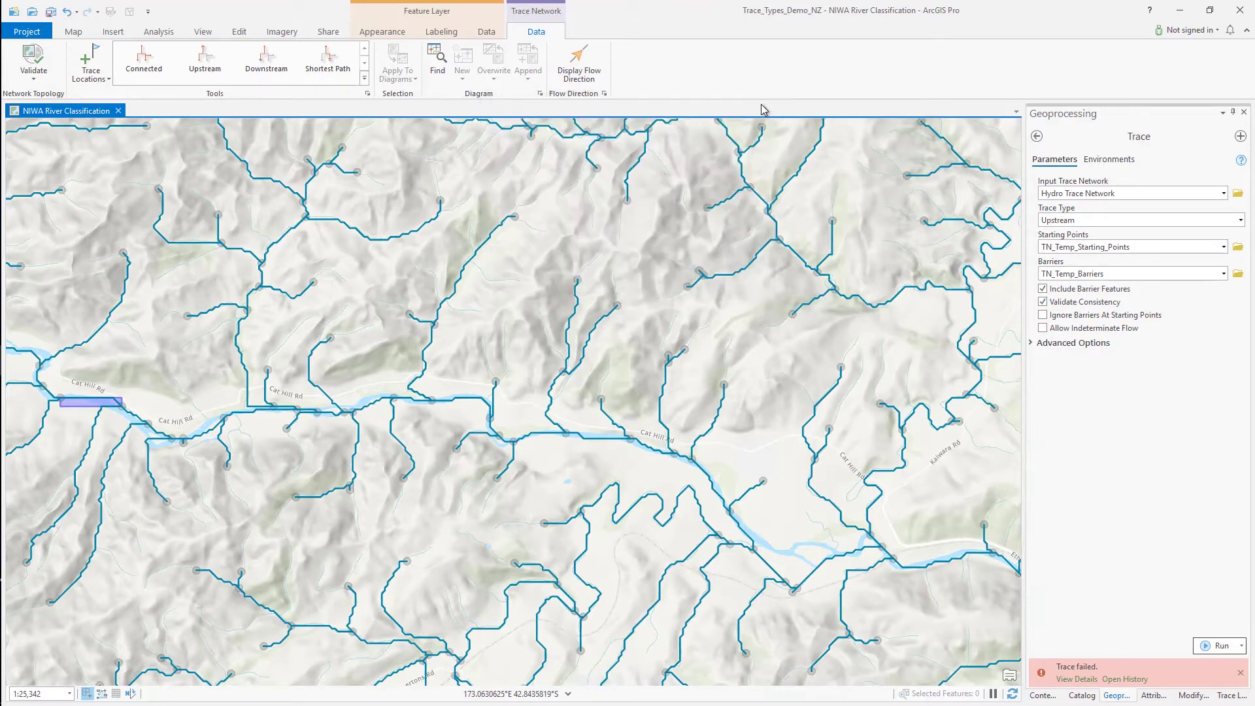
Validate the network topology for the dirty area, rerun the Upstream trace, and show the full extent of the selected river features
left_click(28, 60)
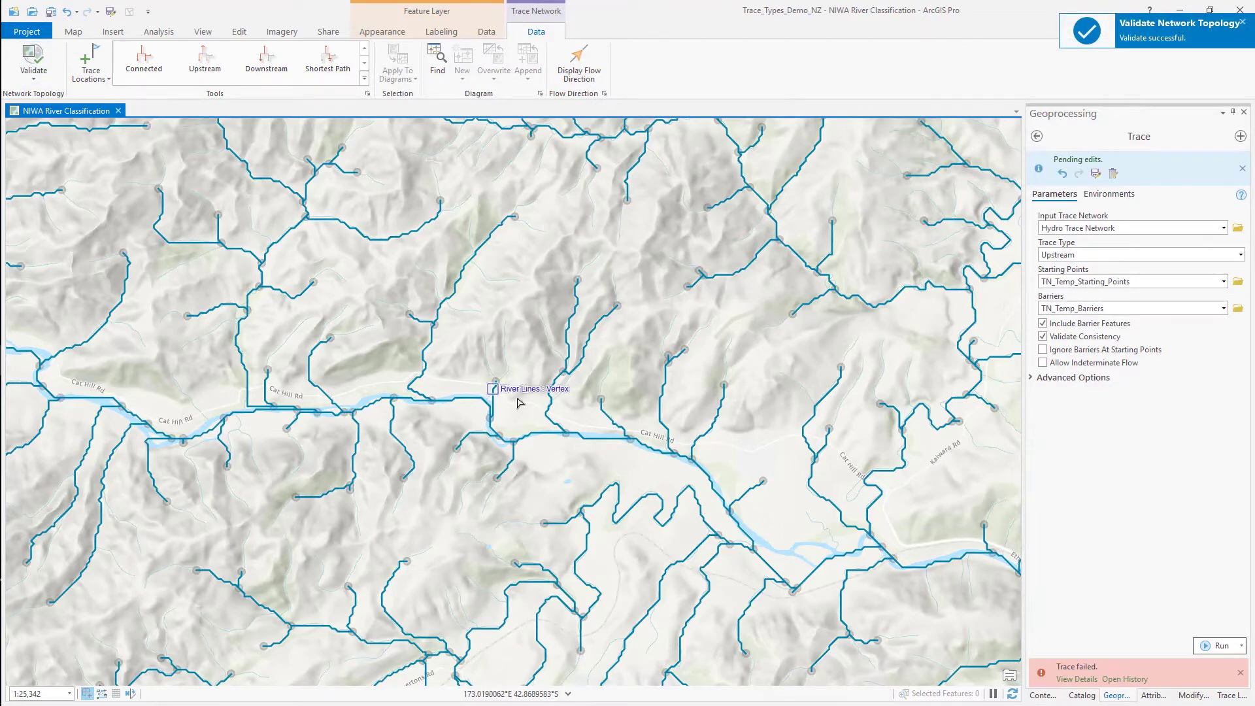
left_click(1220, 645)
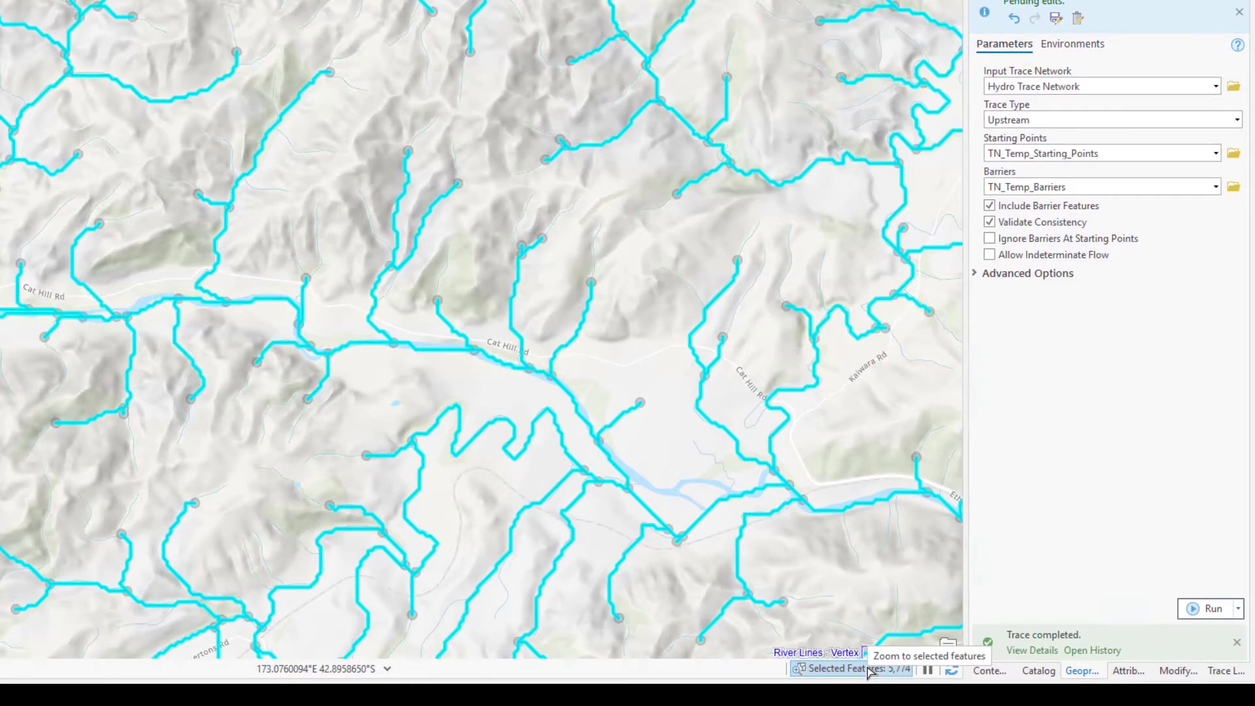
left_click(870, 670)
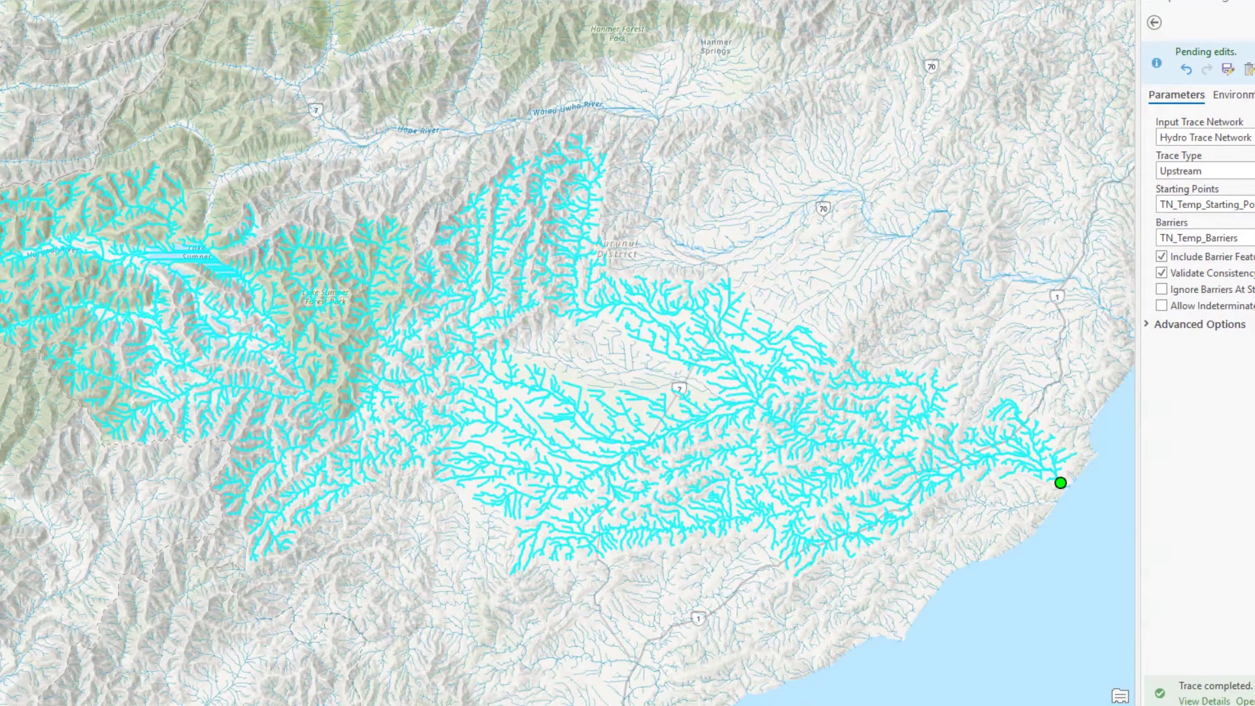
Examine the gap in the traced area and select the river line linking the untraced Blacks Rd streams to the Hurunui River
scroll(631, 376, "up", 2)
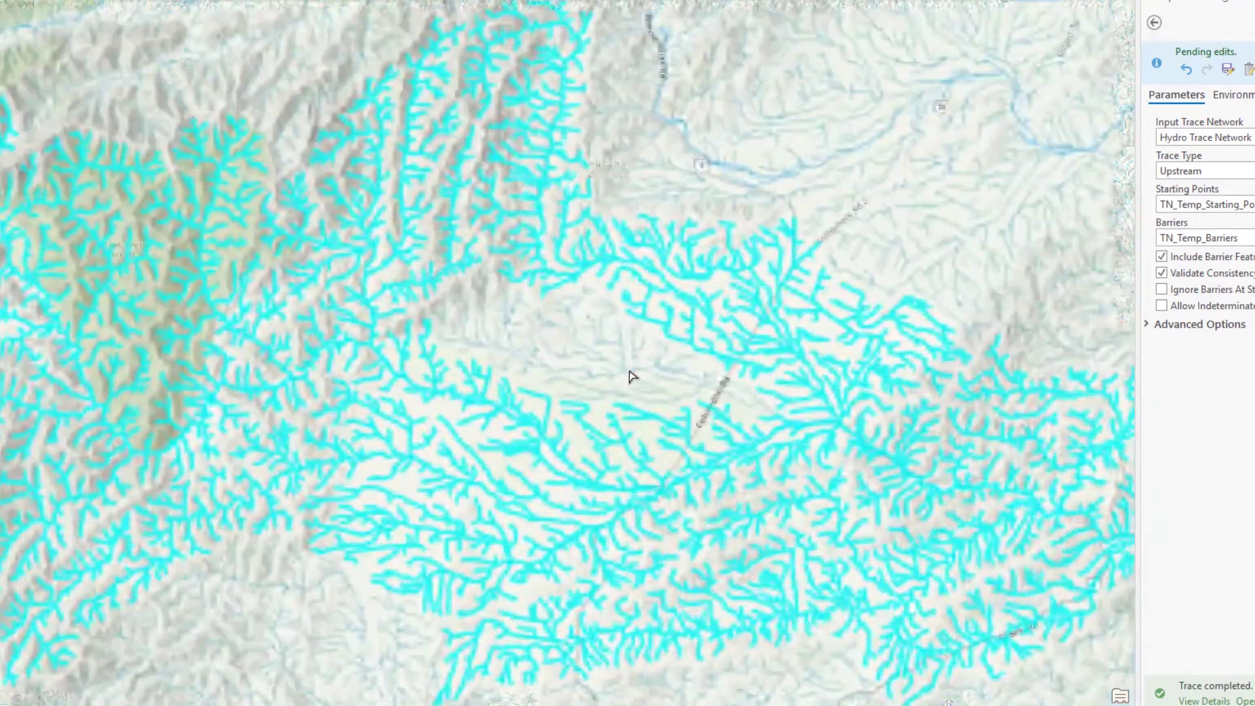
scroll(631, 376, "up", 2)
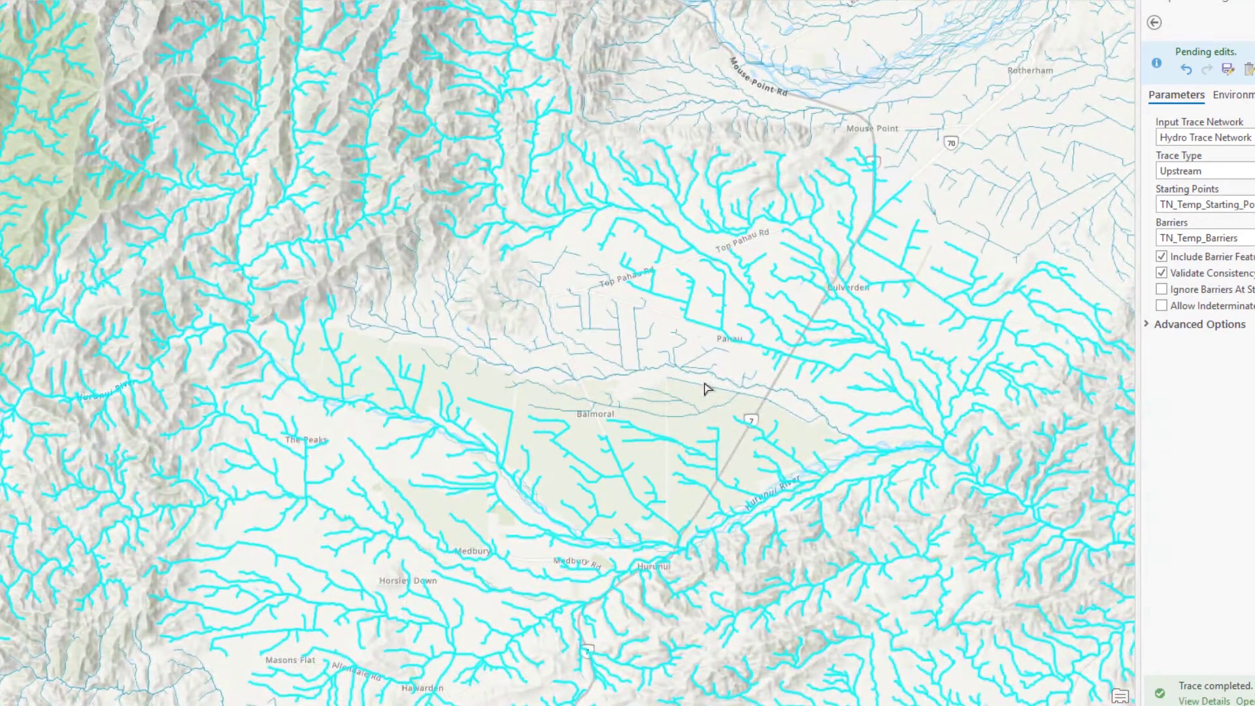
scroll(843, 421, "up", 1)
scroll(844, 422, "up", 2)
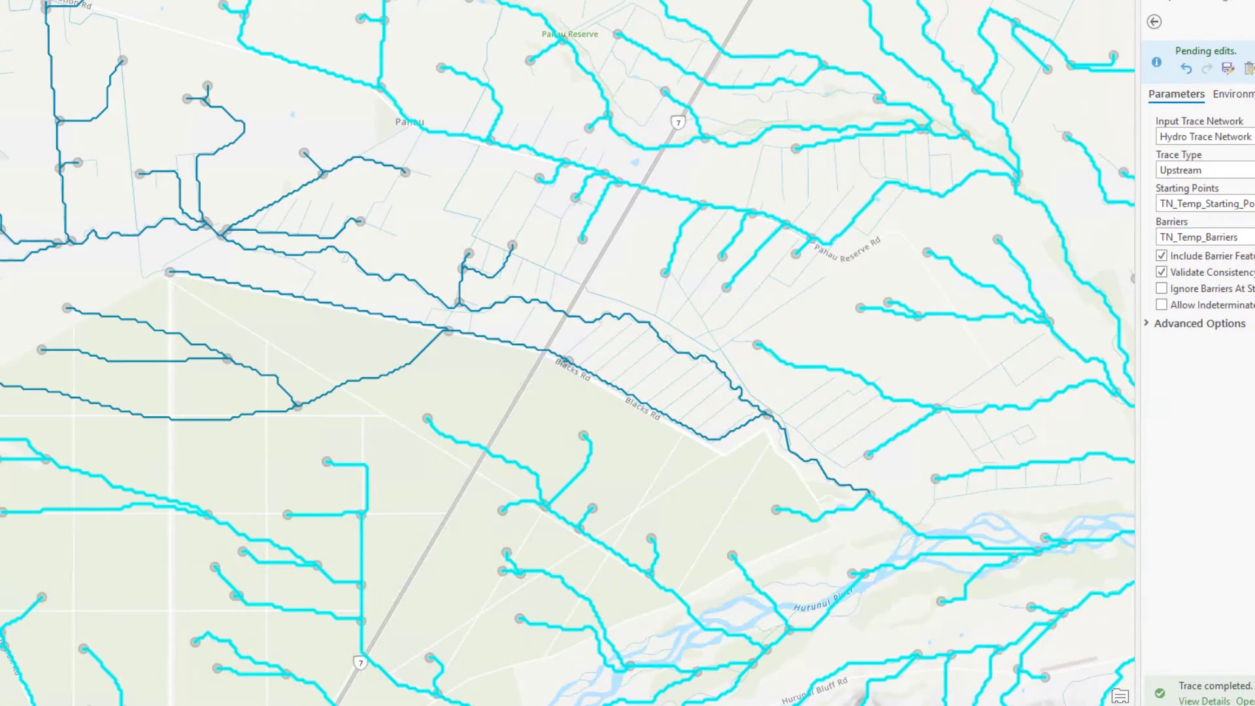
left_click(716, 476)
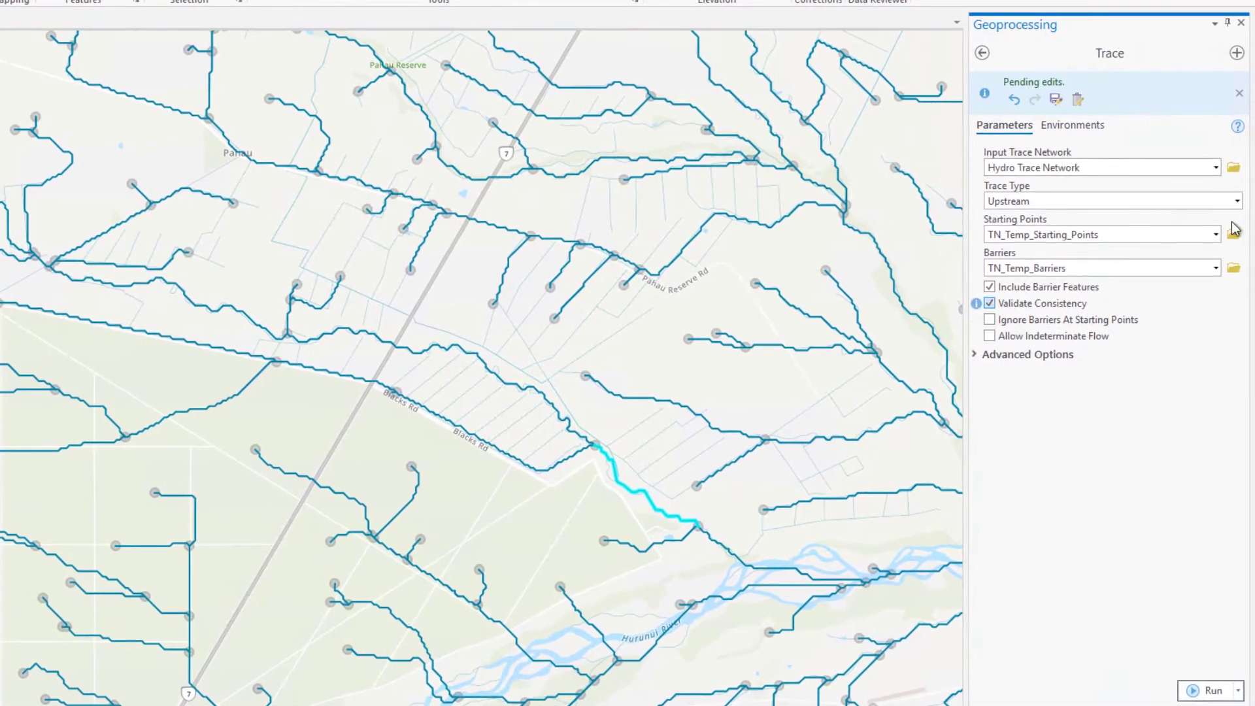
Run a Connected trace from the same starting point to check the Blacks Rd streams' connectivity, and clear the resulting selection
left_click(1238, 202)
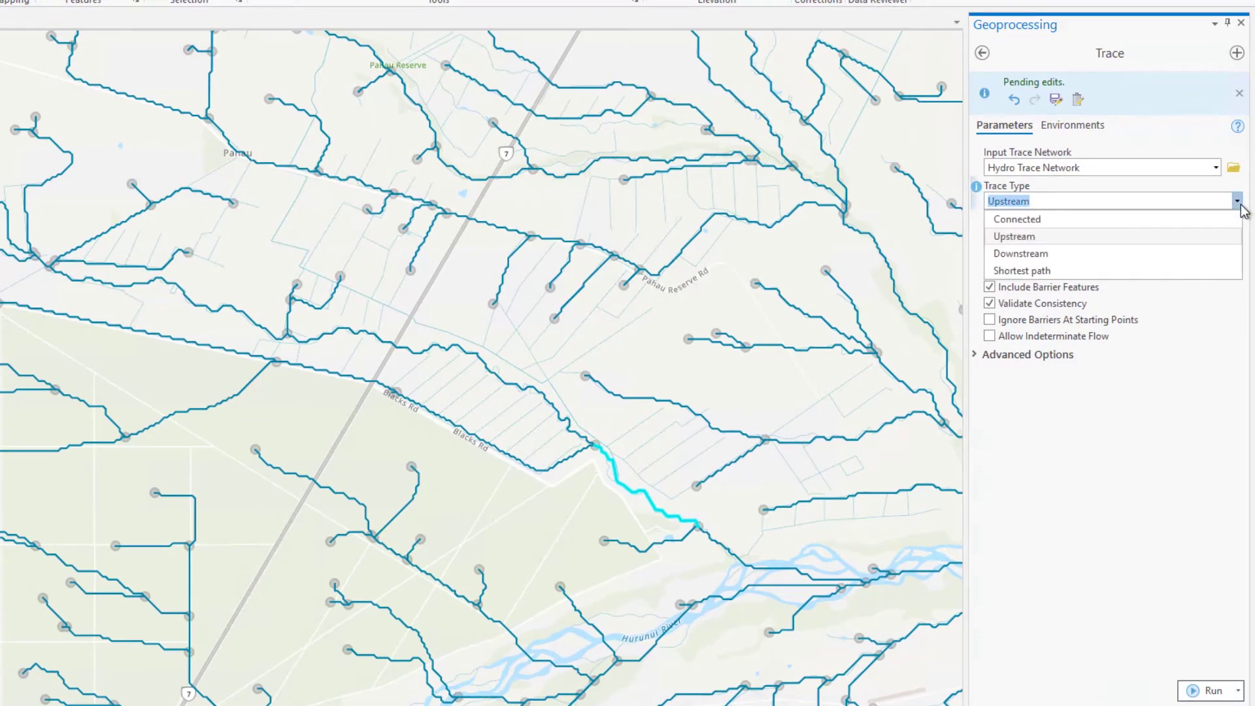
left_click(1199, 224)
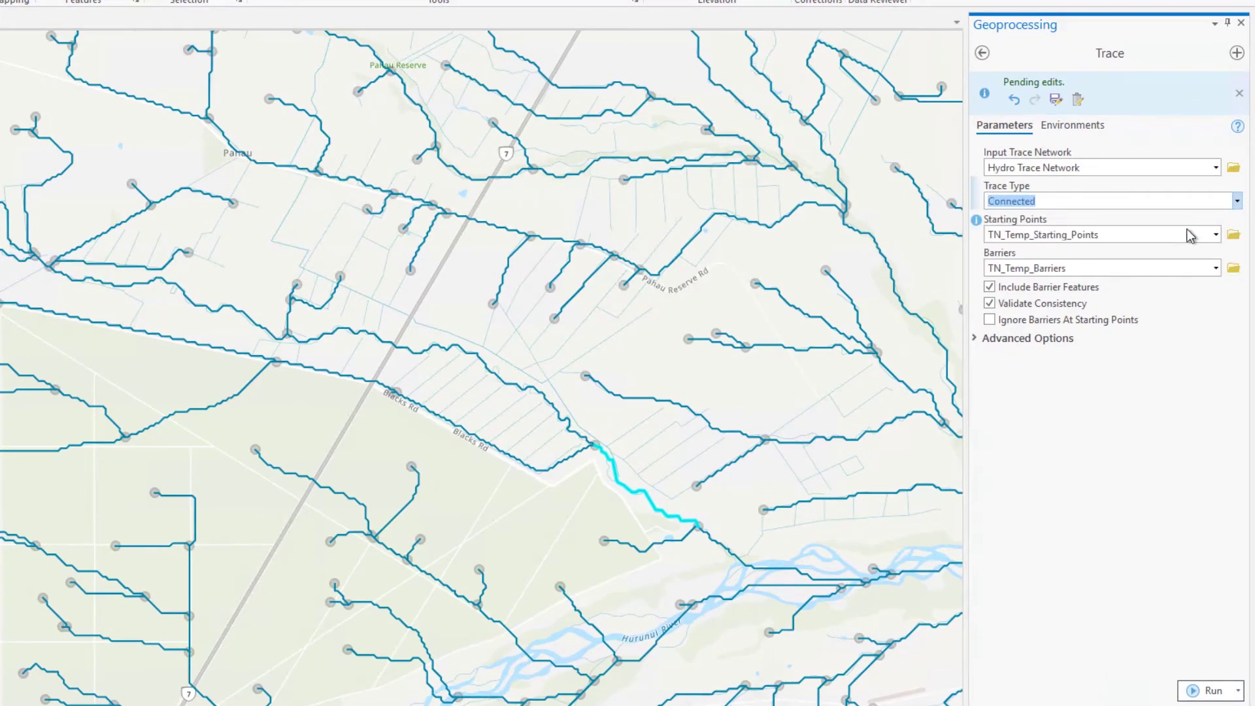
left_click(1192, 695)
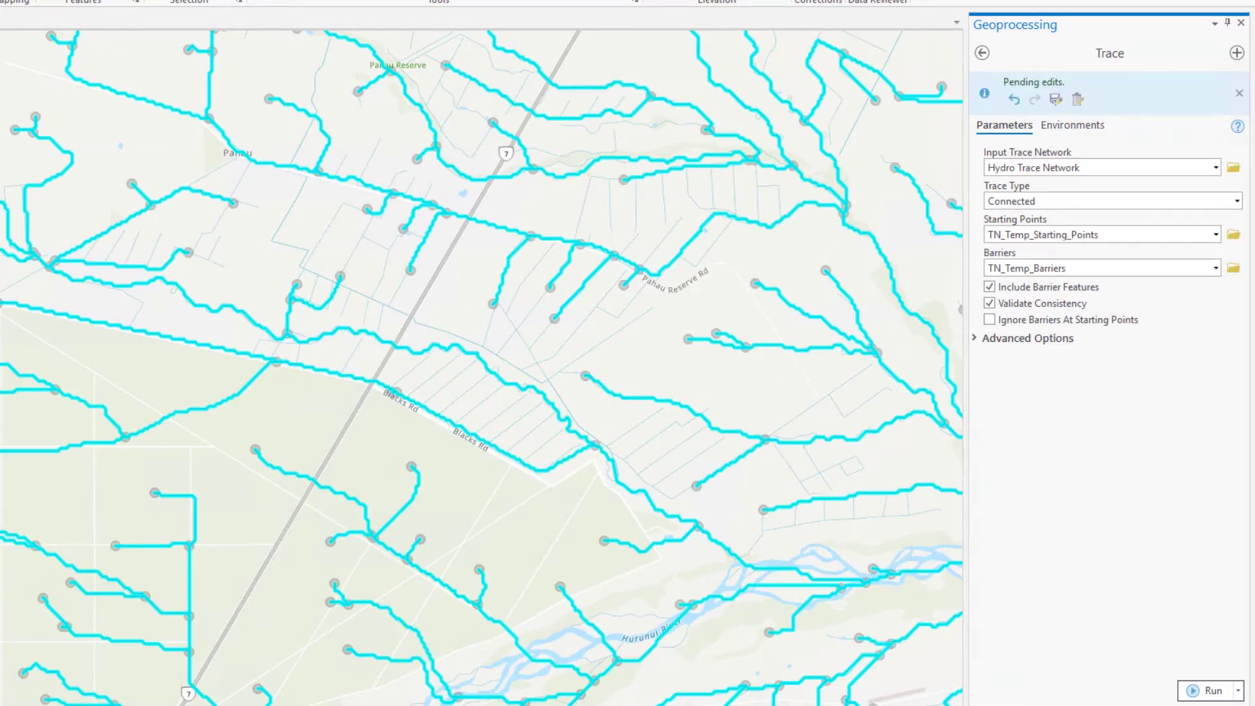
left_click(862, 593)
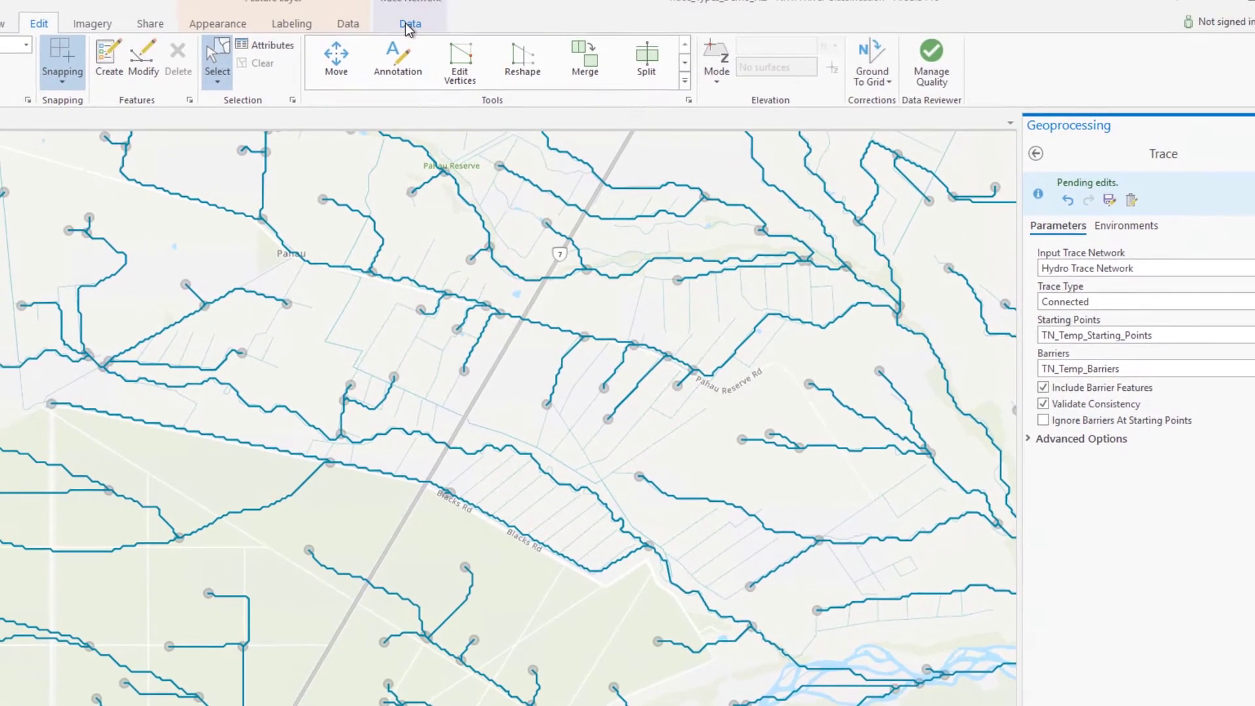
Display the trace network's flow direction and examine the arrows on the river line joining the Blacks Rd streams
left_click(376, 0)
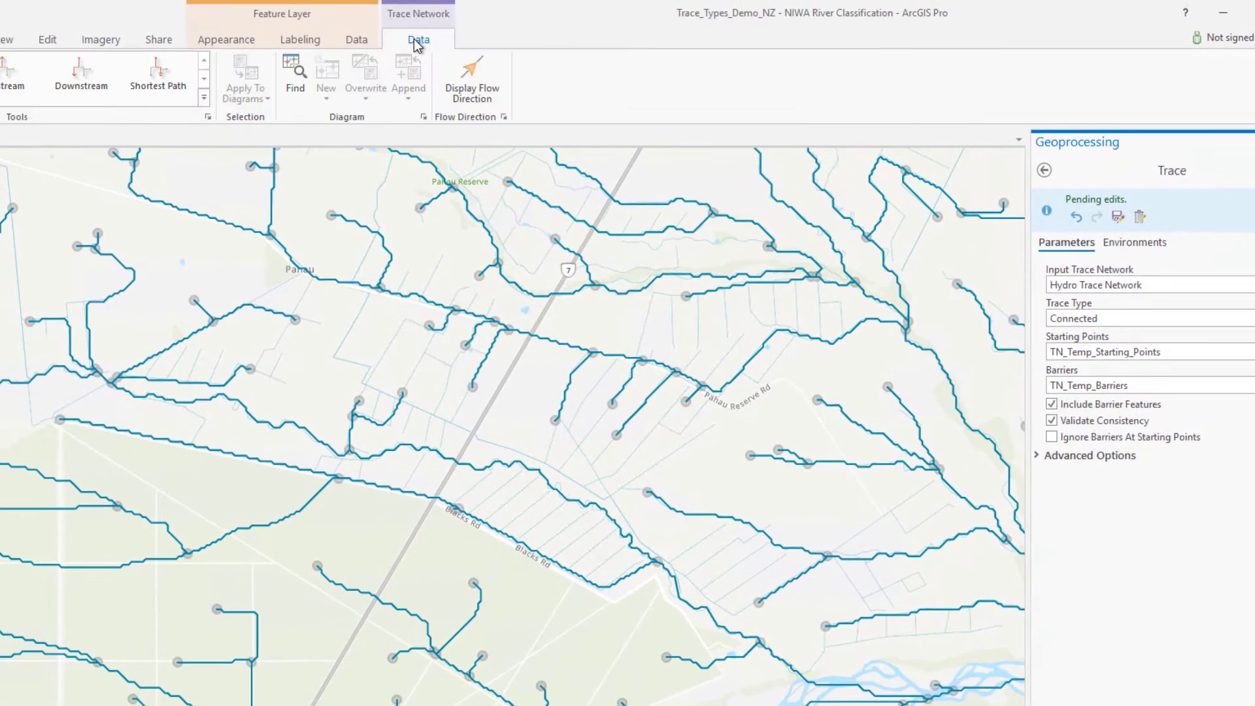
left_click(465, 84)
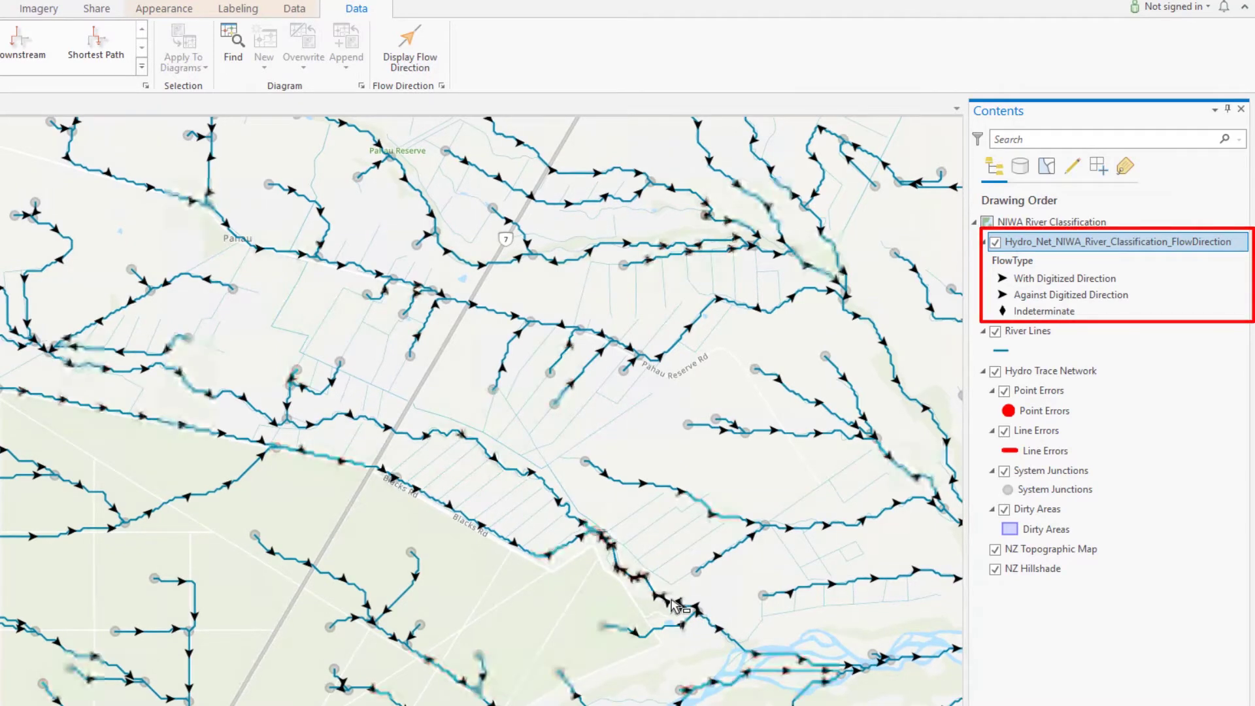
scroll(677, 605, "up", 2)
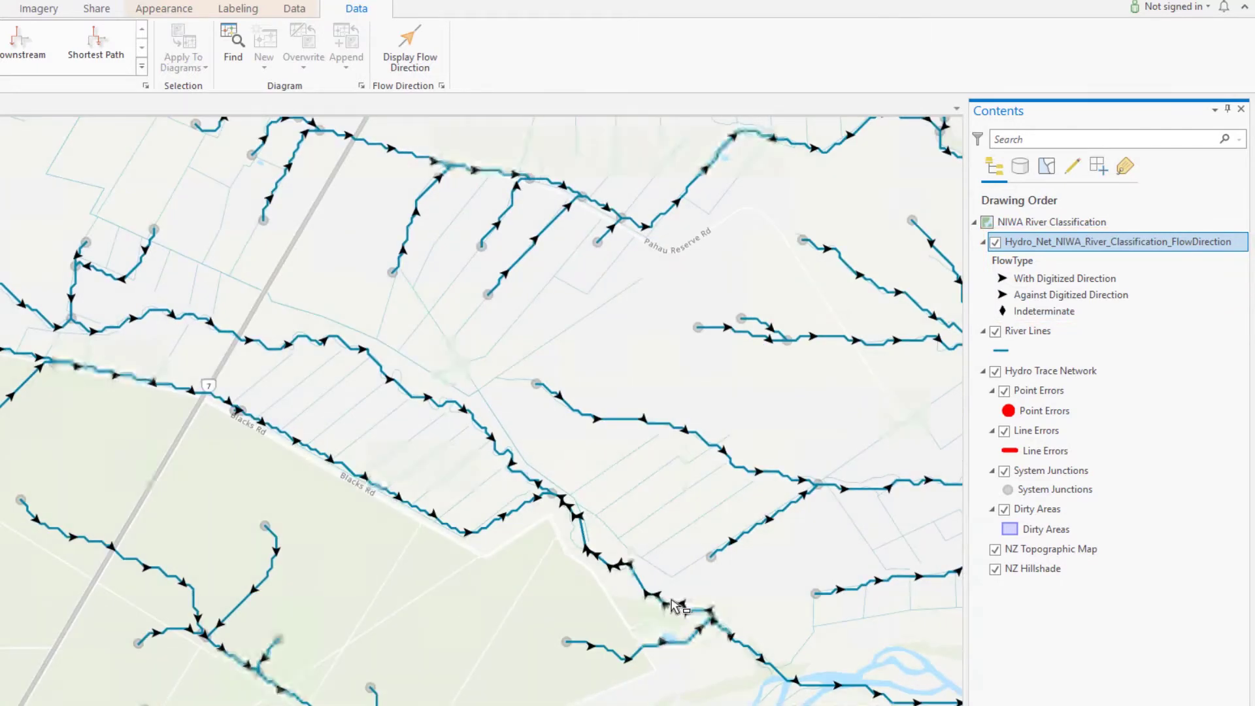
scroll(677, 605, "up", 3)
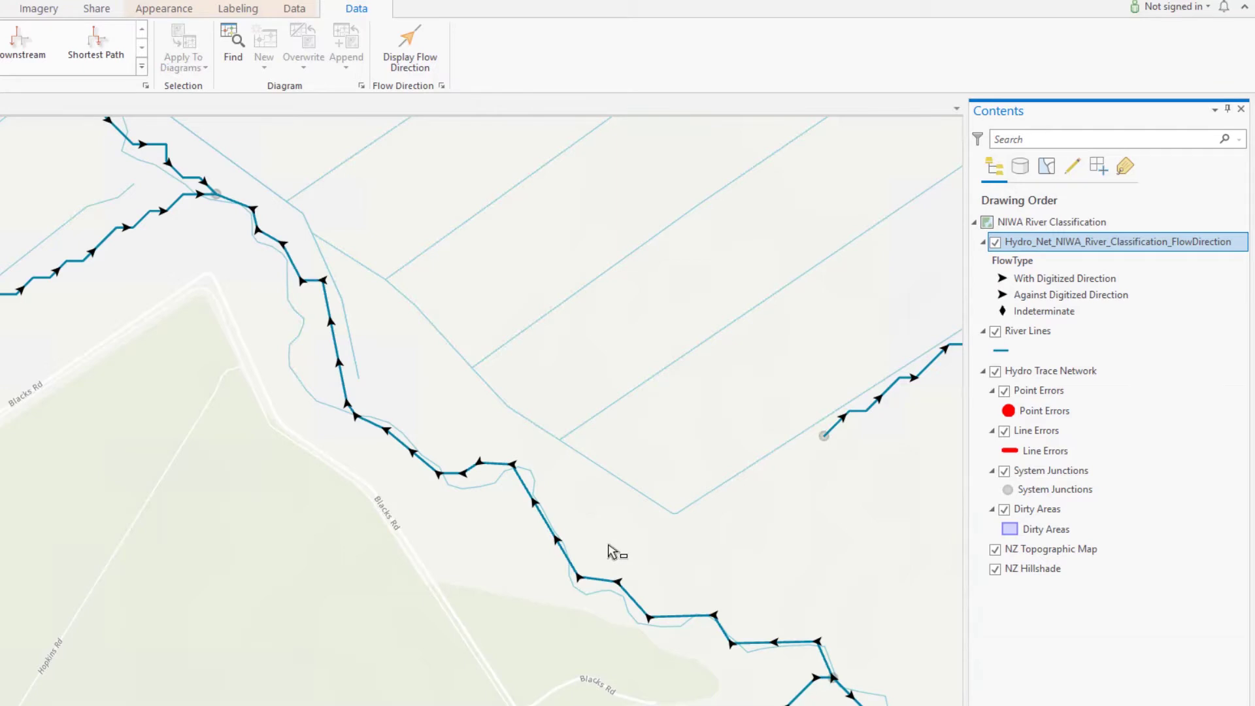
Select the river line with reversed flow near Blacks Rd and find and open the Set Flow Direction tool
left_click(562, 578)
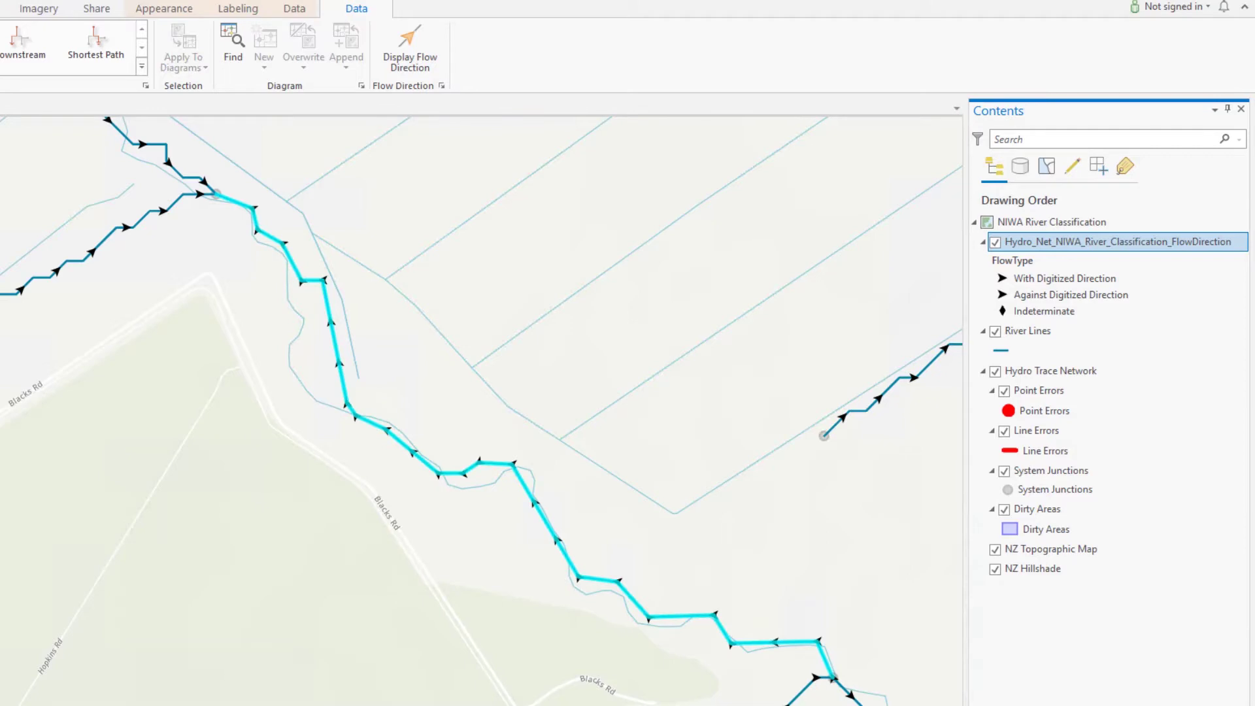
left_click(1105, 678)
left_click(982, 139)
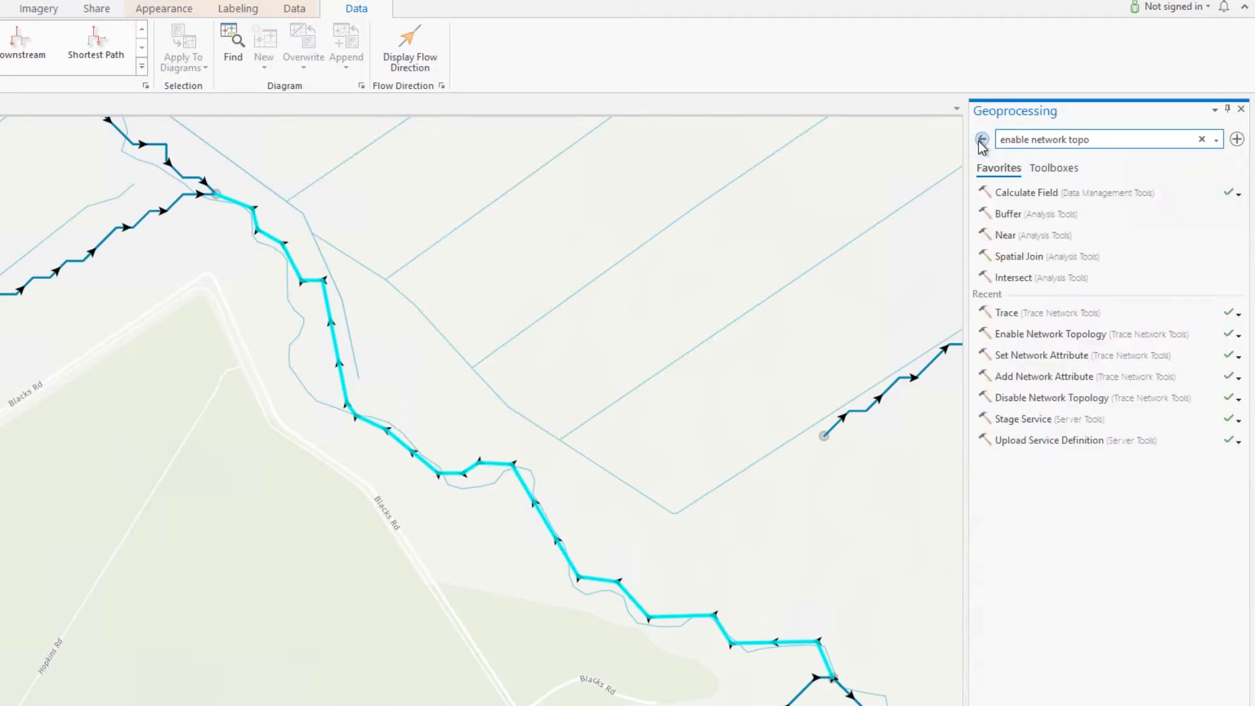
left_click(997, 144)
key("BackSpace")
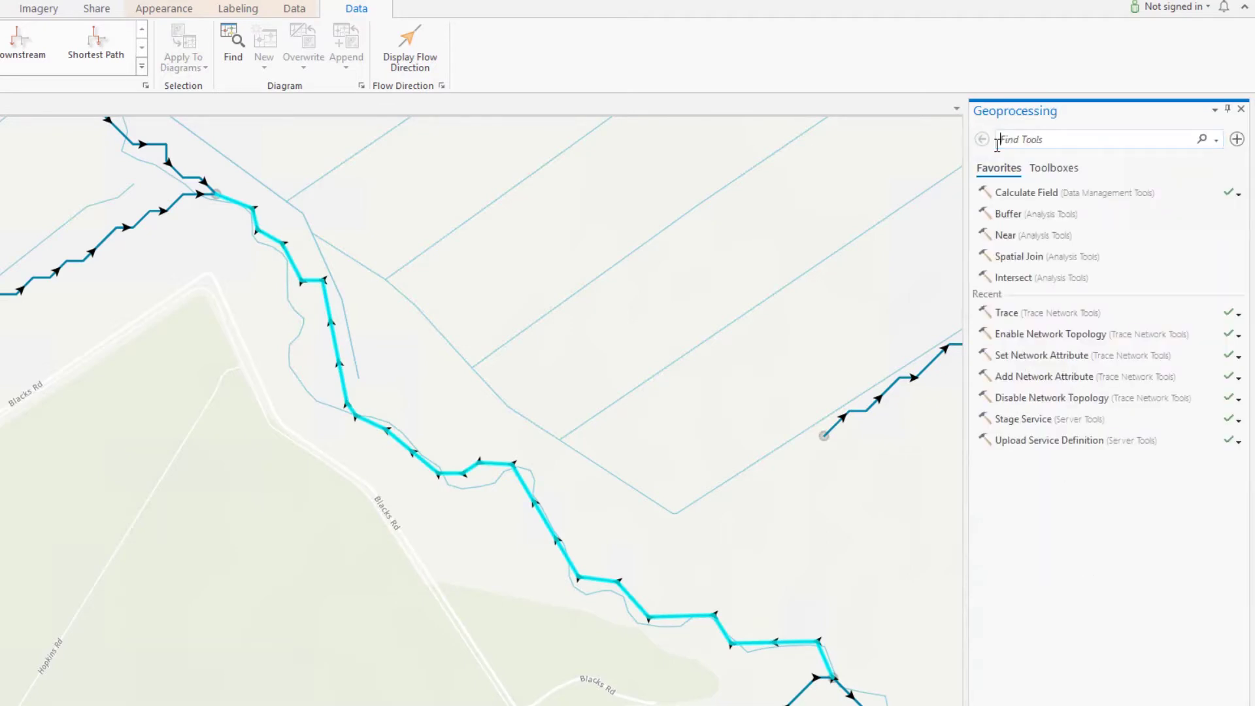
type("set flow di")
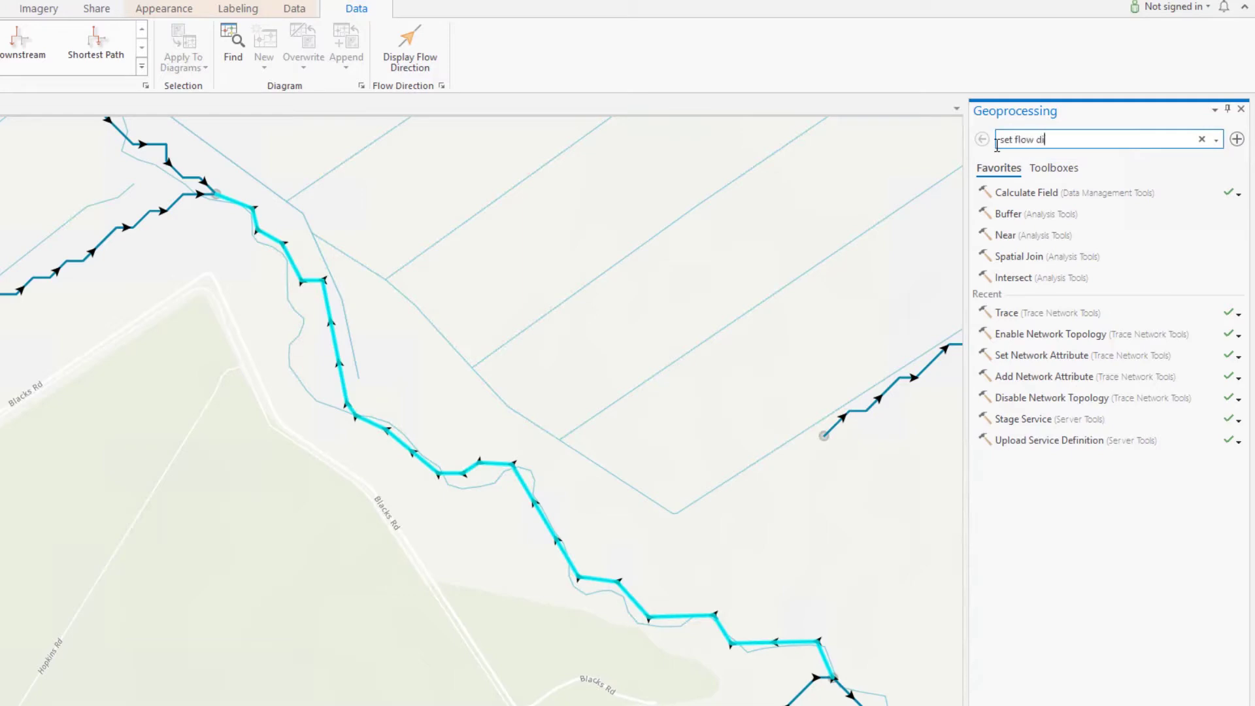
type("on")
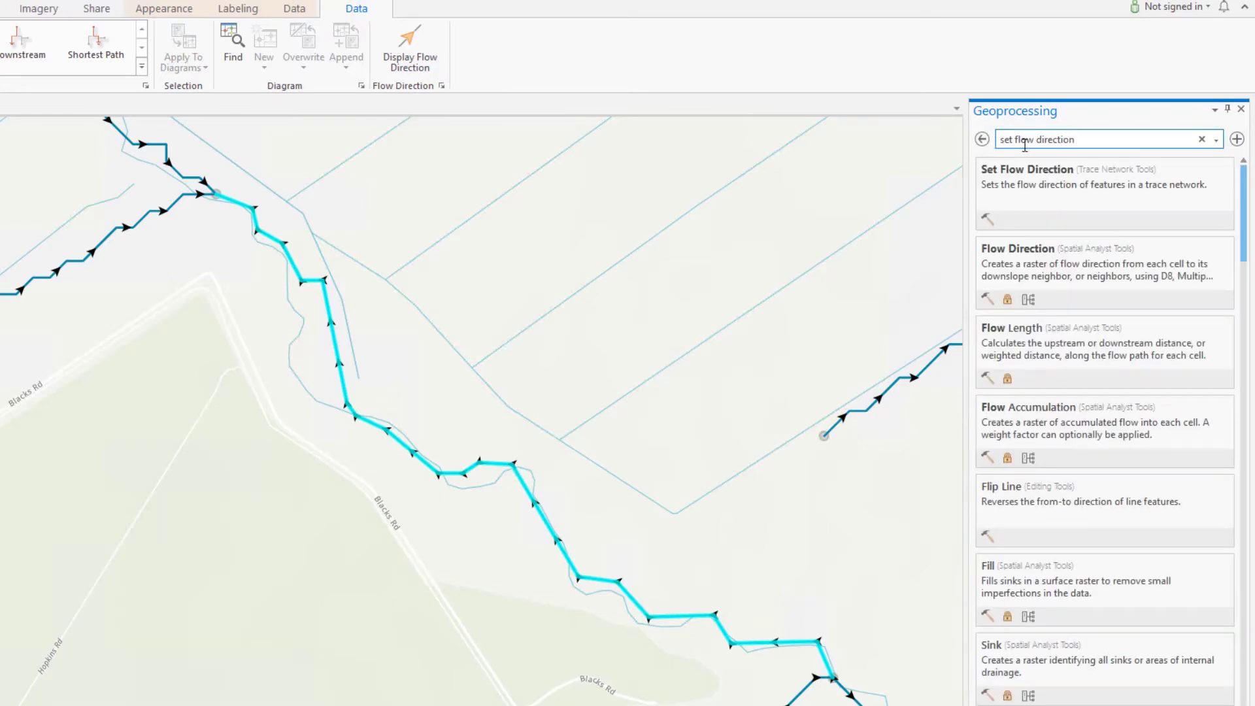
left_click(1071, 190)
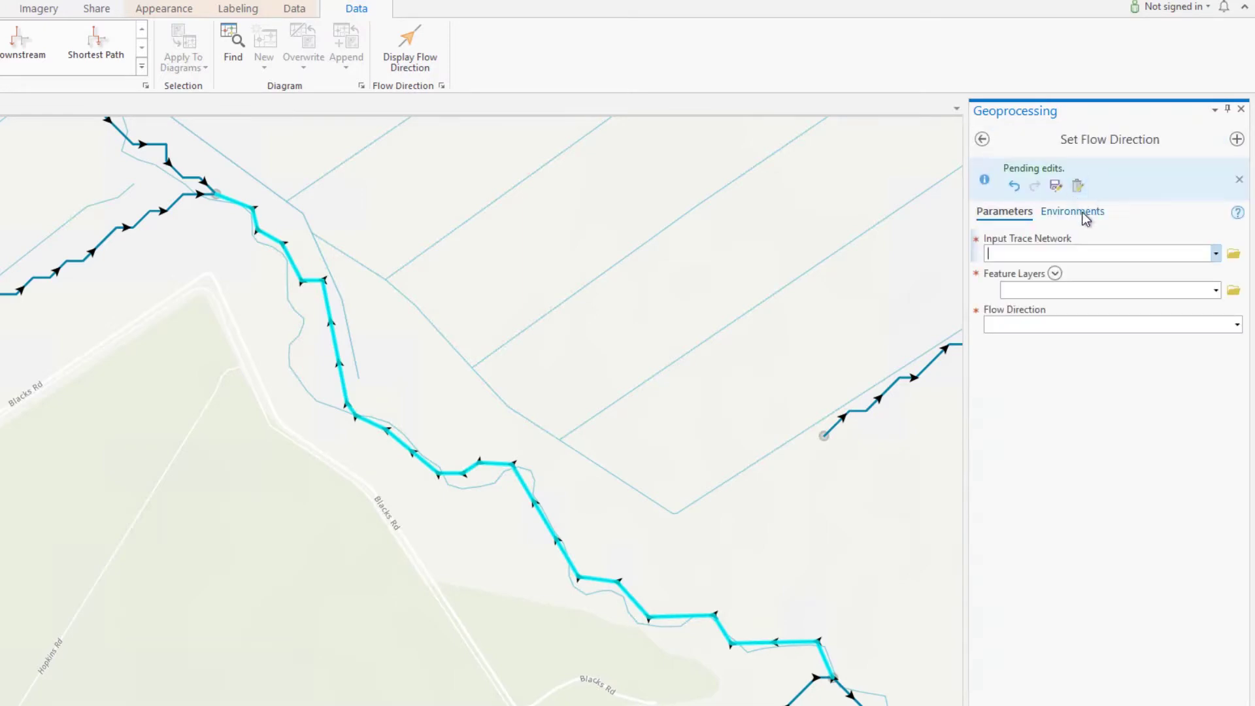
Set the selected River Lines feature in Hydro Trace Network to Against digitized direction and refresh the flow direction display
left_click(1216, 255)
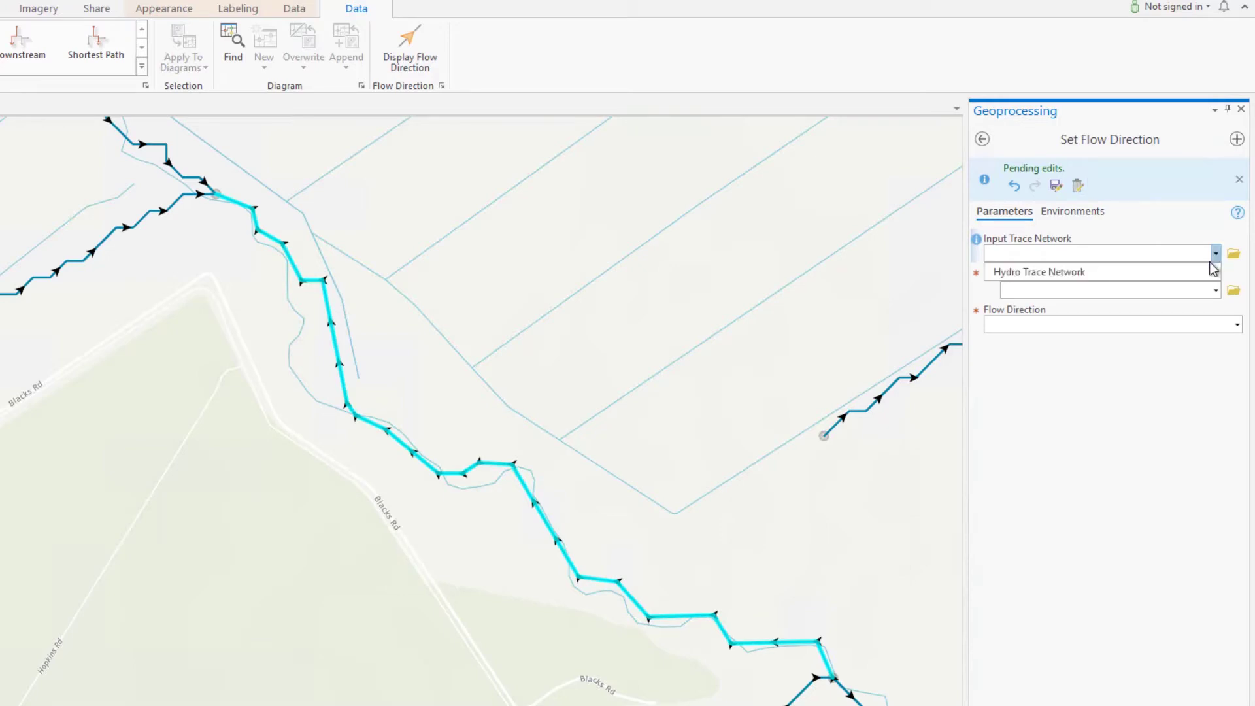
left_click(1202, 272)
left_click(1218, 291)
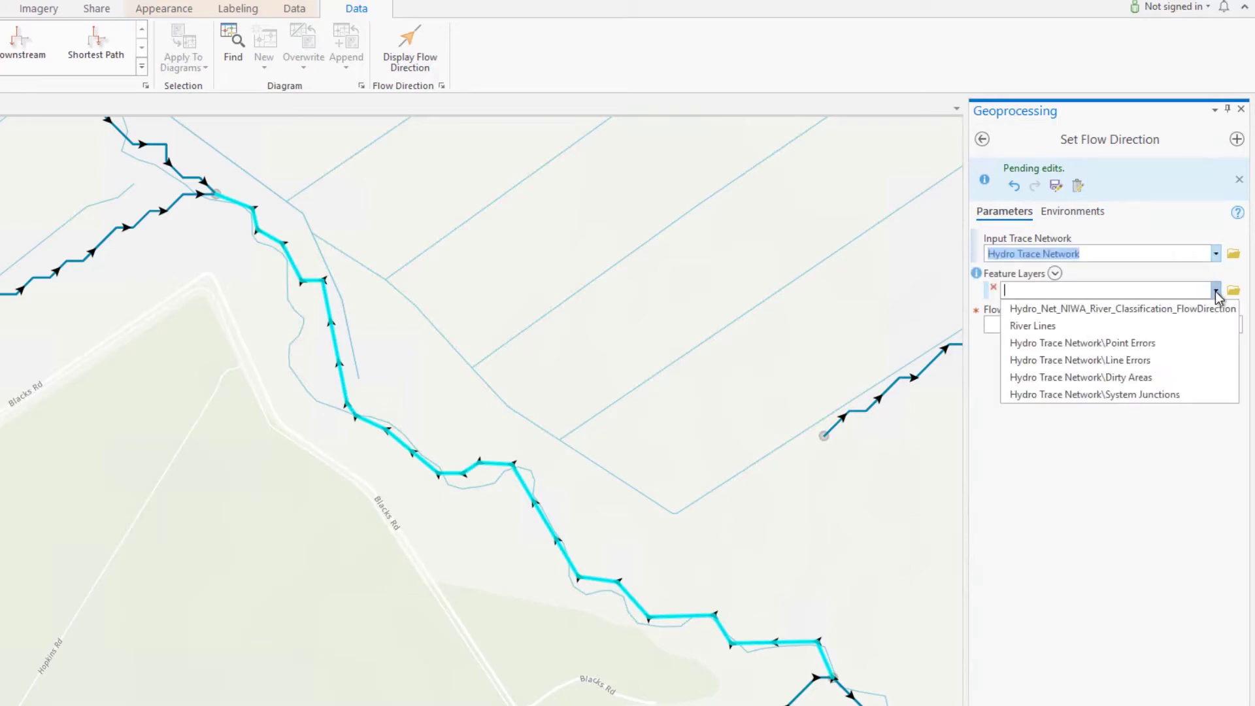
left_click(1121, 326)
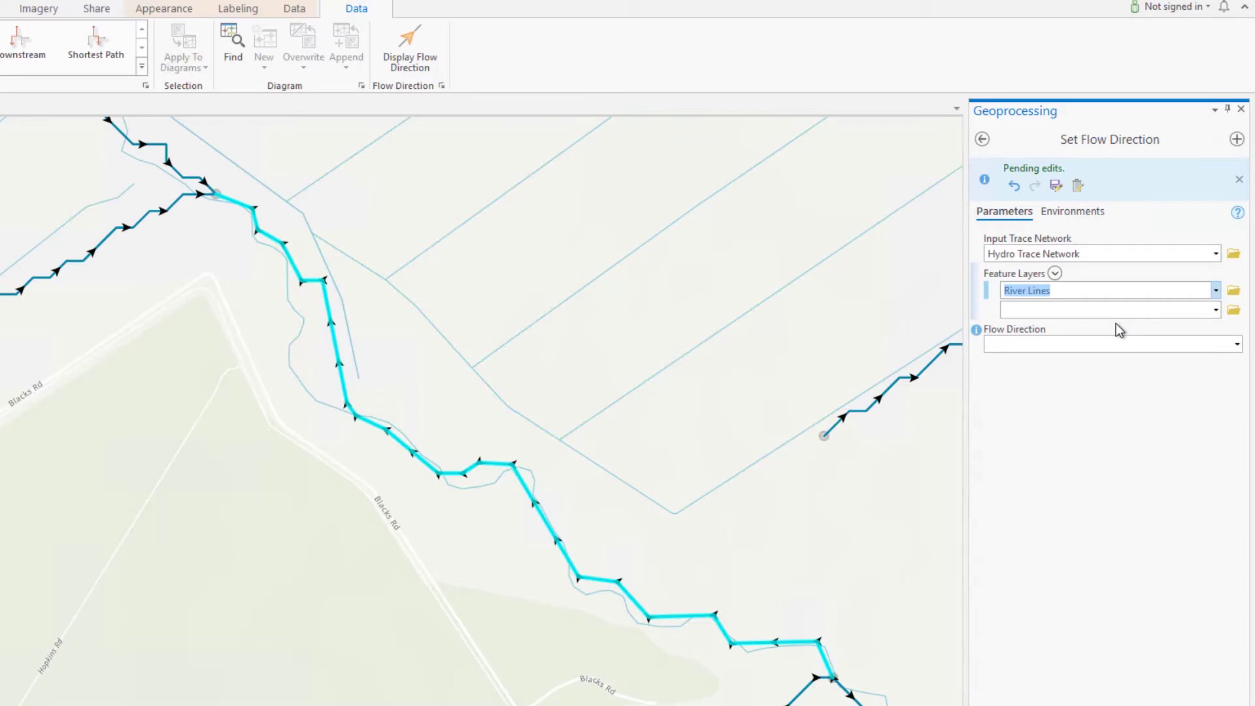
left_click(1238, 344)
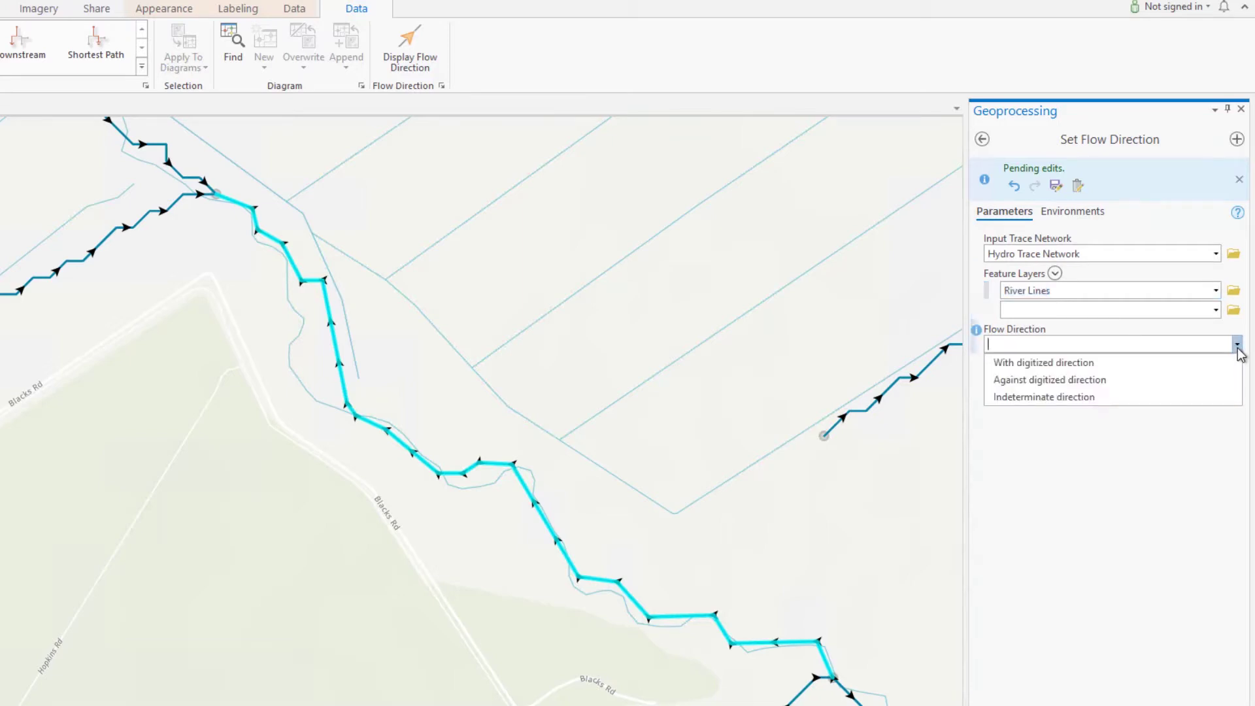
left_click(1145, 383)
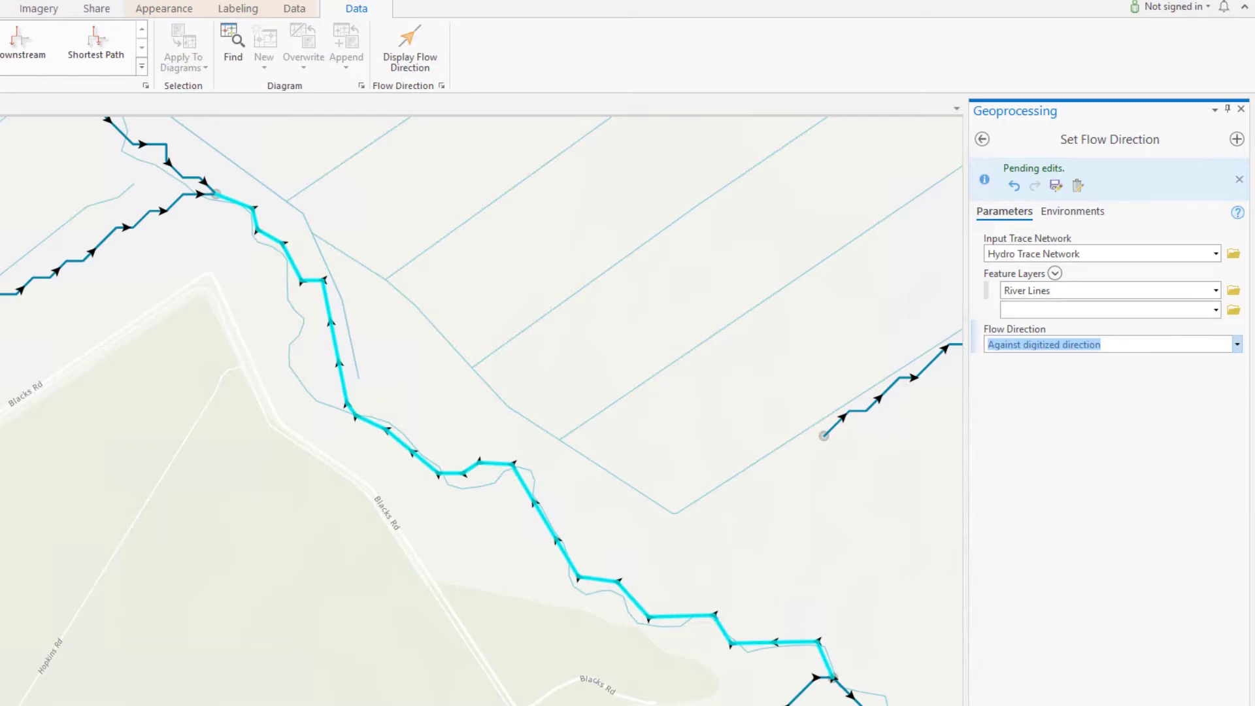
left_click(1204, 705)
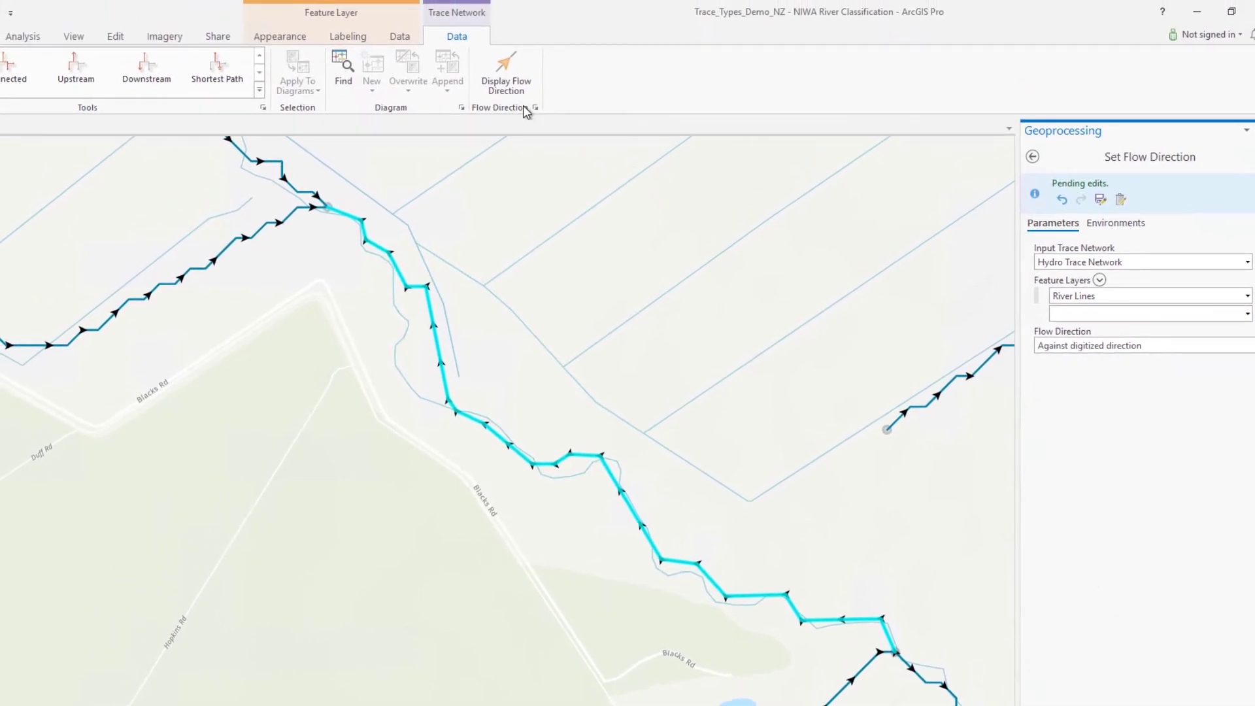
left_click(508, 92)
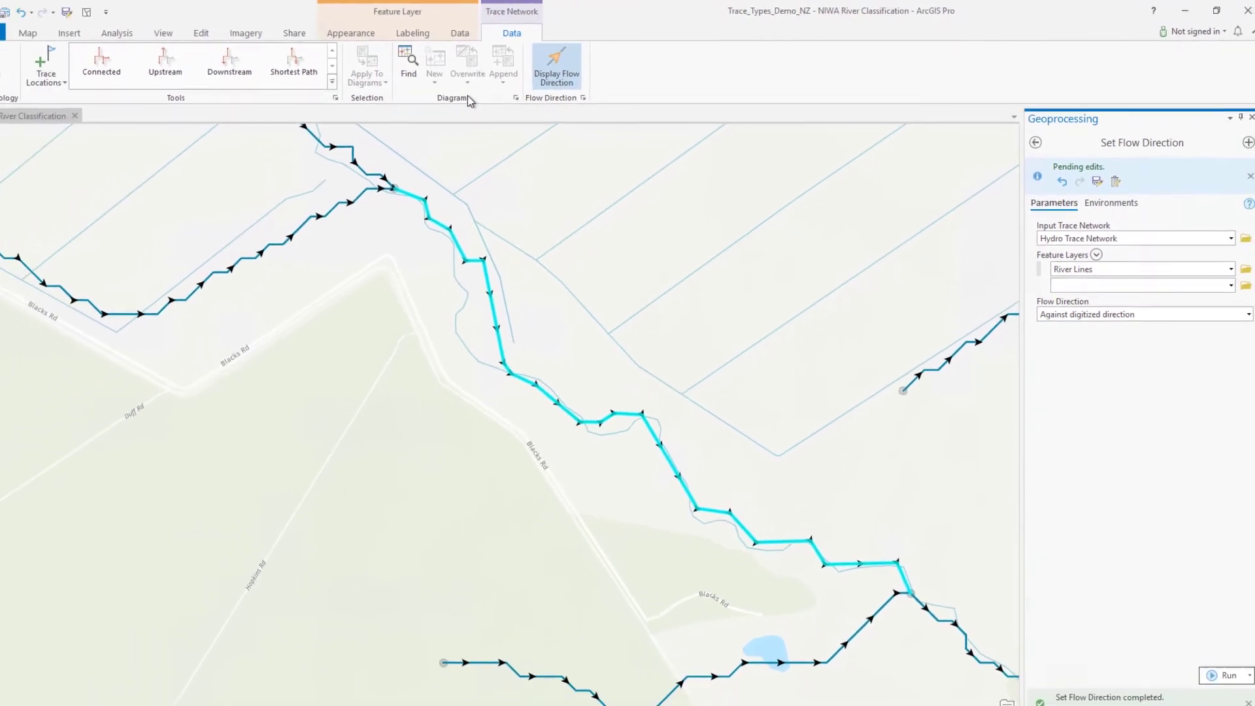
Rerun the Upstream trace from the starting point near Hurunui Mouth and show the full extent of the selected features
left_click(70, 31)
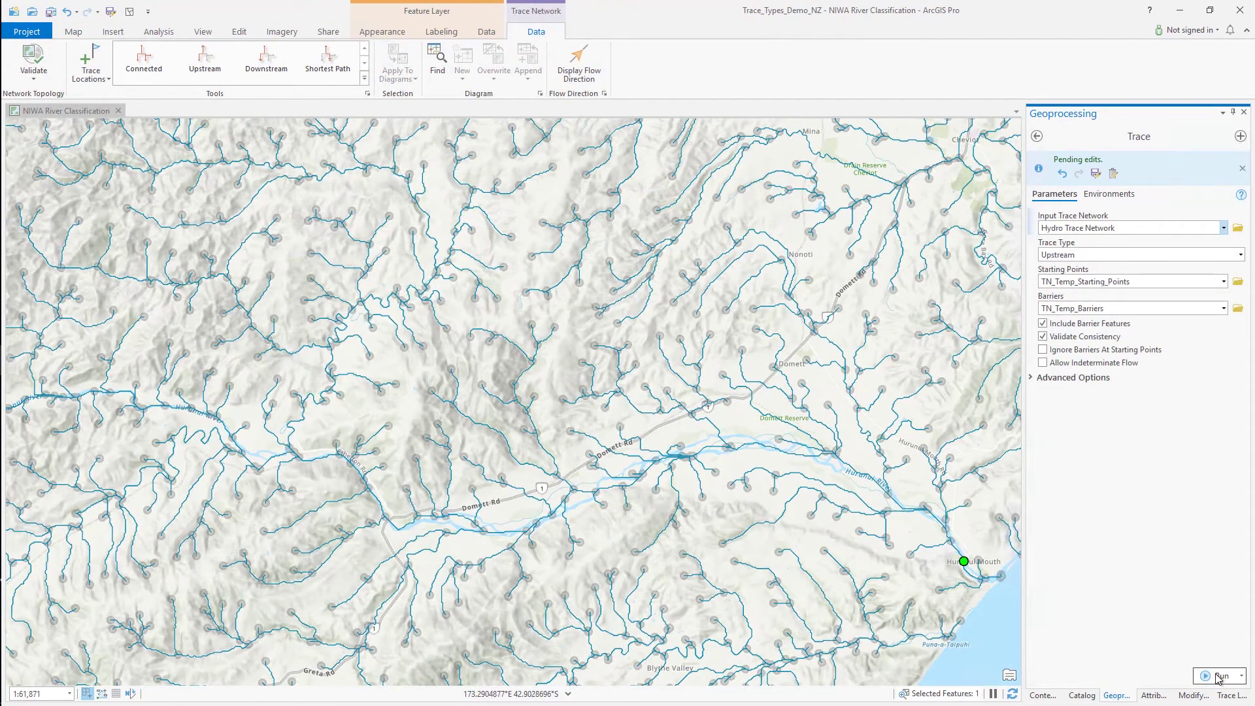
left_click(1220, 676)
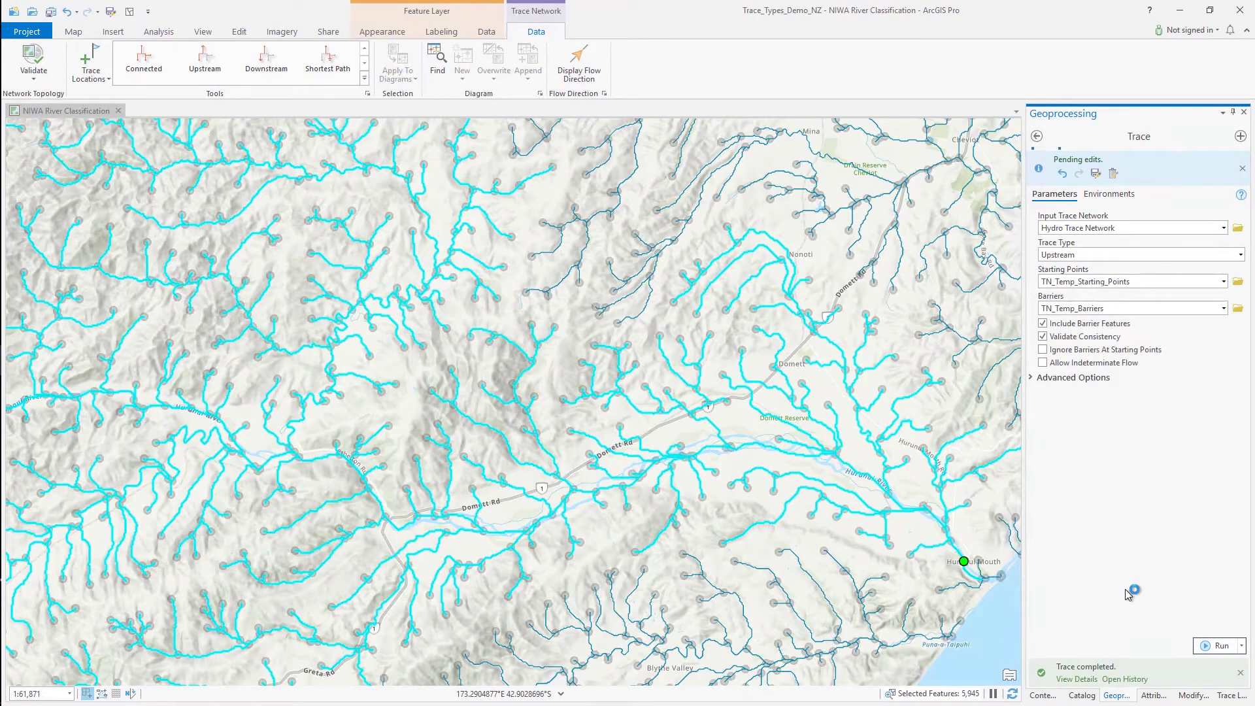
left_click(941, 694)
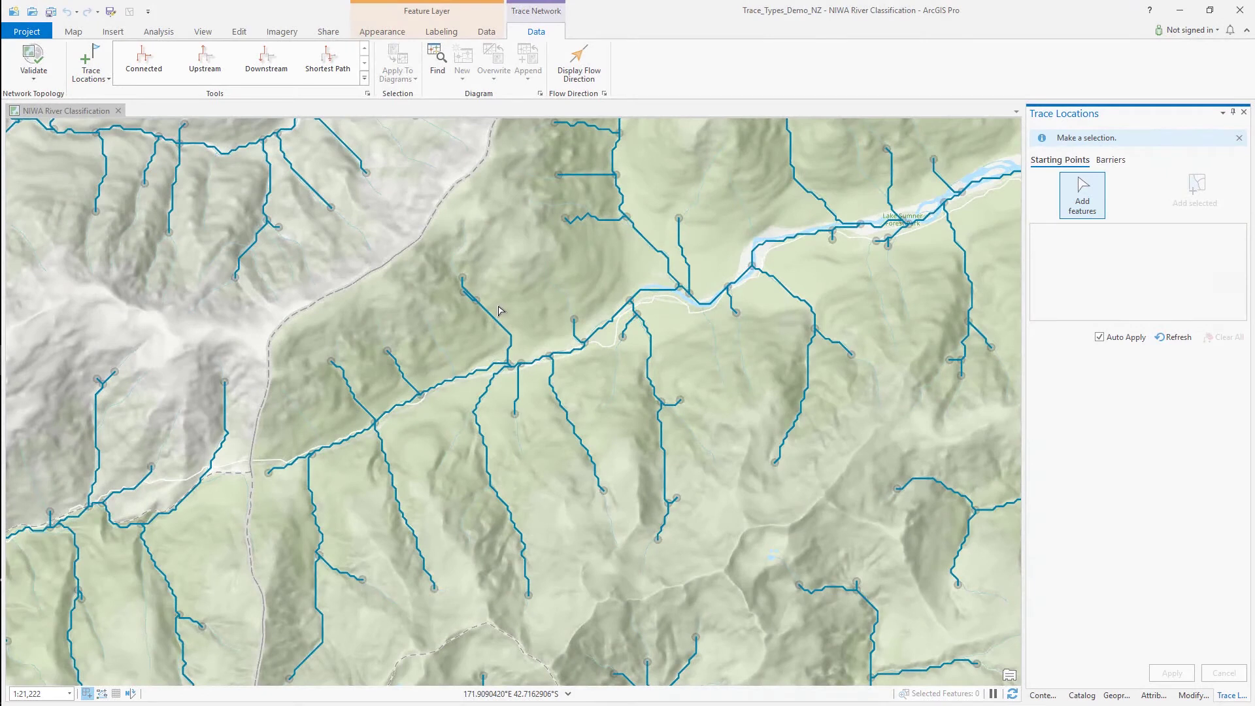
Place a trace starting point on the headwater river line southwest of the Lake Sumner label and set the trace type to Downstream
left_click(343, 442)
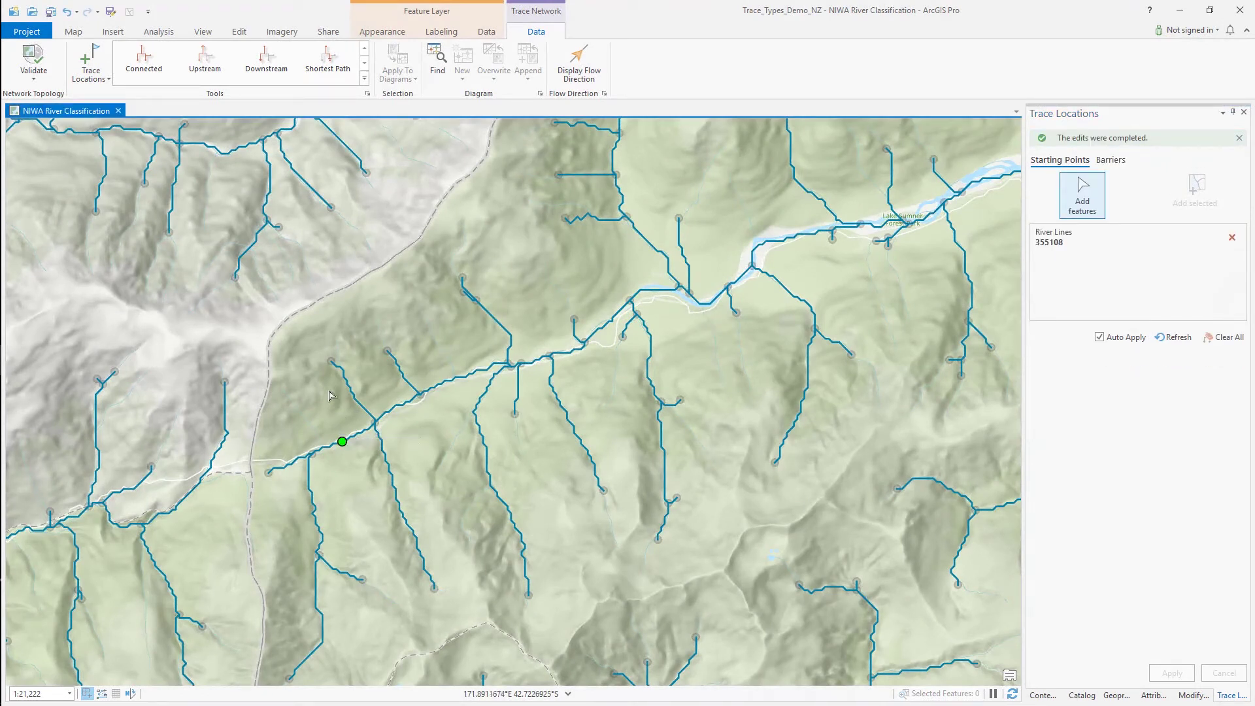
left_click(1116, 696)
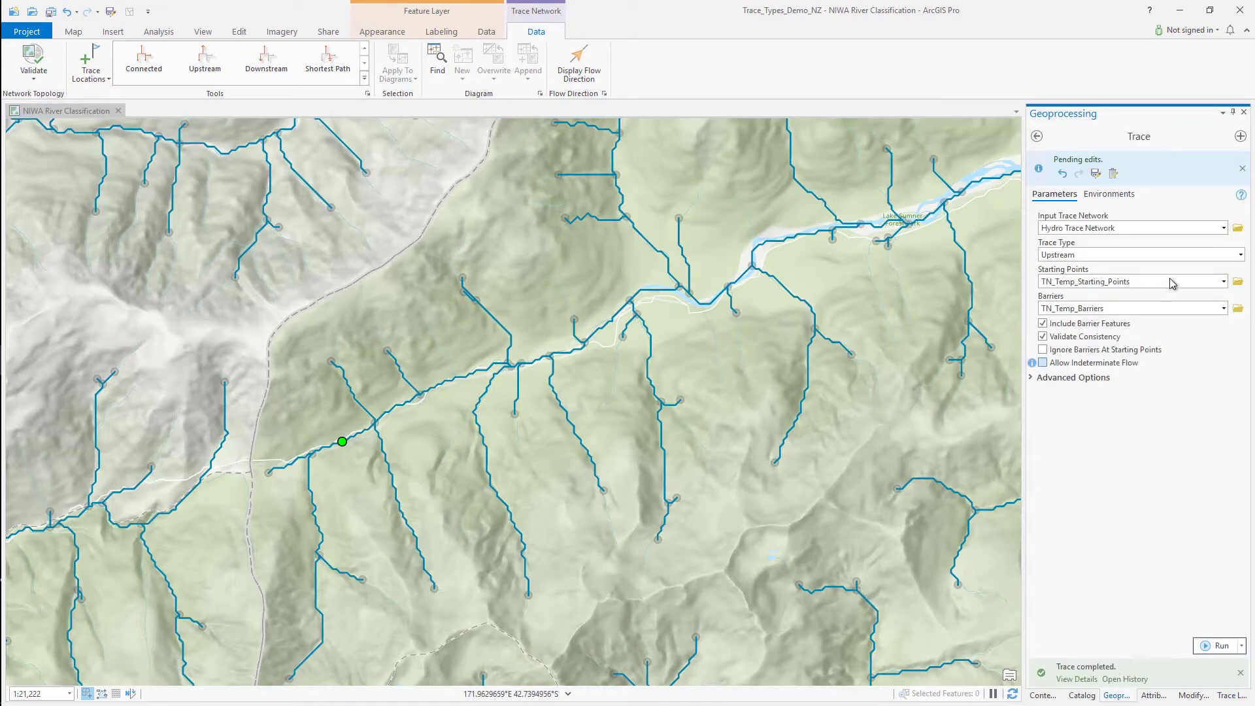
left_click(1241, 255)
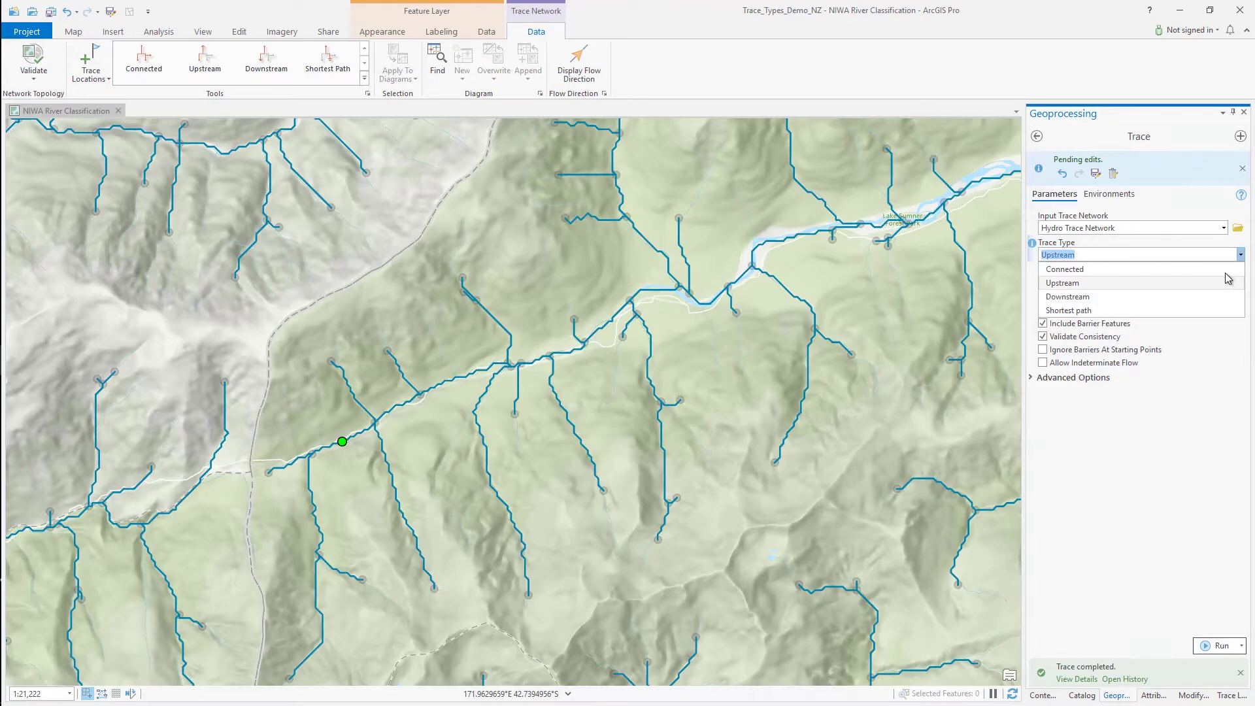
left_click(1218, 297)
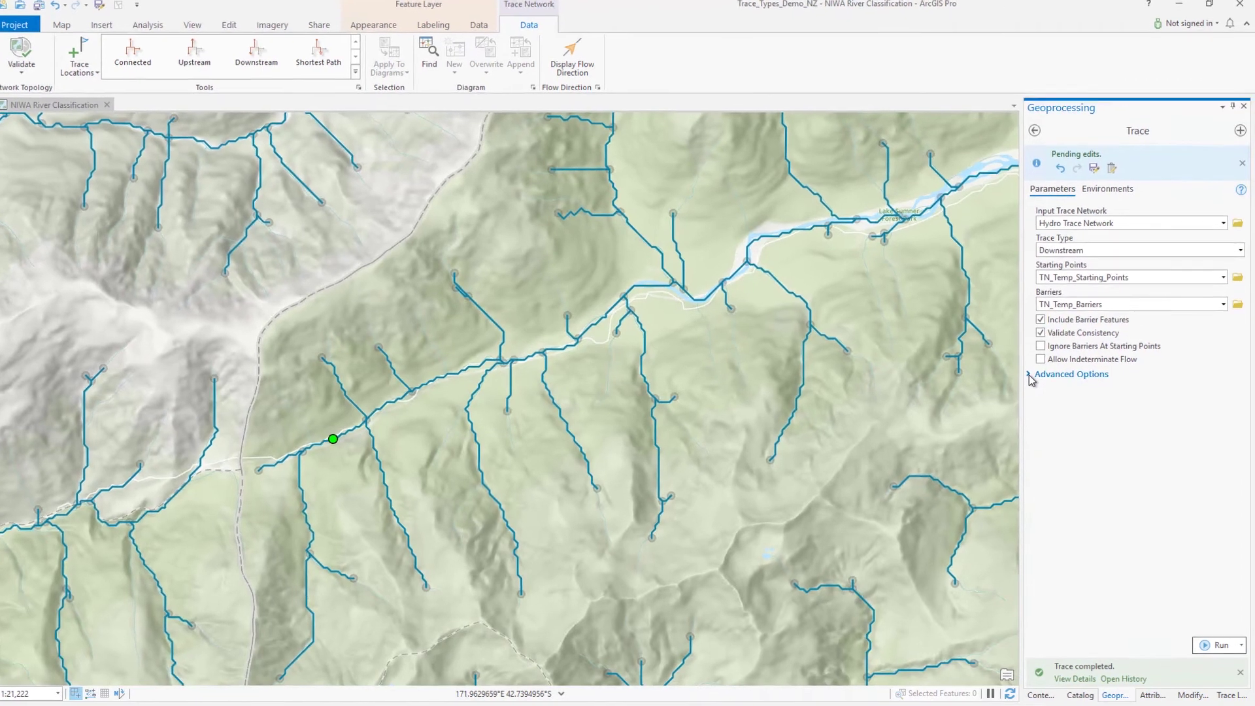
Add an Add function on the ElevationChange attribute to the Downstream trace, run it and show the full extent of the selected features
left_click(1033, 378)
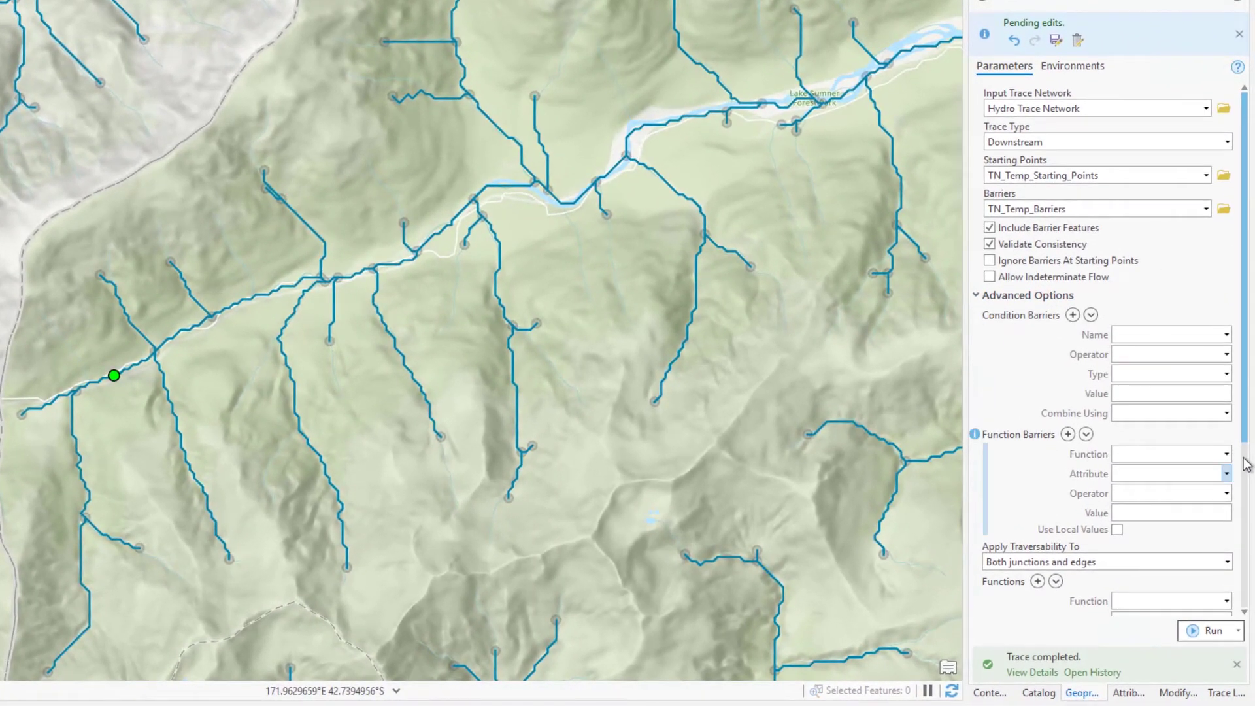
left_click_drag(1247, 449, 1249, 611)
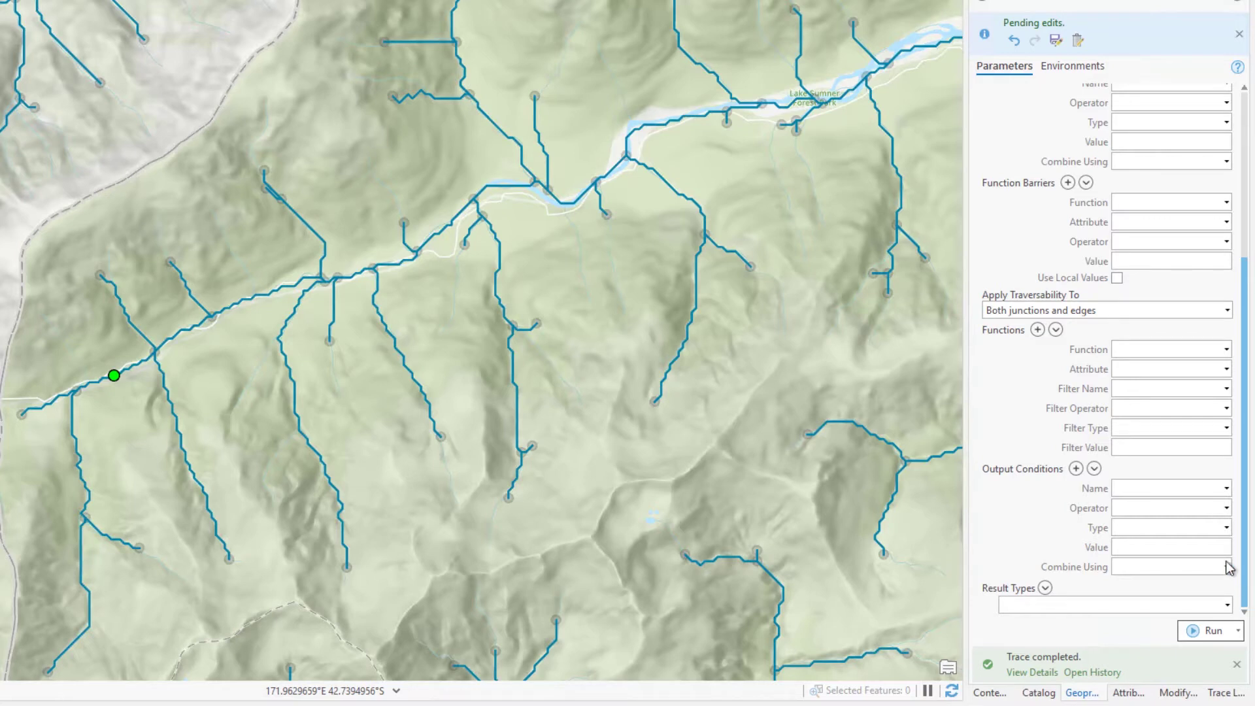
left_click(1203, 352)
left_click(1217, 366)
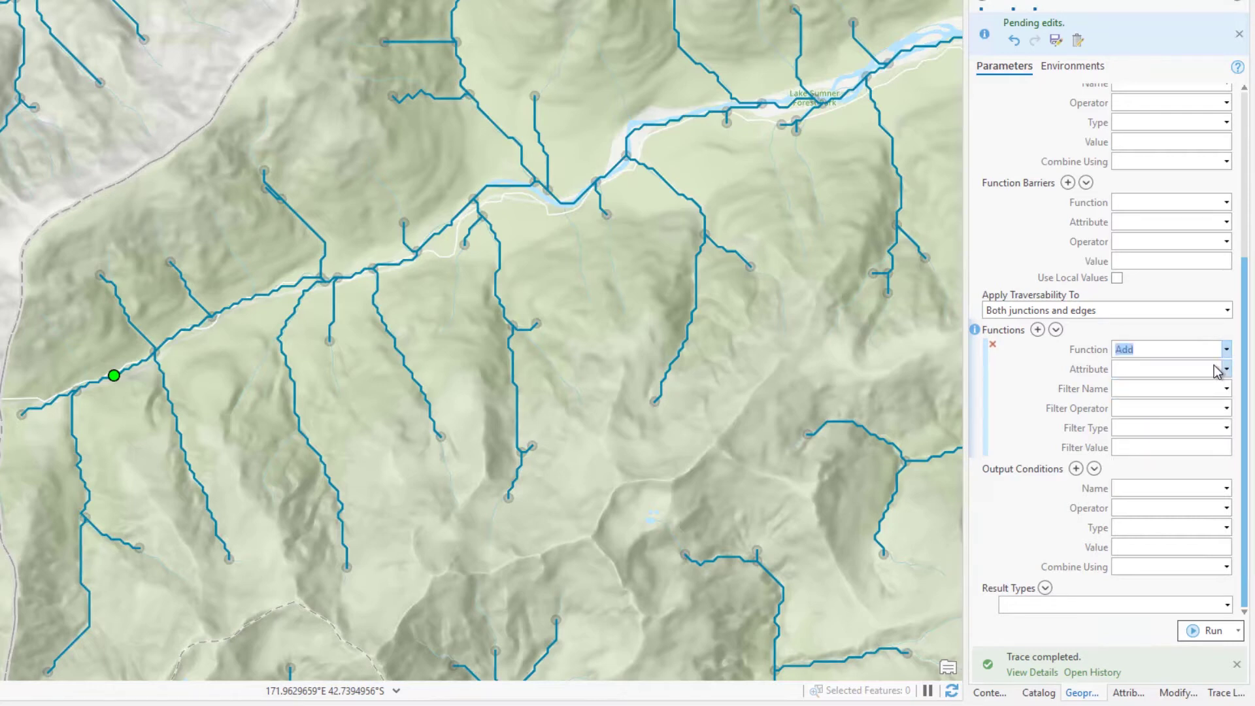
left_click(1226, 370)
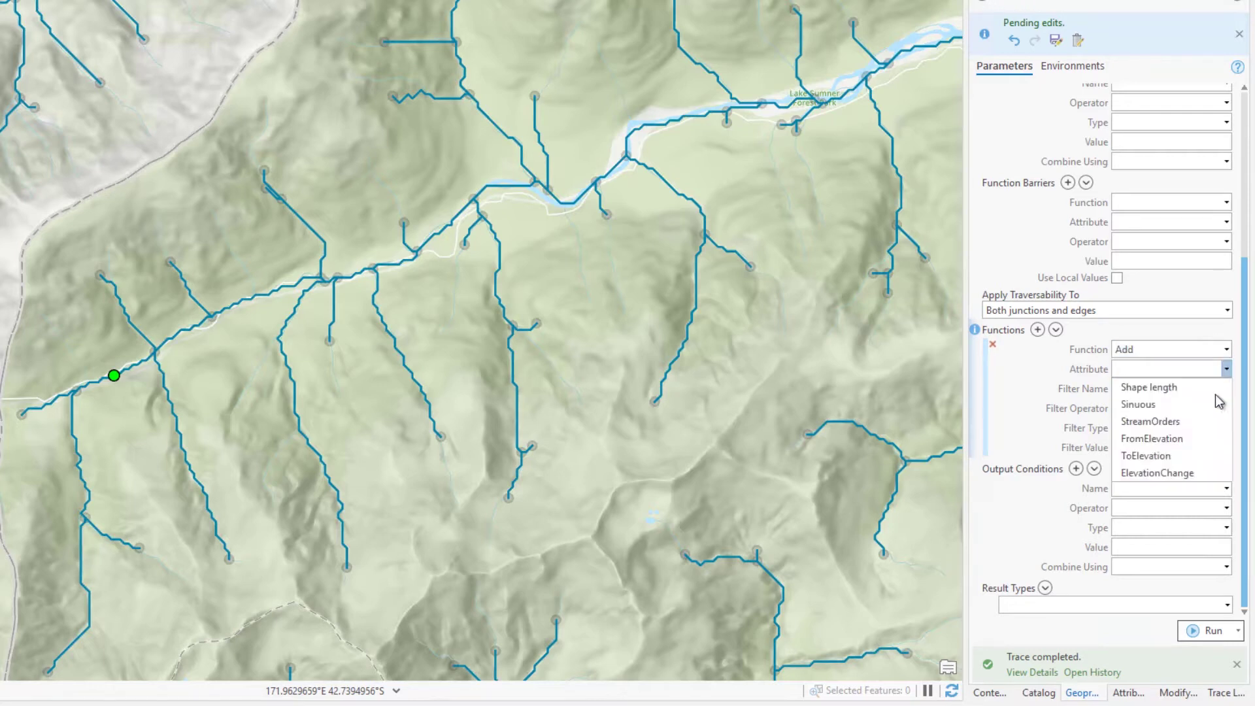
left_click(1190, 474)
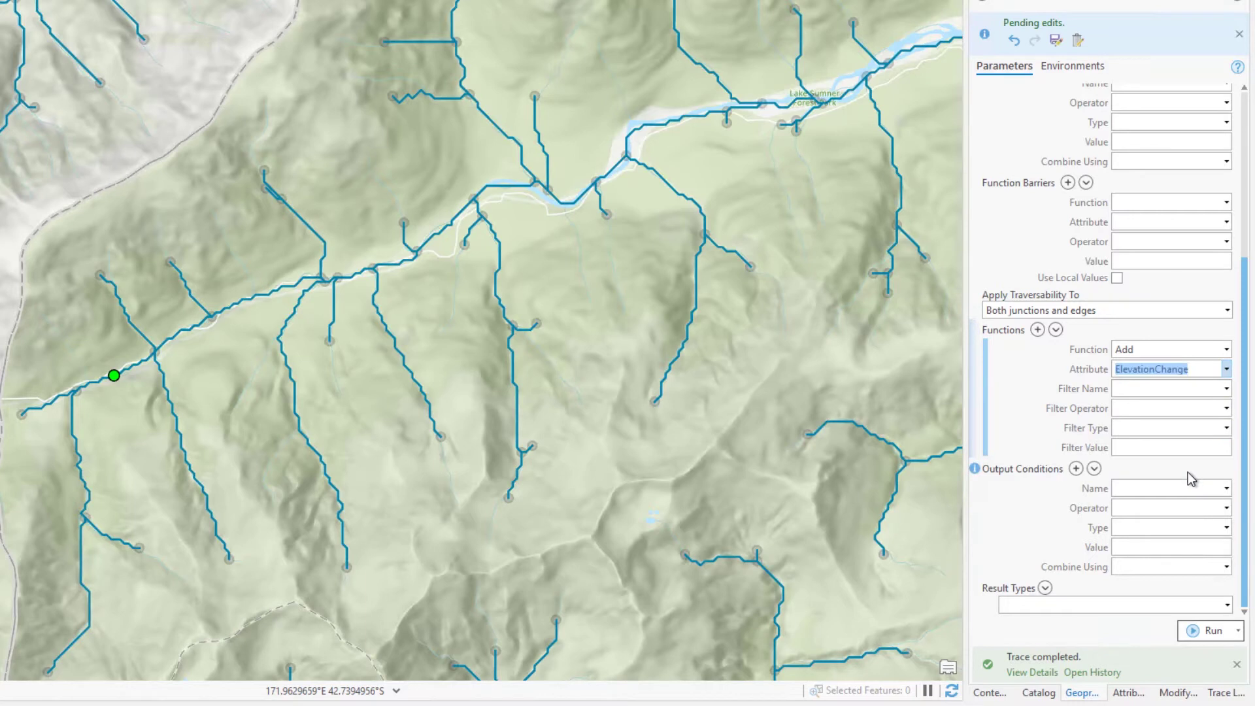
left_click(1200, 636)
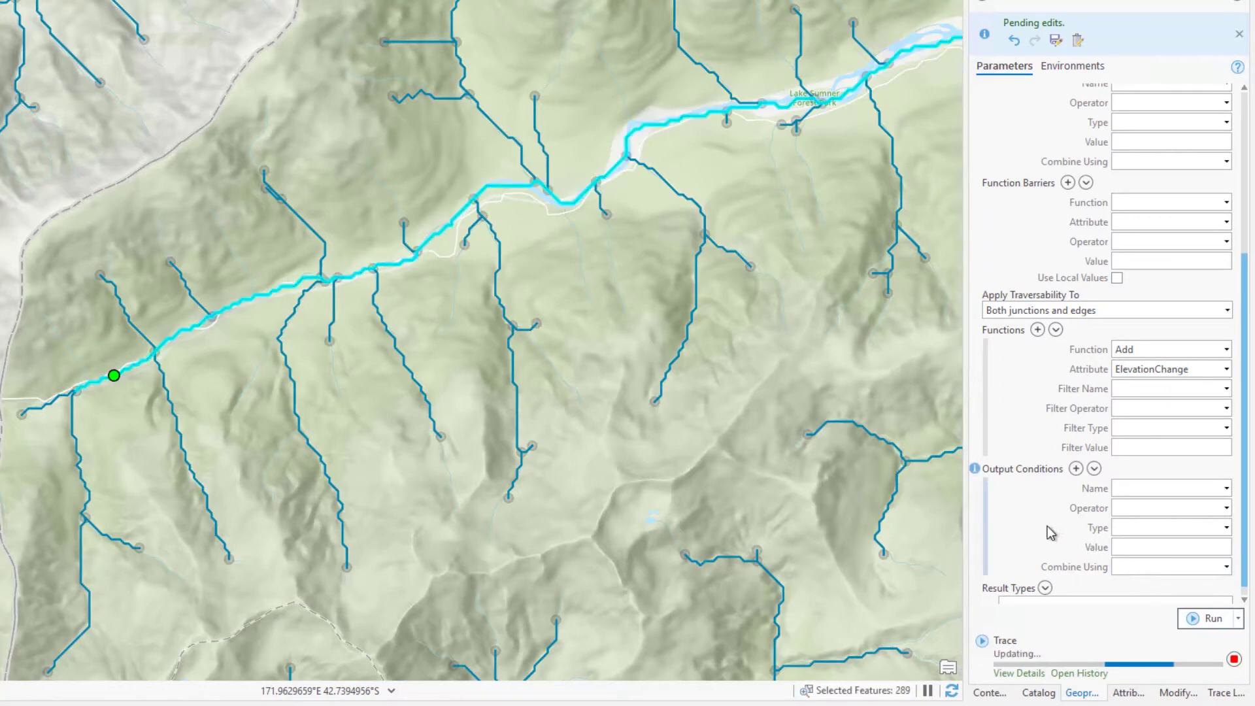
left_click(891, 692)
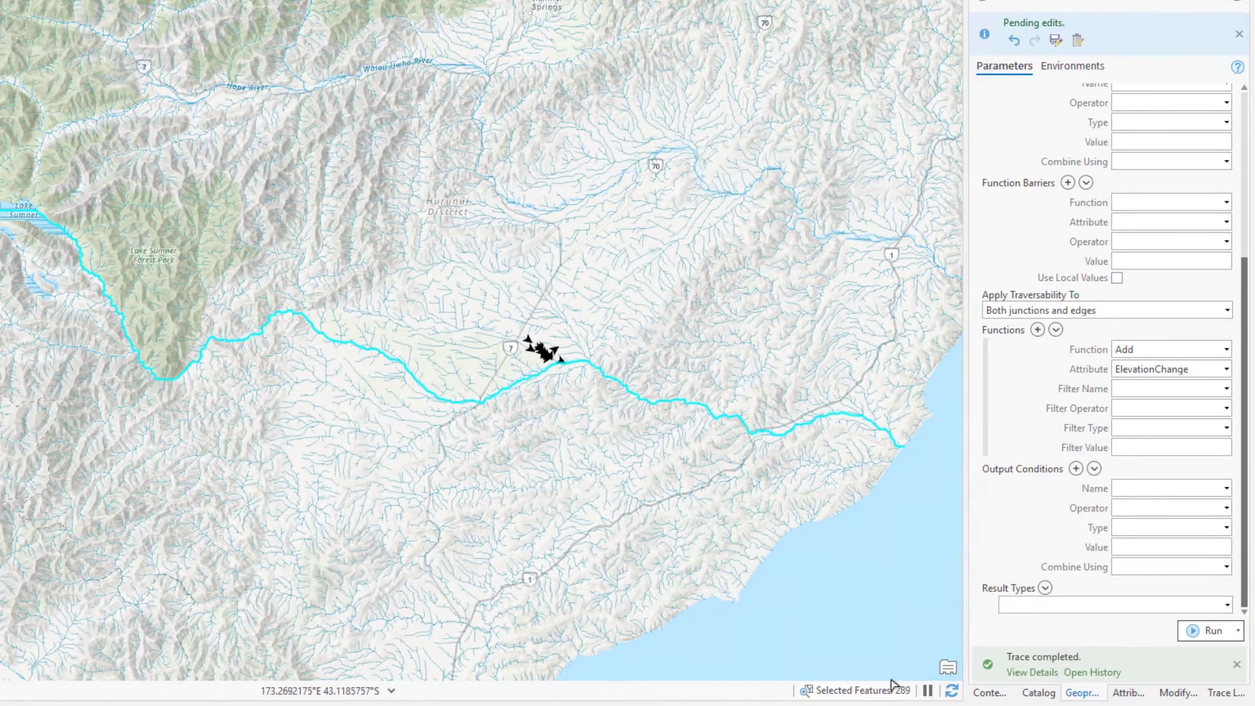
Open the Downstream trace's details and examine the ElevationChange function result in its messages
left_click(1010, 672)
left_click_drag(644, 189, 680, 656)
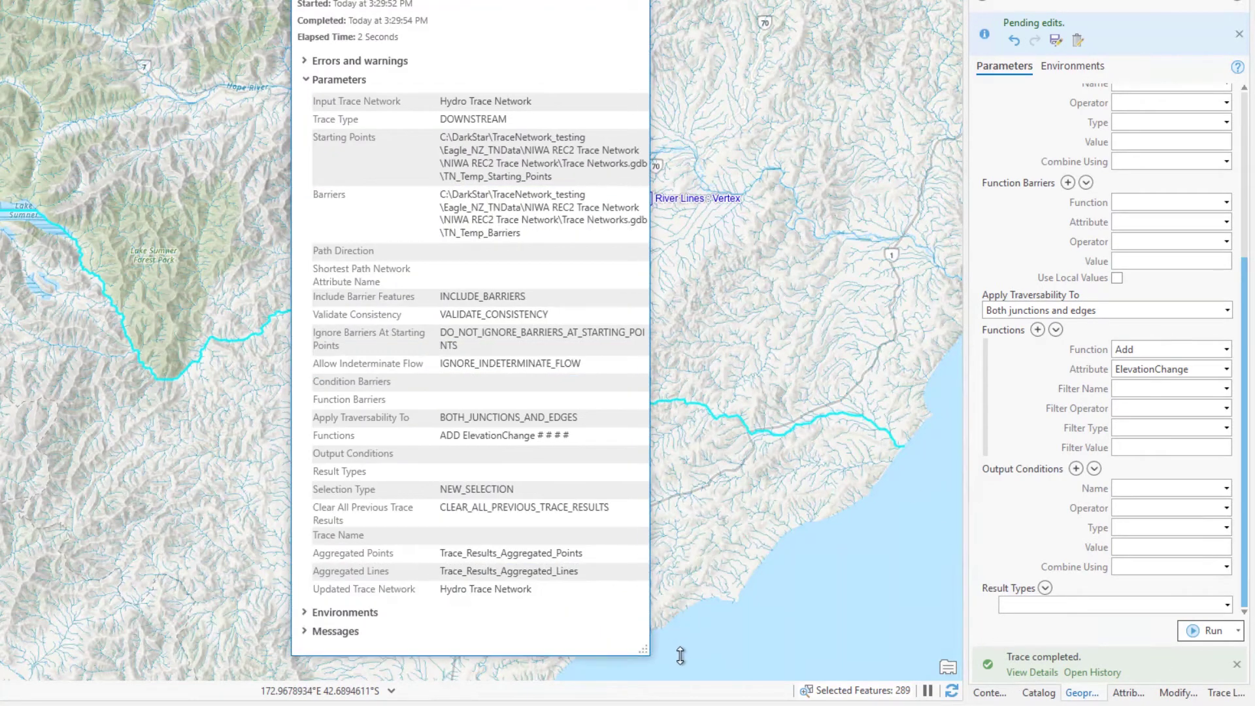
left_click(314, 631)
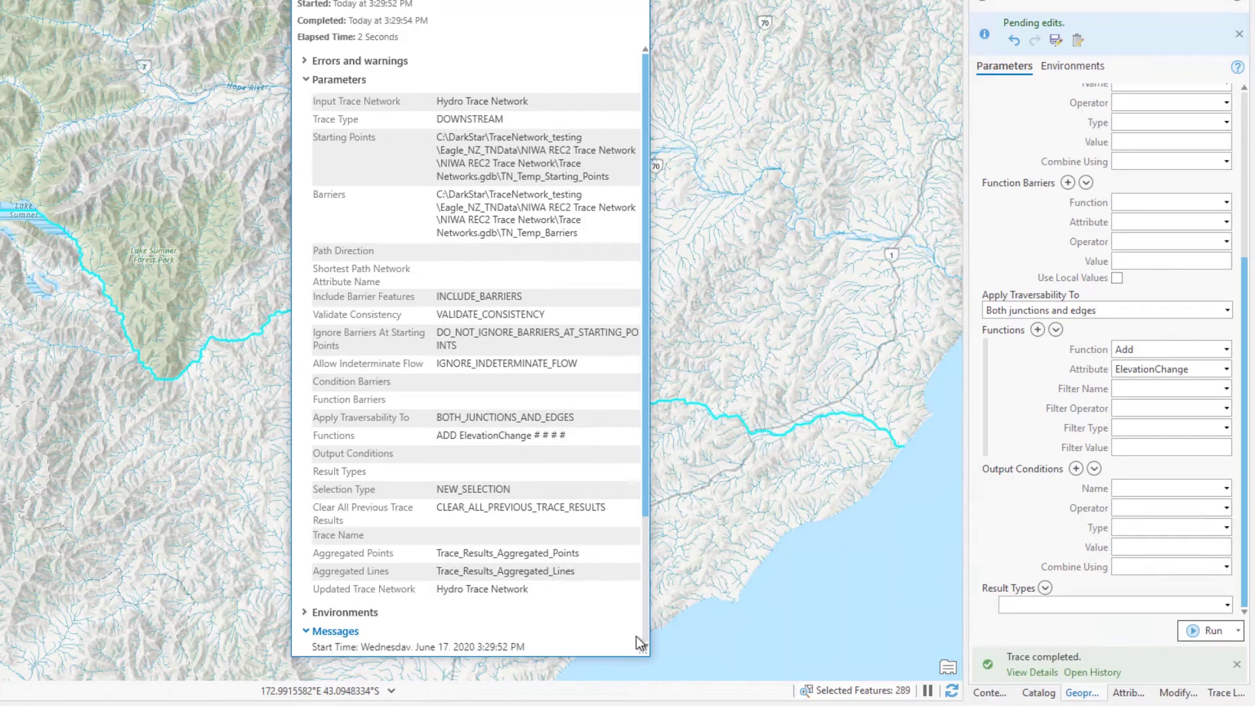
scroll(644, 642, "down", 3)
left_click_drag(608, 501, 325, 492)
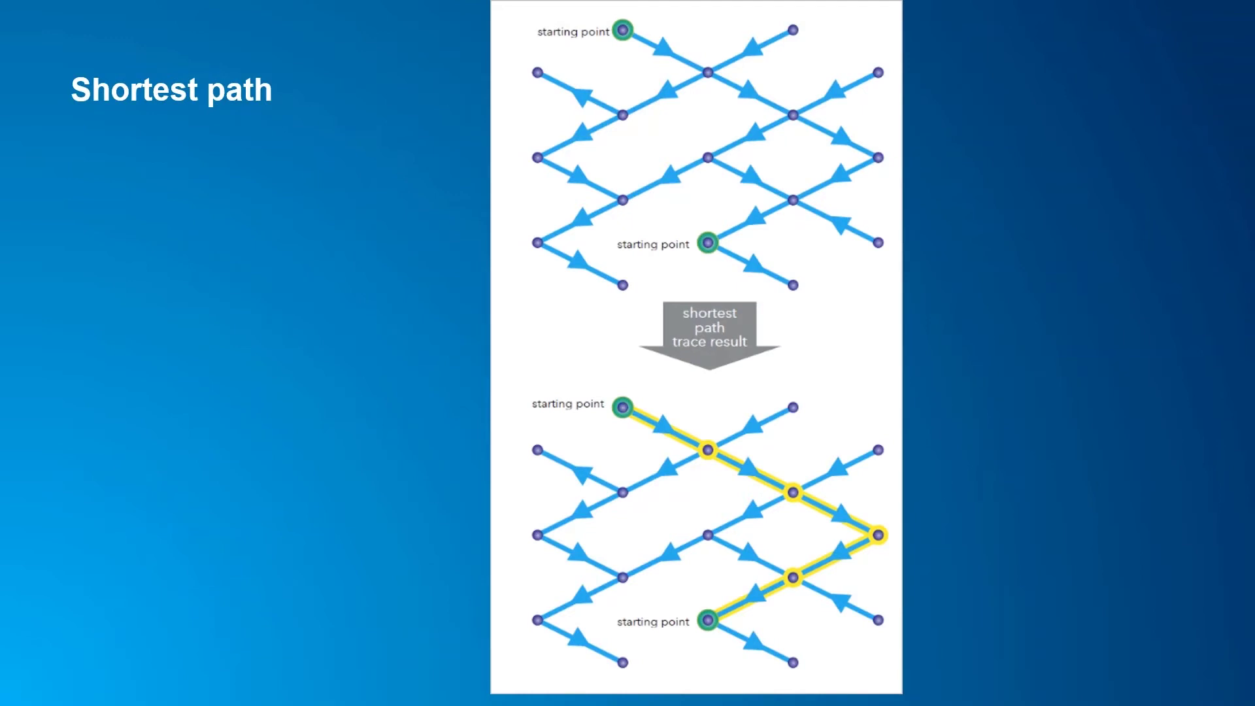
key("Right")
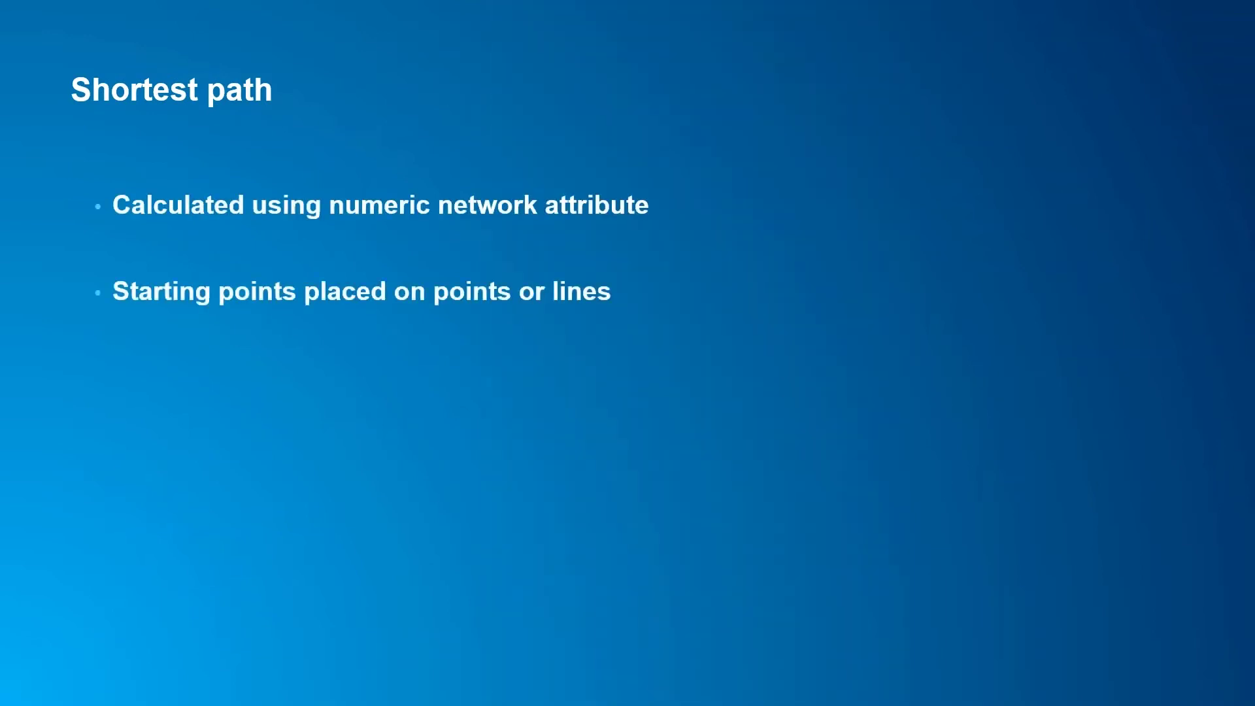
key("Right")
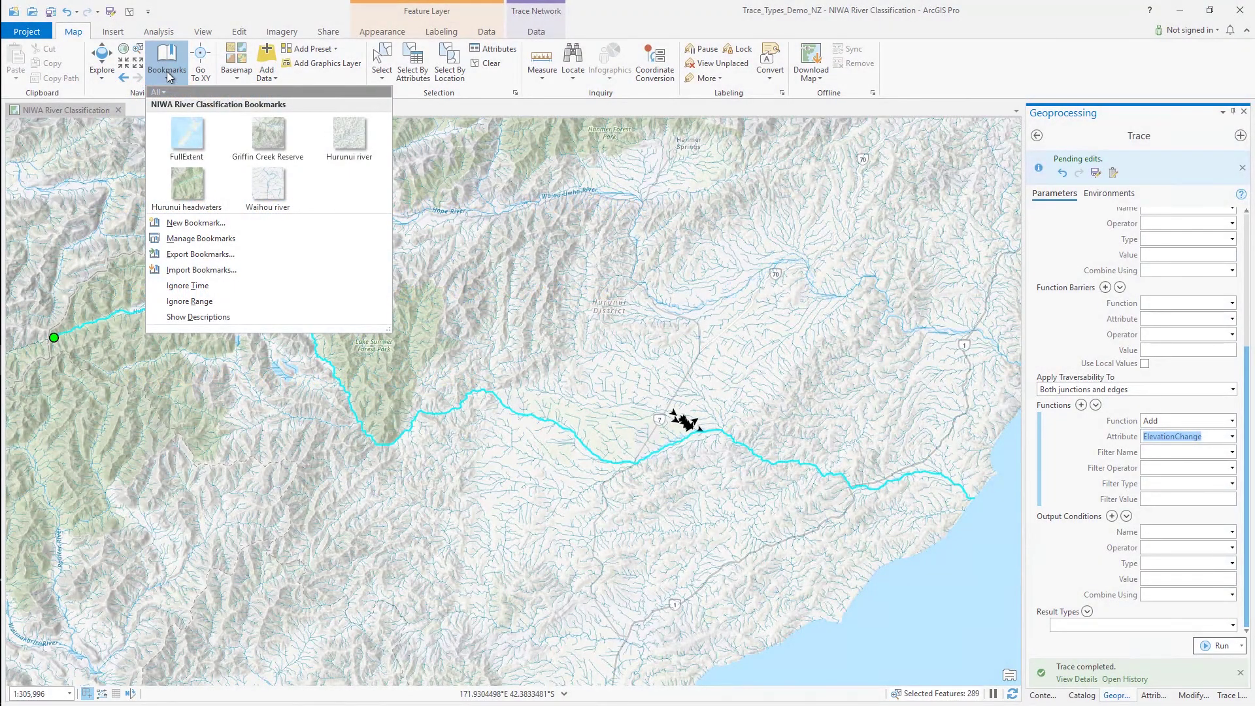
Go to the Waihou river bookmark and place trace starting points on the river lines near Wilson Rd and southwest of Wharepoa
left_click(267, 185)
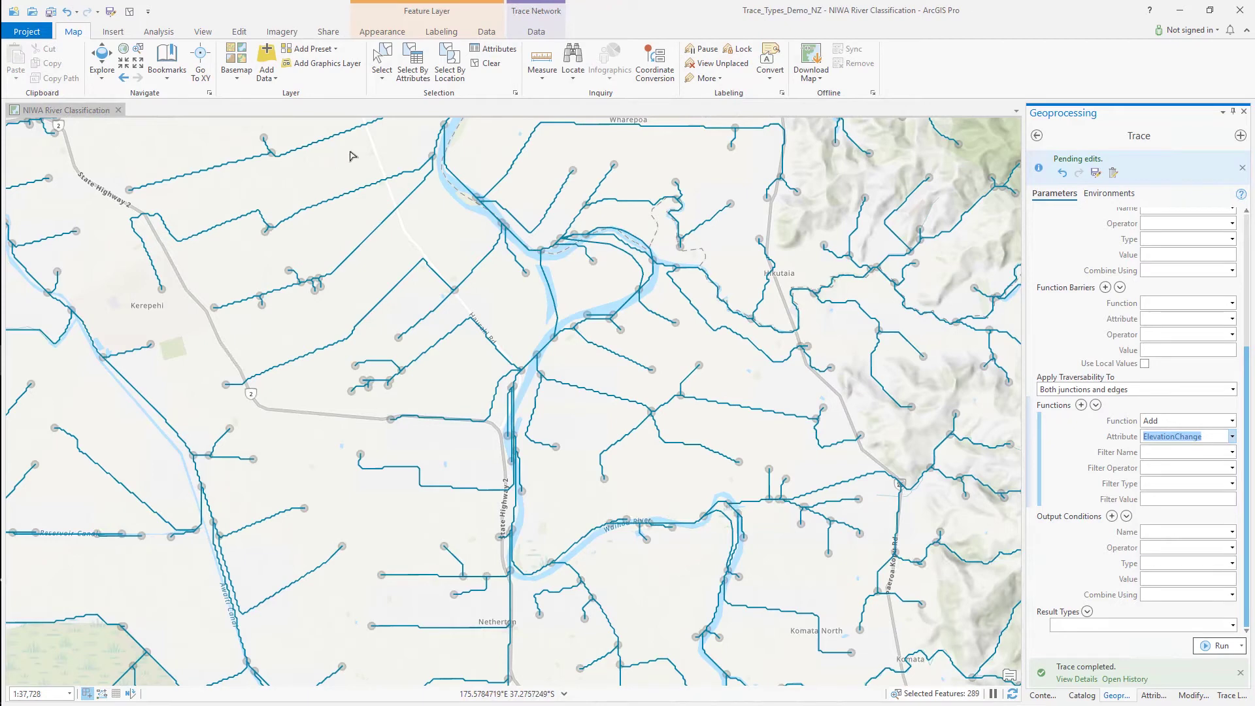
left_click(536, 32)
left_click(91, 59)
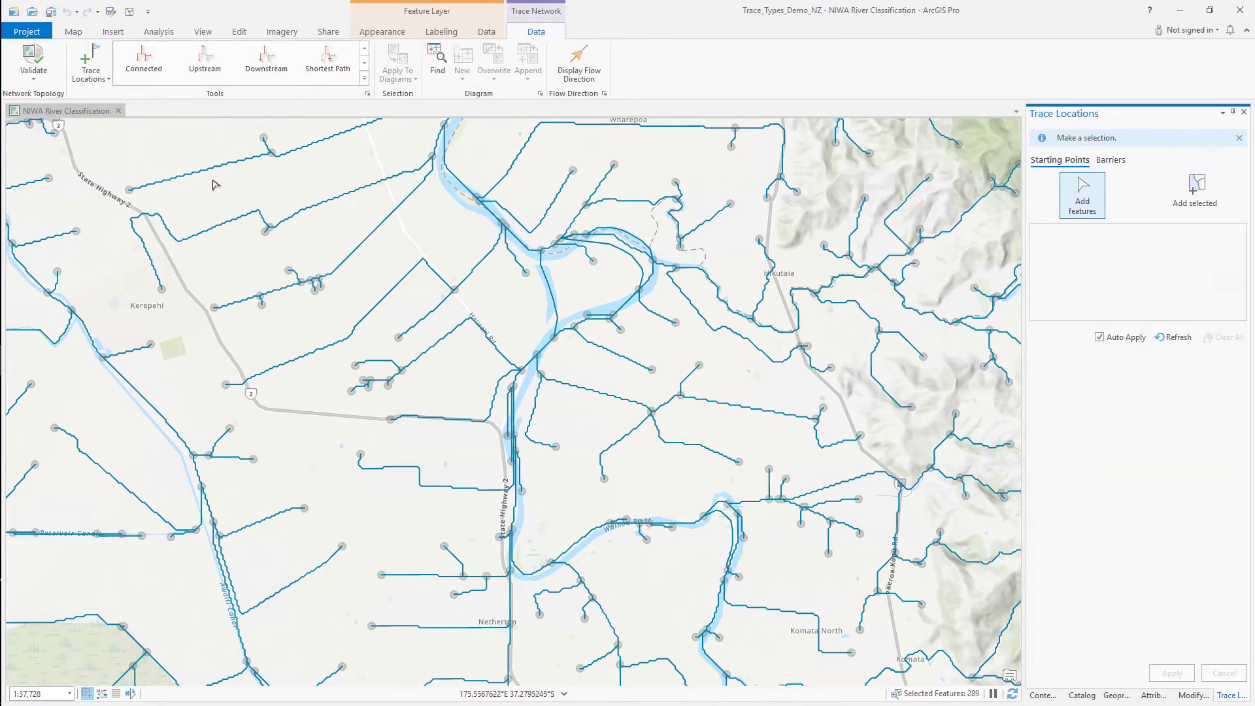
scroll(394, 196, "down", 2)
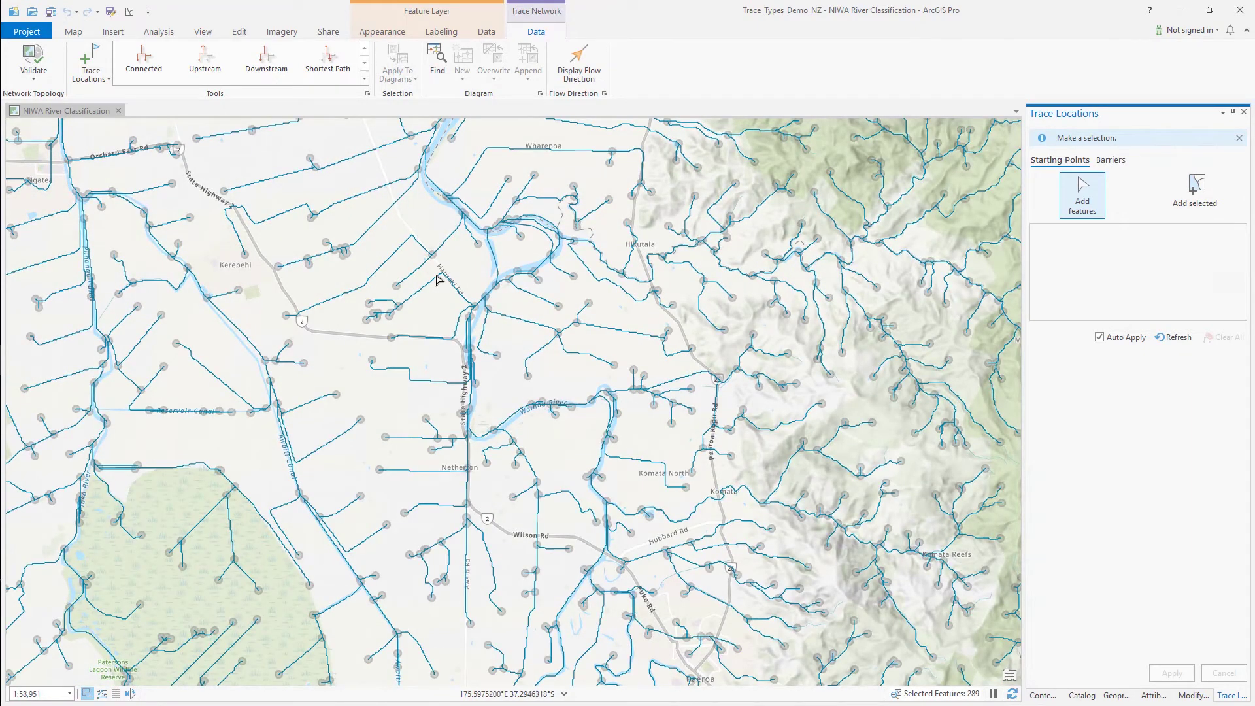
left_click(599, 560)
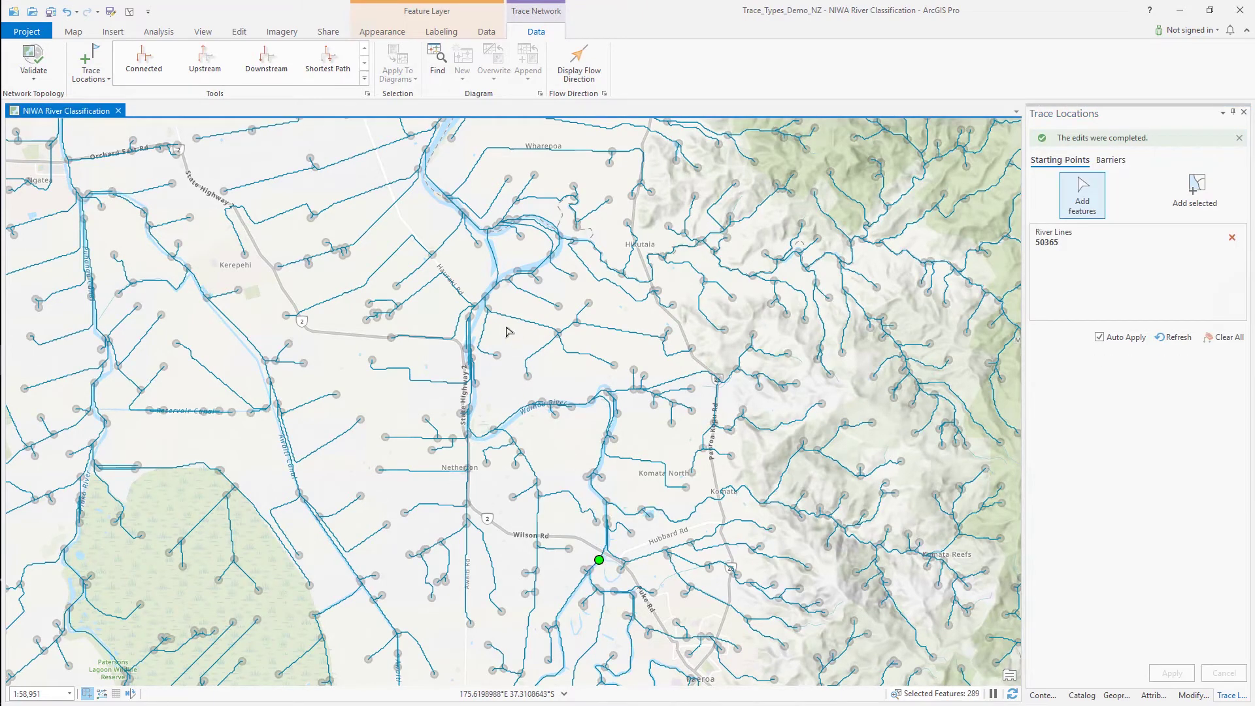
left_click(432, 182)
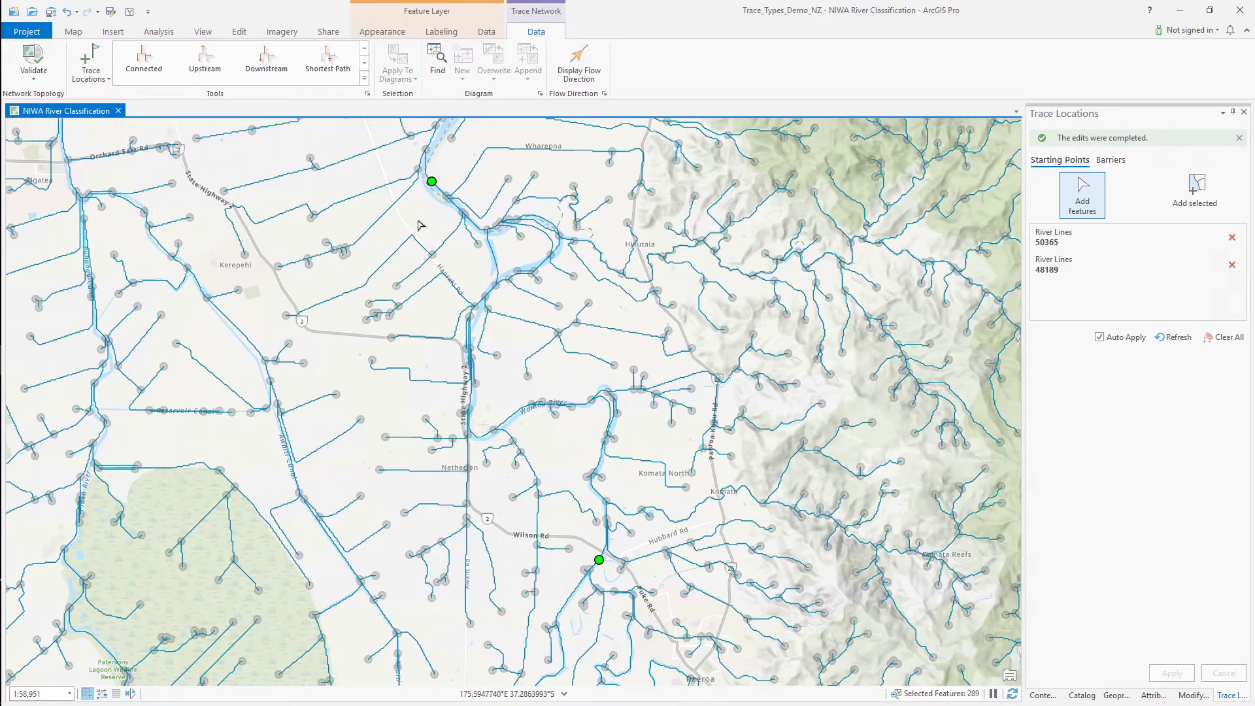
Set up a Shortest path trace with Downstream path as the path direction and Shape length as the network attribute
left_click(332, 73)
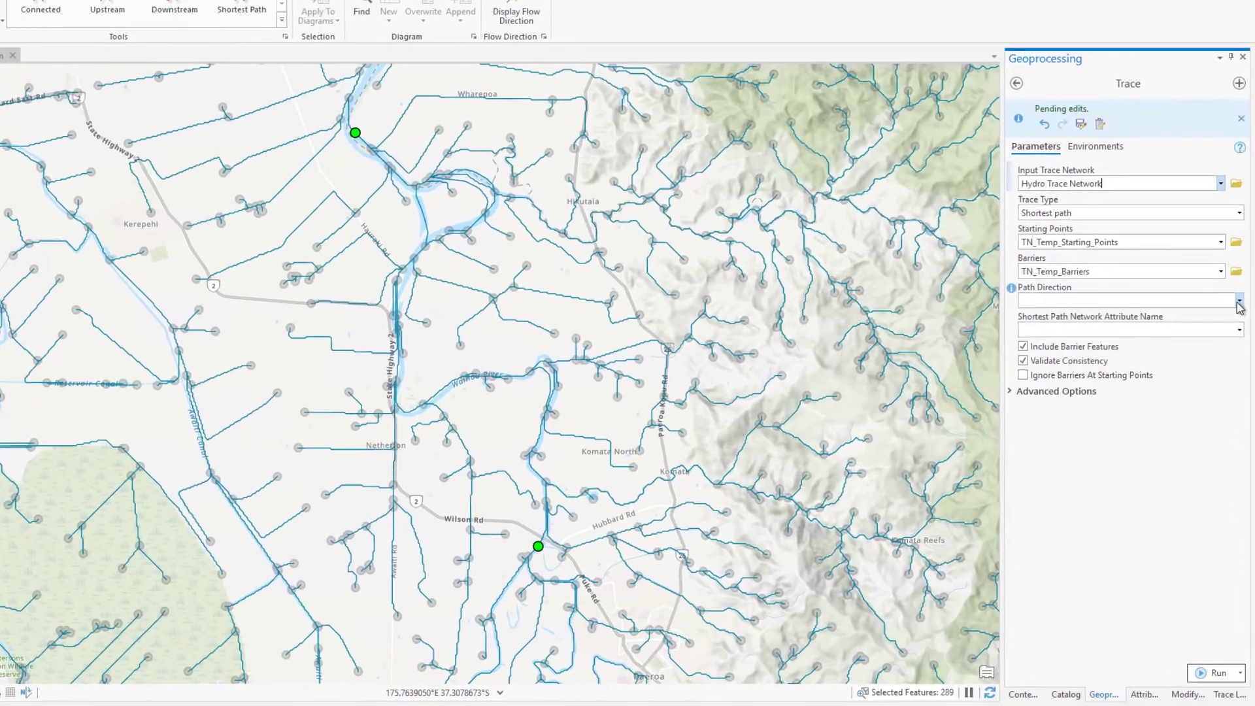
left_click(1240, 303)
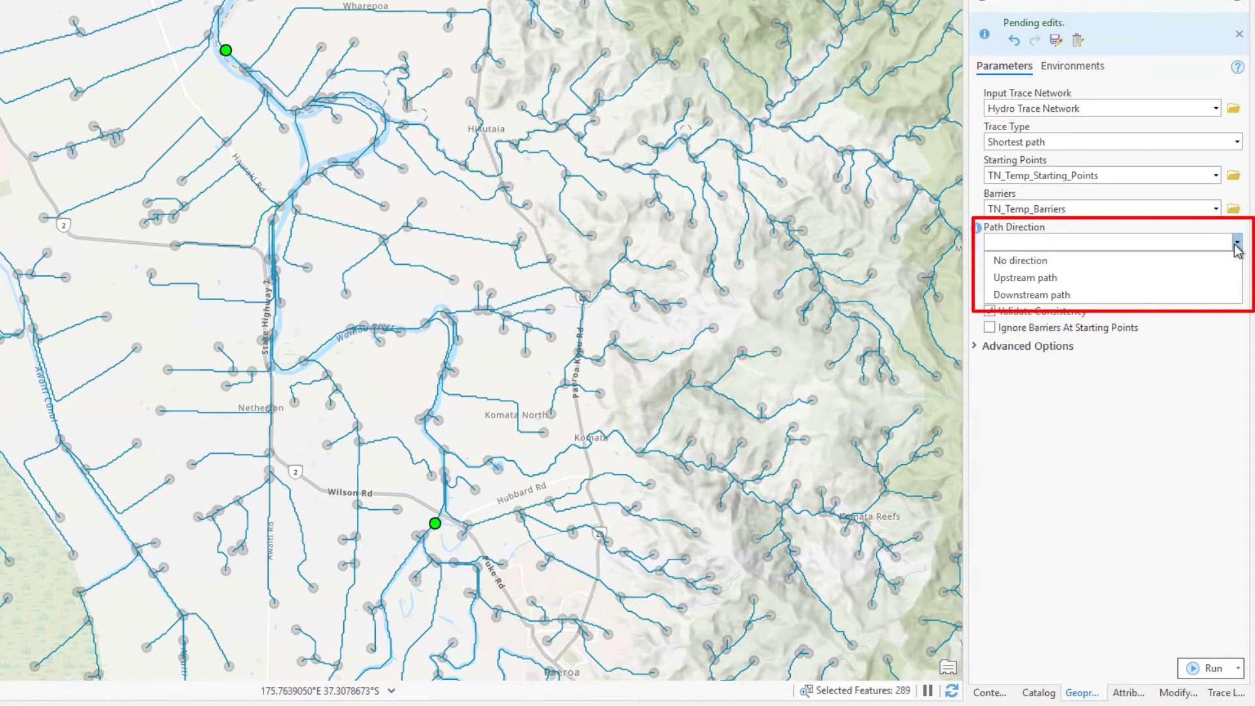
left_click(1230, 297)
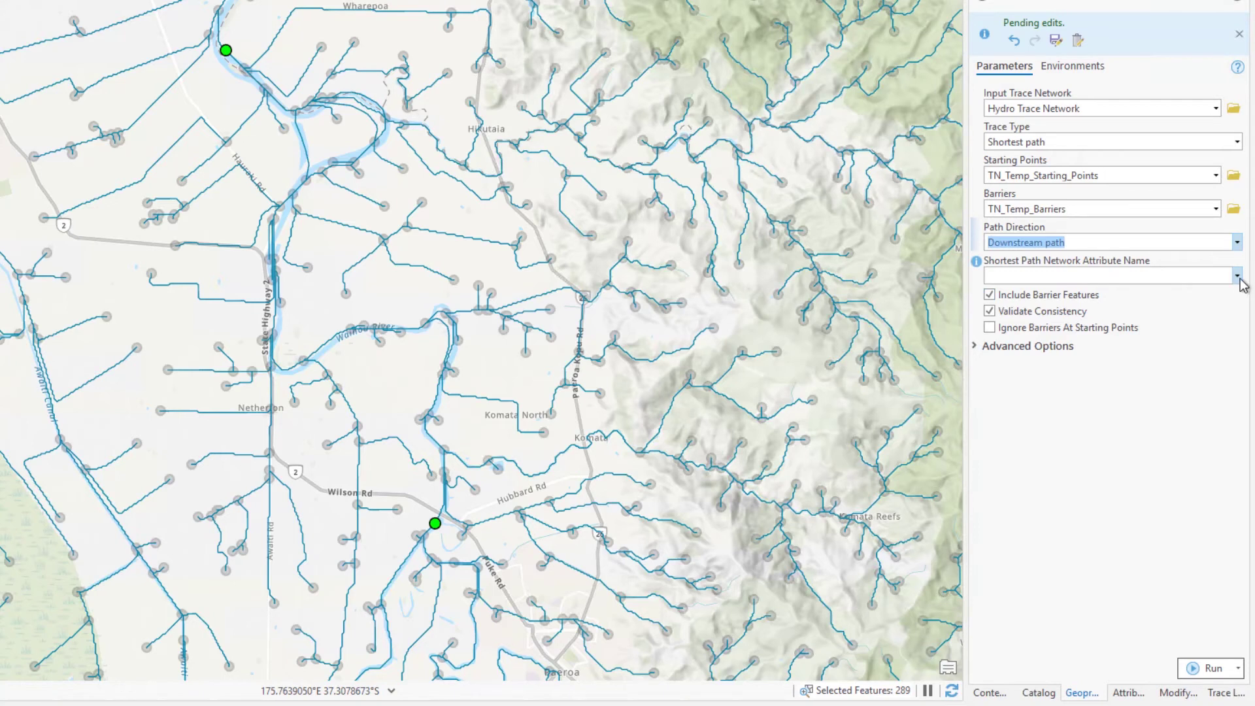
left_click(1237, 277)
left_click(1234, 294)
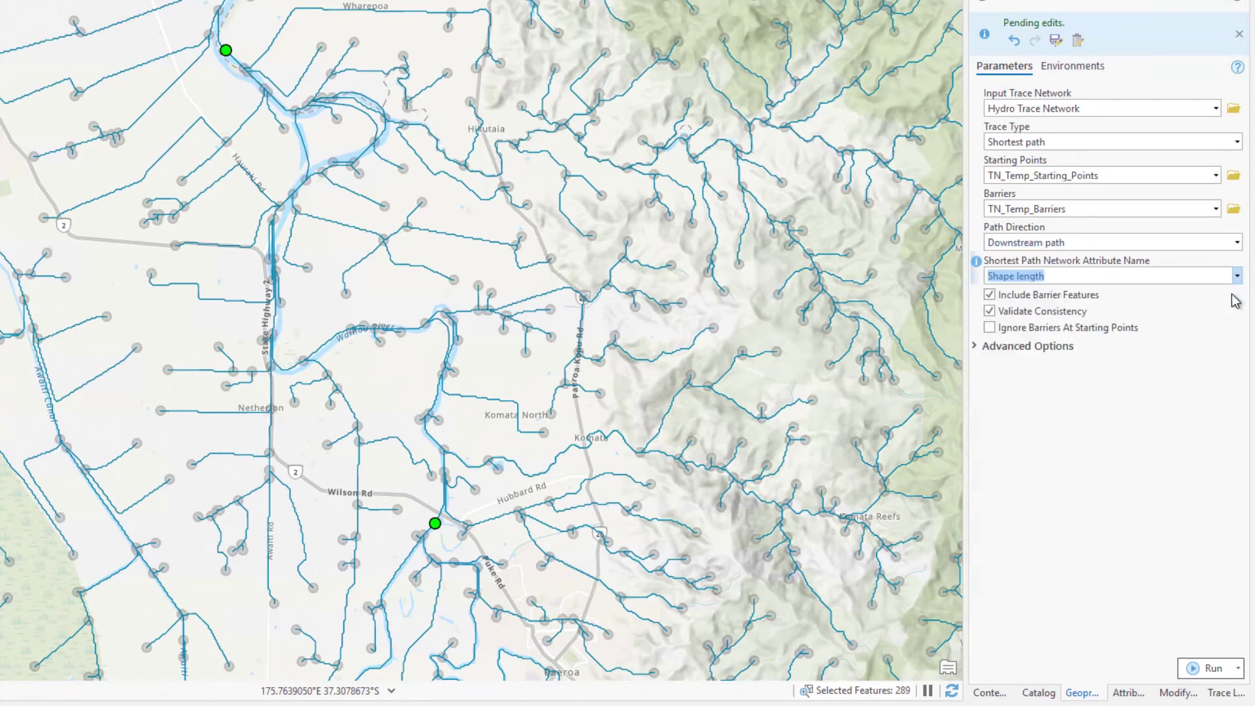
Add an Add function on the Shape length attribute to the Shortest path trace and run it
left_click(1010, 346)
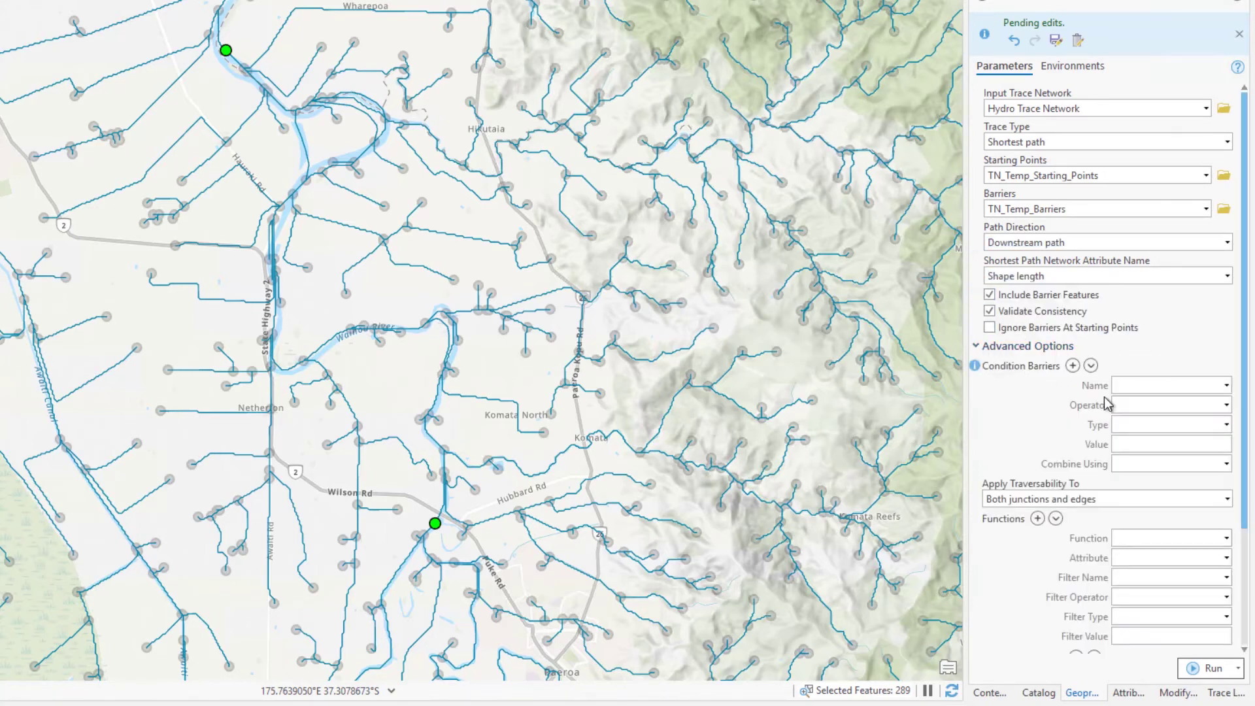
scroll(1245, 418, "down", 5)
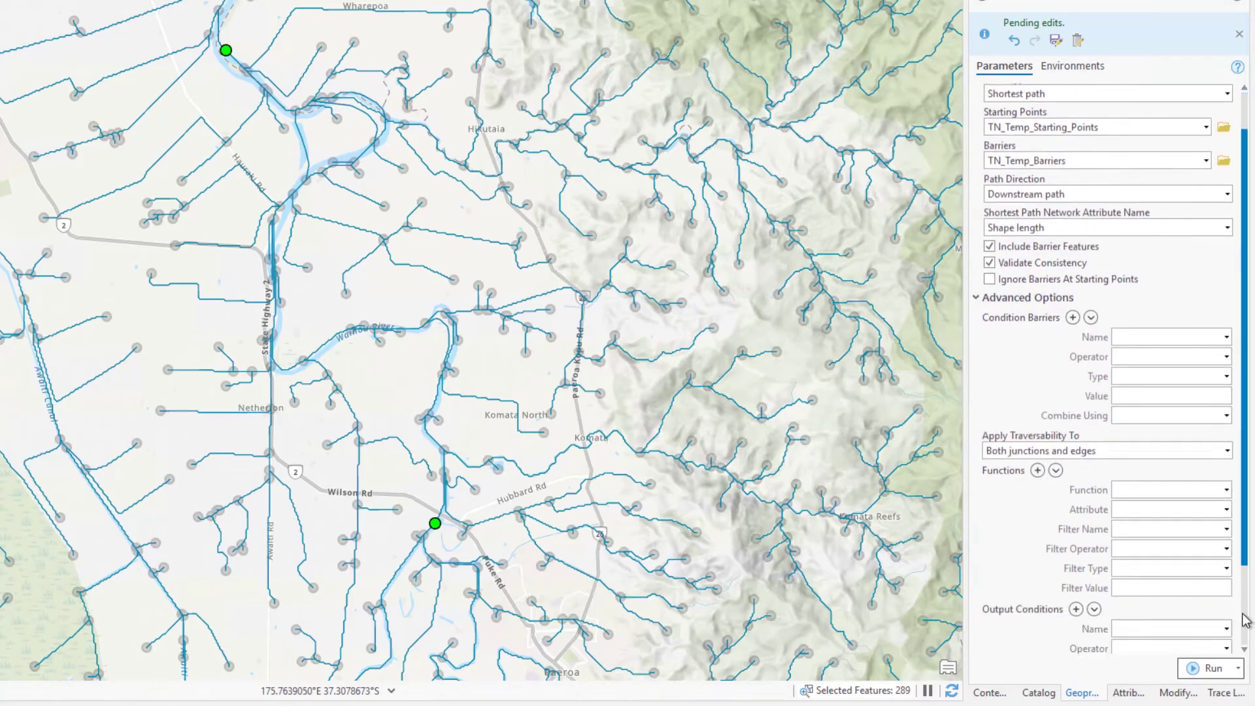
left_click(1226, 387)
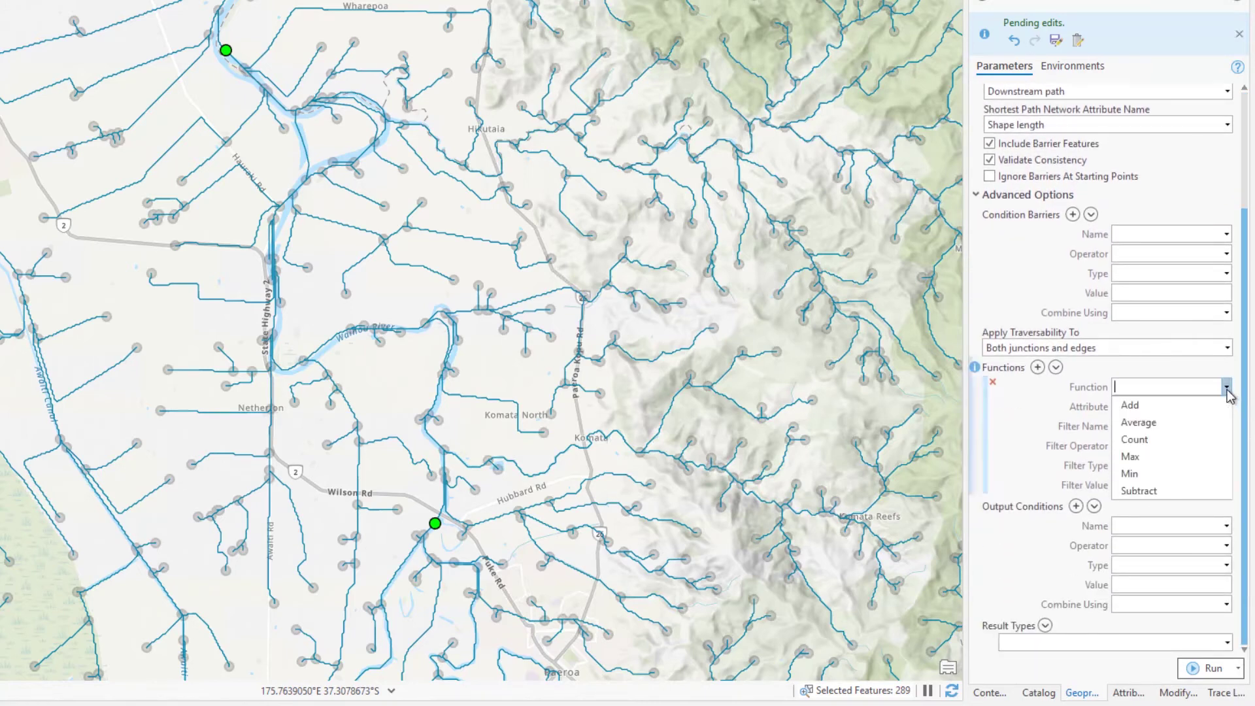
left_click(1226, 407)
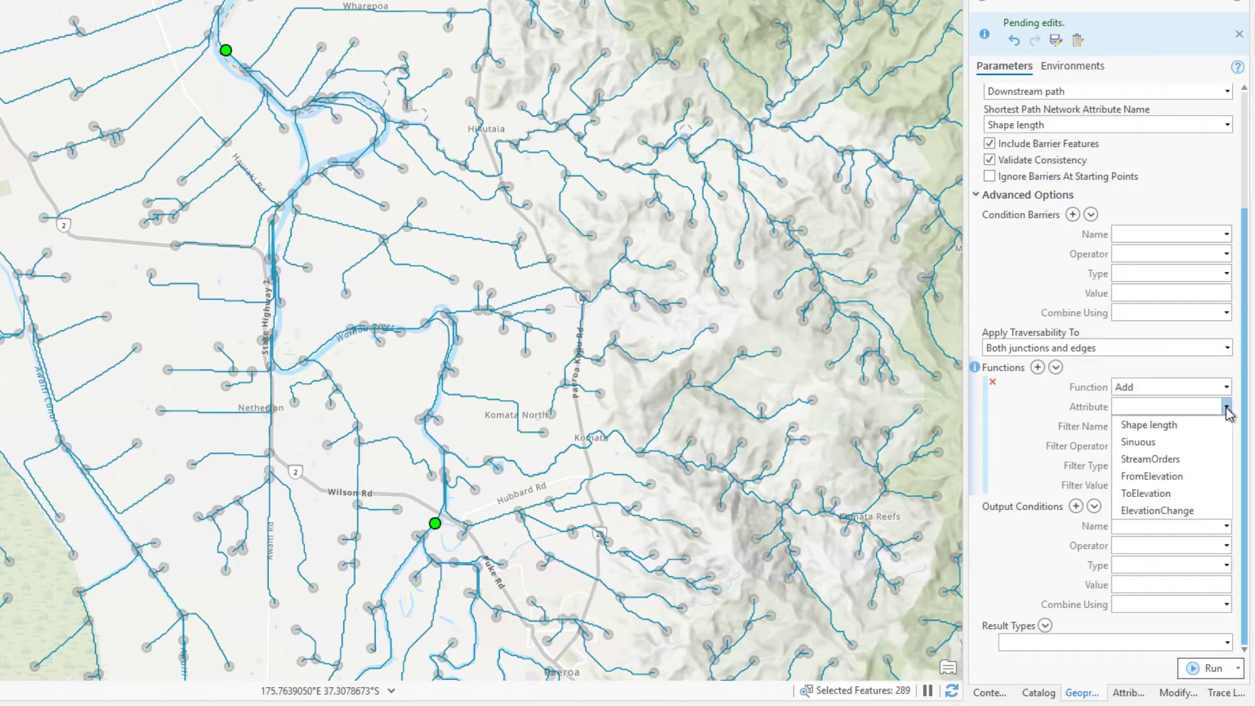
left_click(1211, 427)
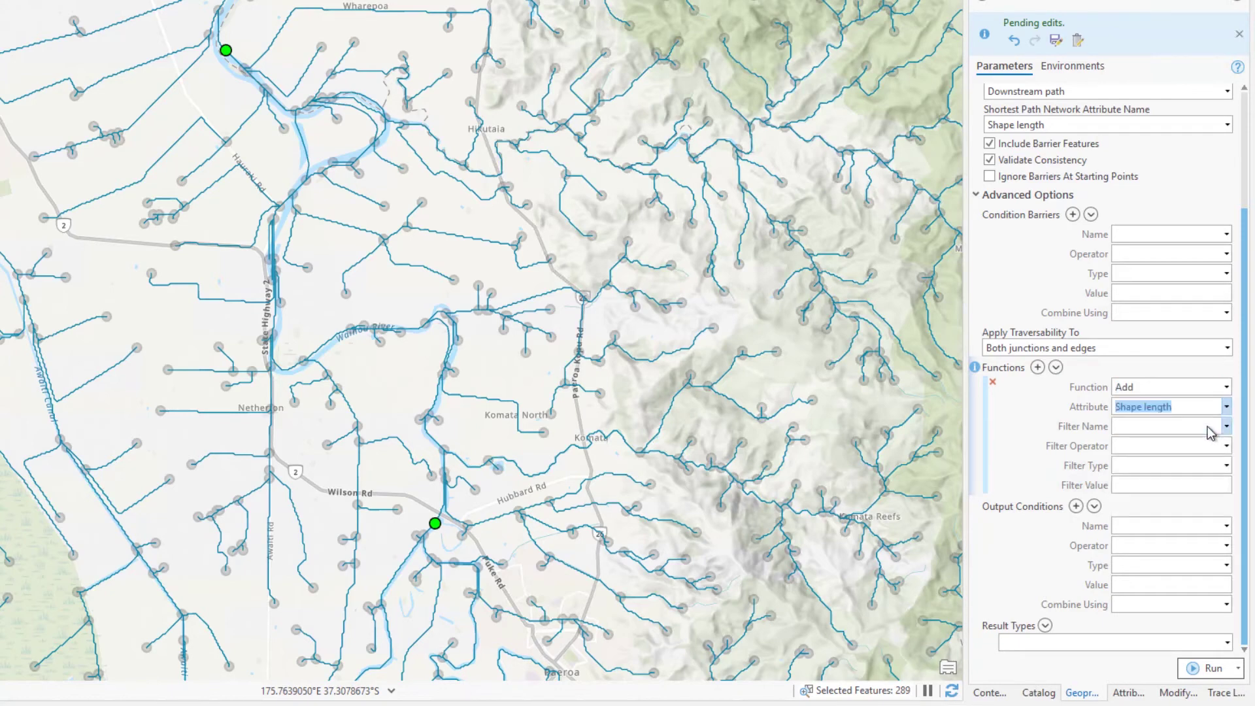
left_click(1207, 669)
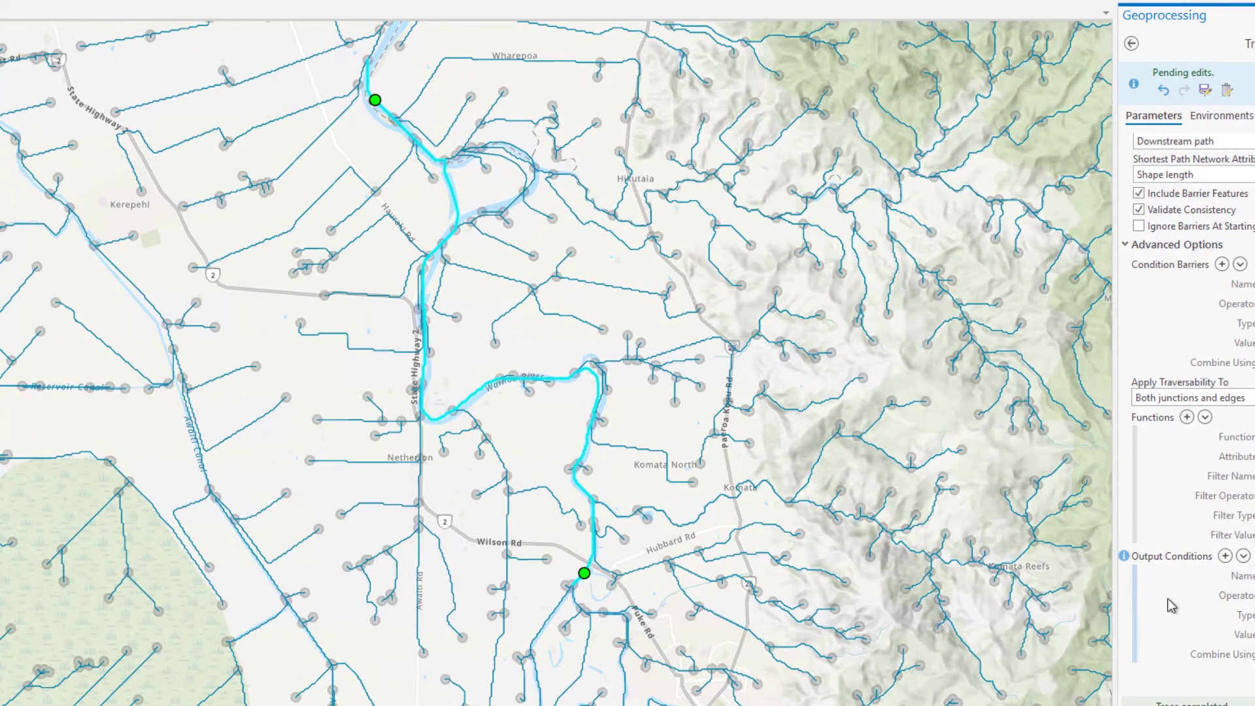
Inspect the traced shortest path along the Waihou River, including the cut-off beside the large bend near Captain Cook Rd
scroll(590, 399, "up", 5)
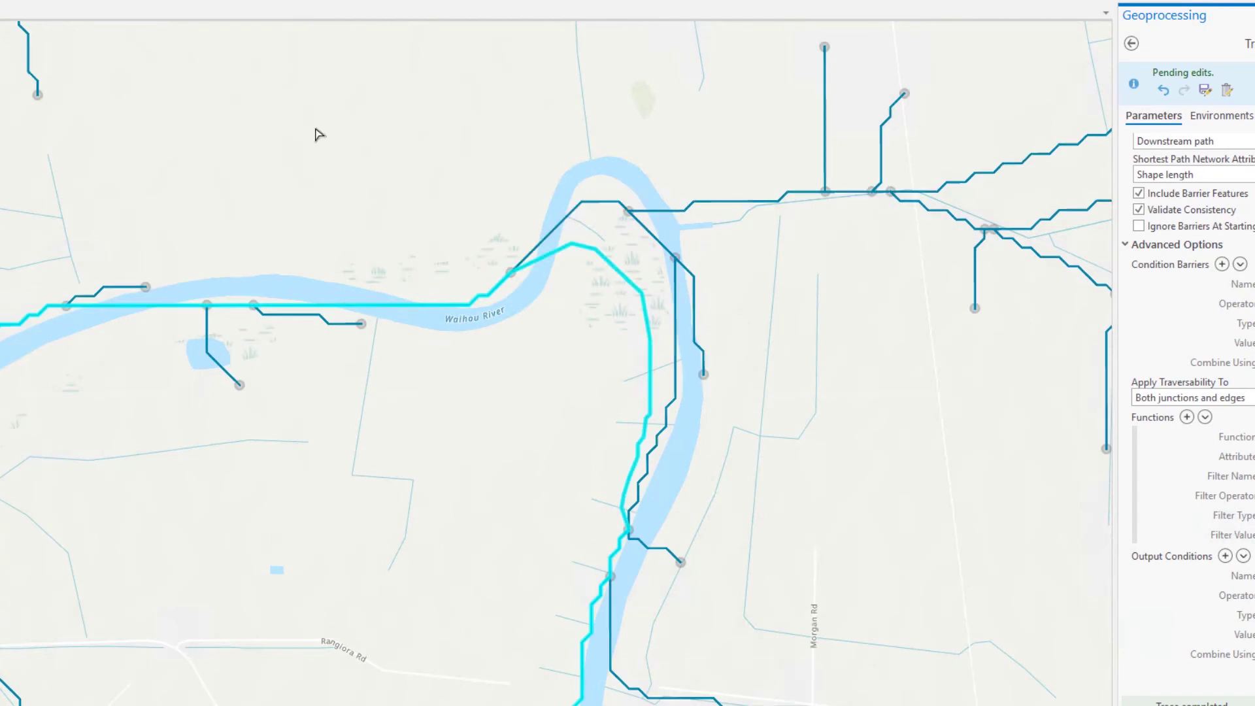
left_click_drag(606, 441, 829, 566)
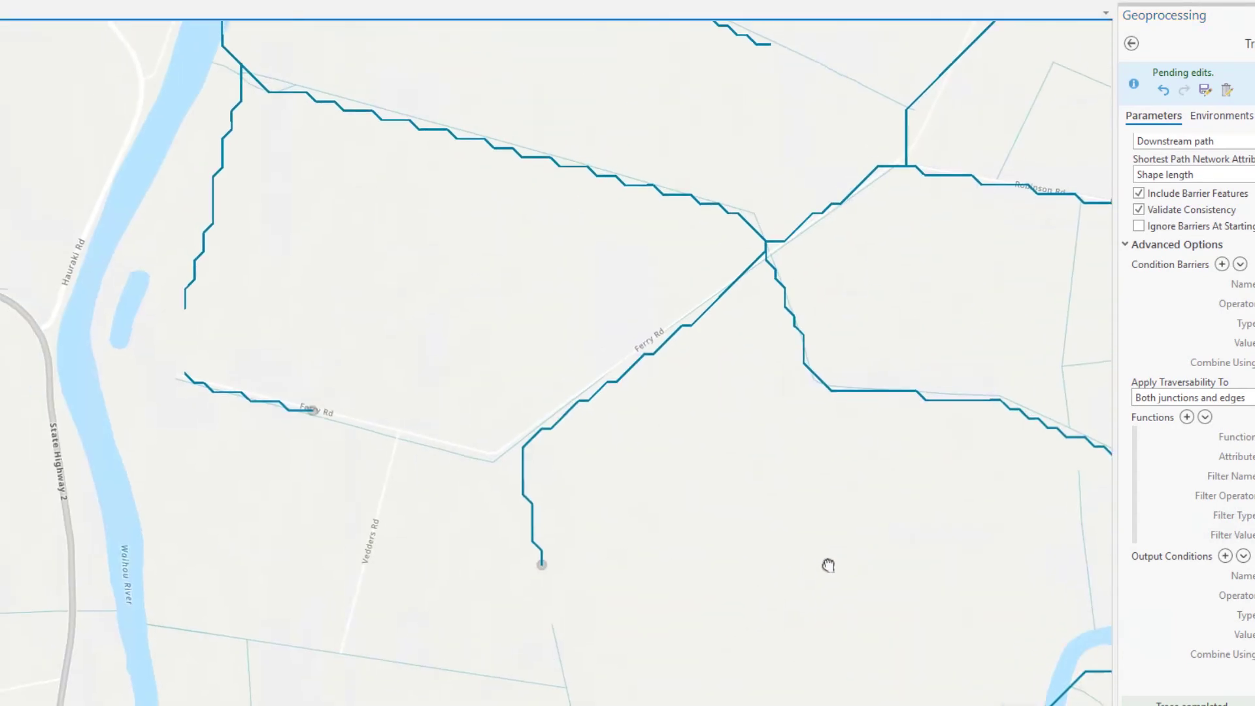
mouse_move(342, 166)
left_mouse_down()
mouse_move(530, 512)
mouse_move(602, 597)
left_mouse_up()
mouse_move(922, 108)
left_mouse_down()
mouse_move(888, 219)
mouse_move(727, 568)
mouse_move(776, 373)
mouse_move(794, 351)
left_mouse_up()
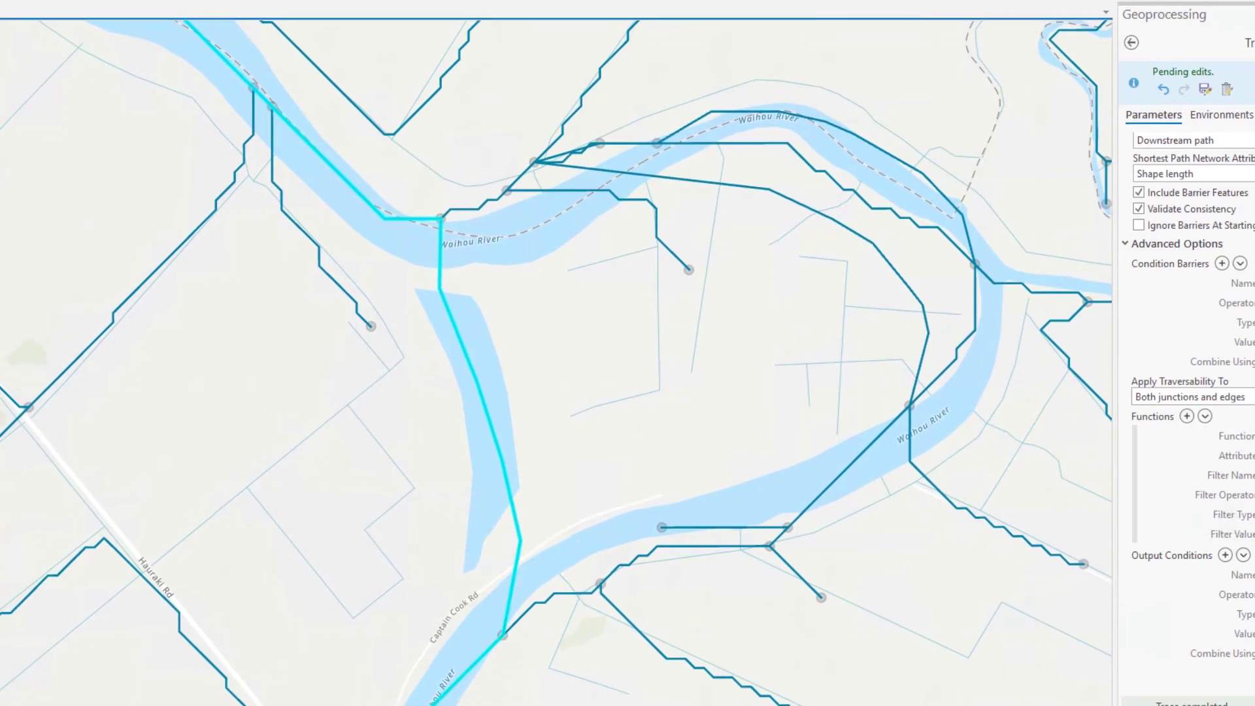
scroll(556, 353, "down", 5)
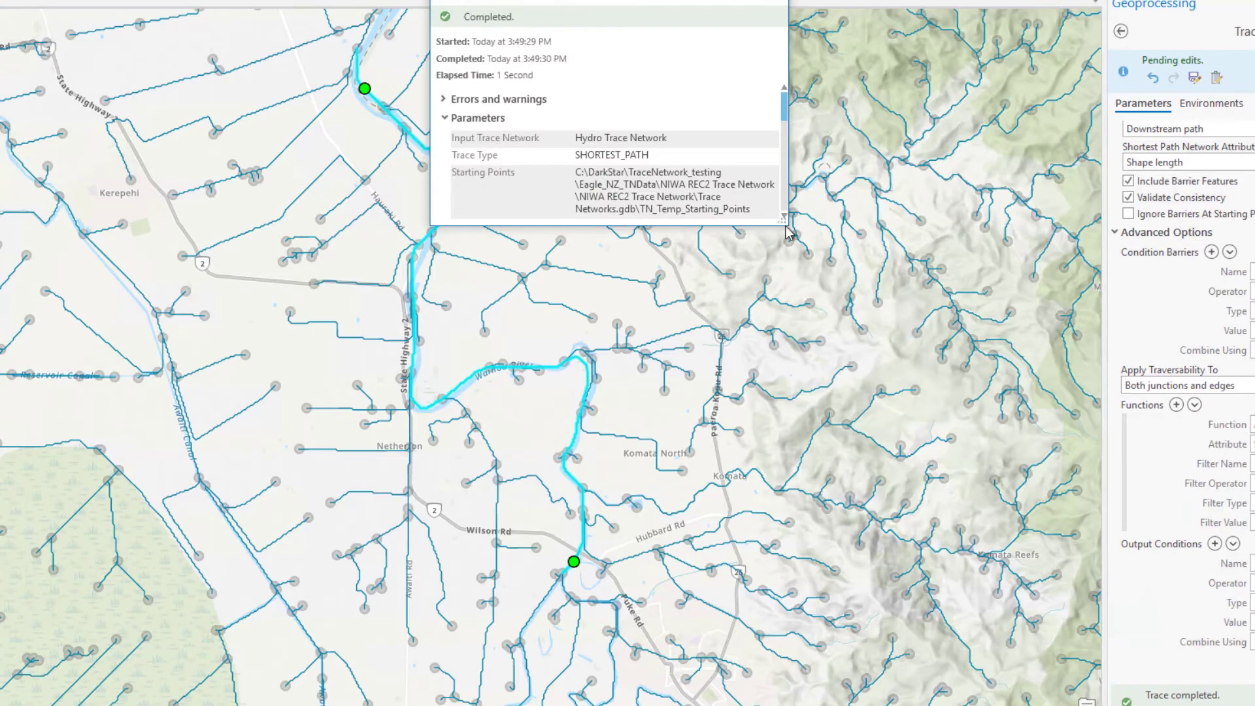
Enlarge the Shortest path trace's details, expand its messages and highlight the Shape length function result
mouse_move(784, 224)
left_mouse_down()
mouse_move(978, 570)
mouse_move(1058, 649)
left_mouse_up()
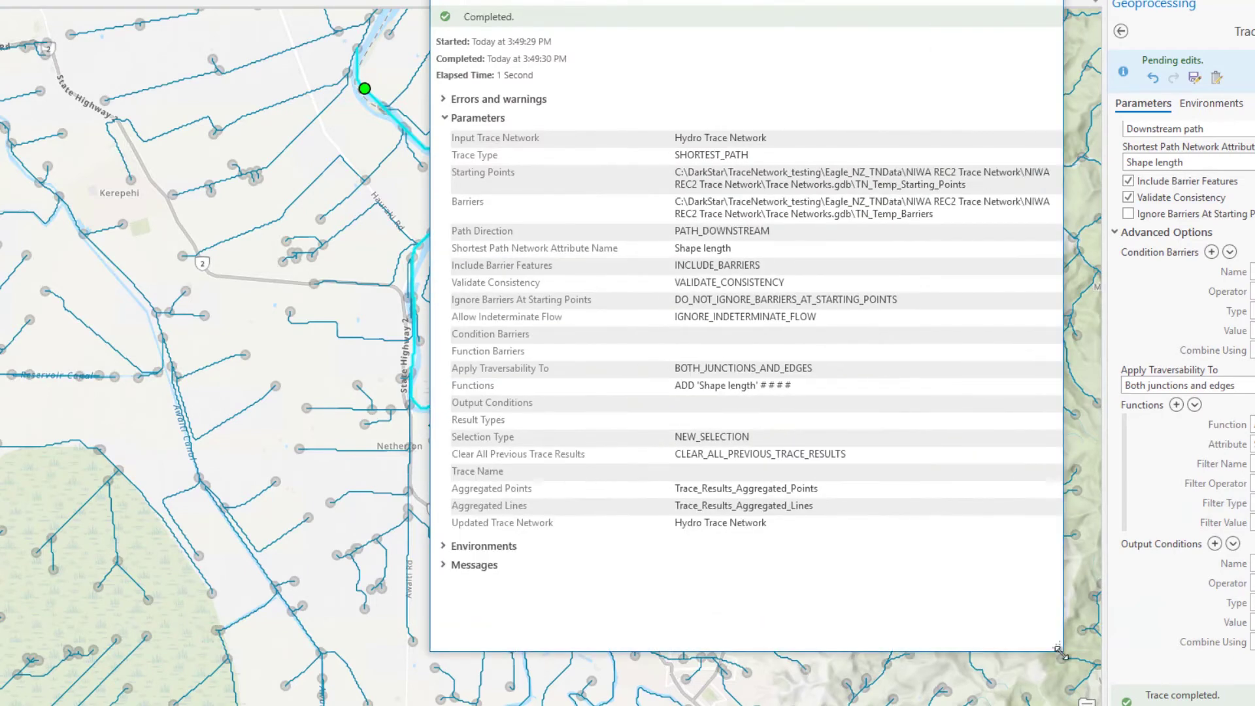
left_click(446, 567)
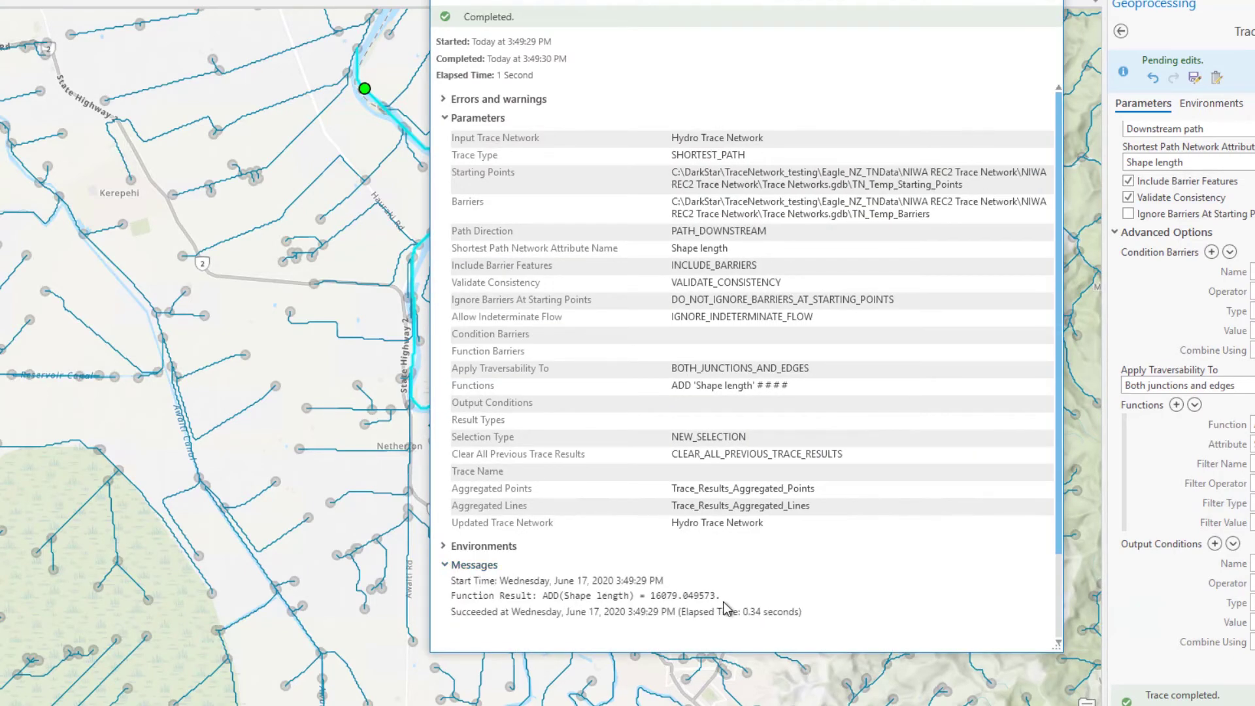
left_click_drag(713, 597, 643, 500)
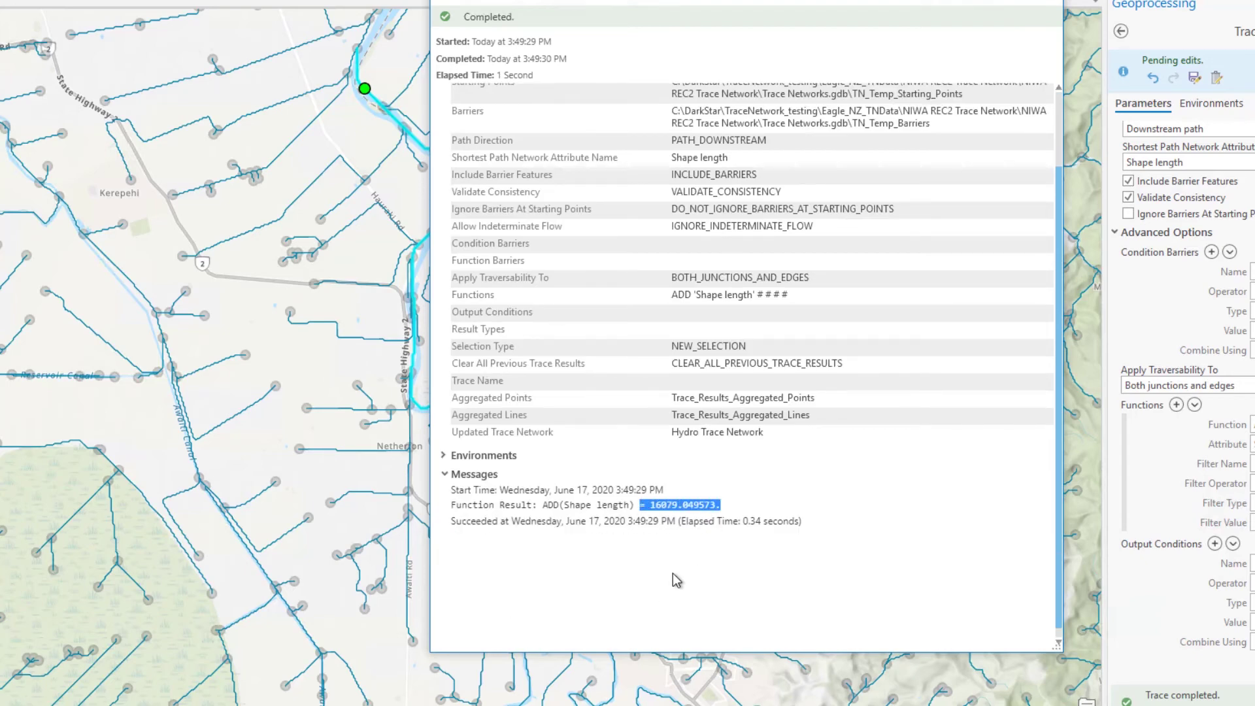
left_click_drag(744, 5, 913, 22)
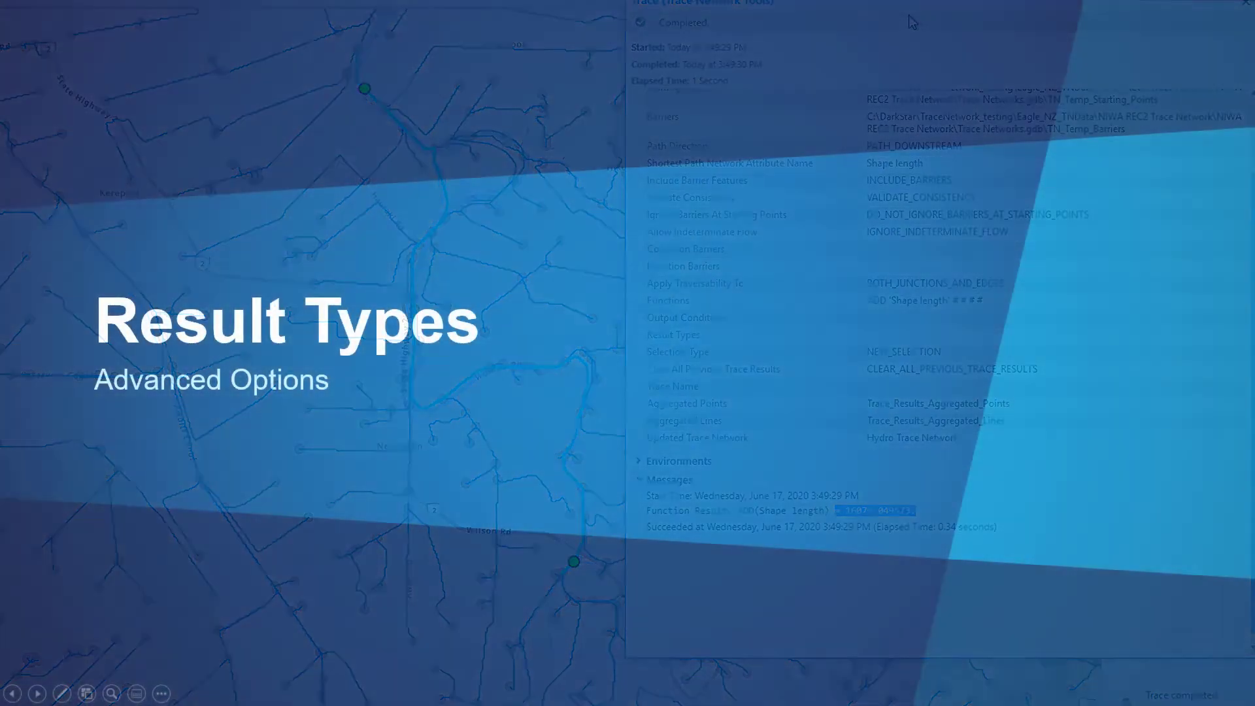
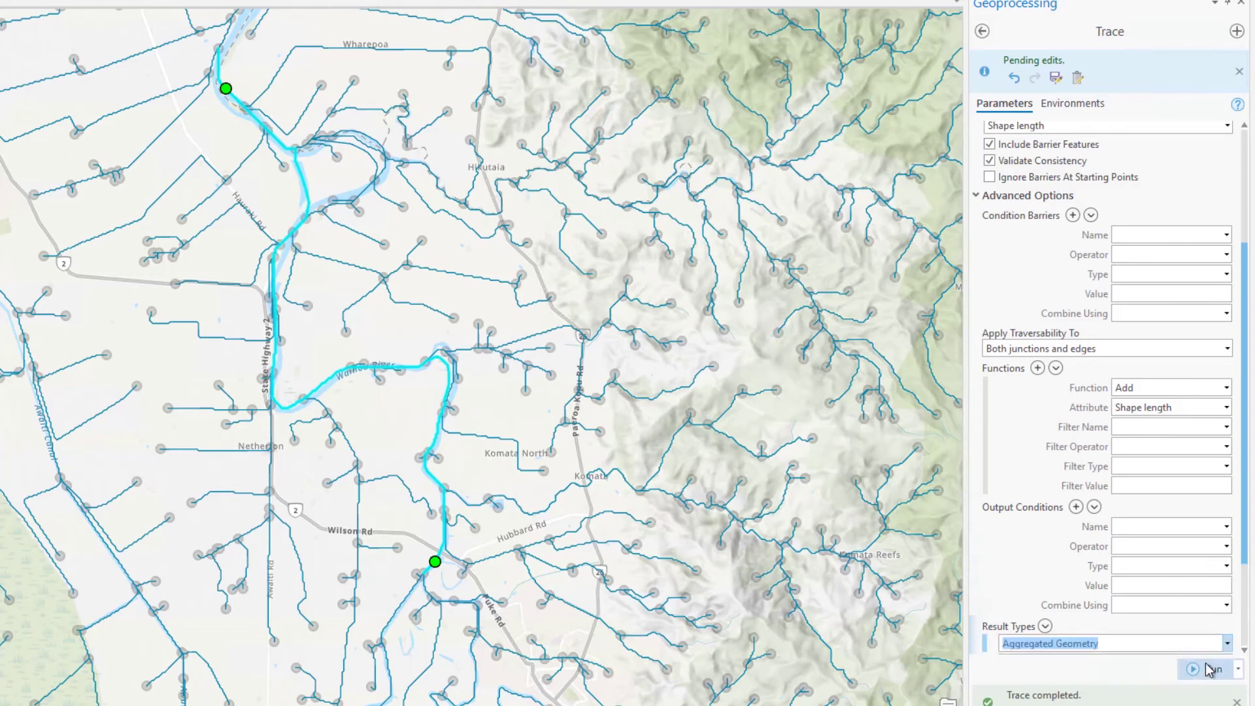
Run the Shortest path trace with Aggregated Geometry as the result type, using the Trace_Results_Aggregated_Points and Trace_Results_Aggregated_Lines outputs
scroll(1246, 638, "down", 3)
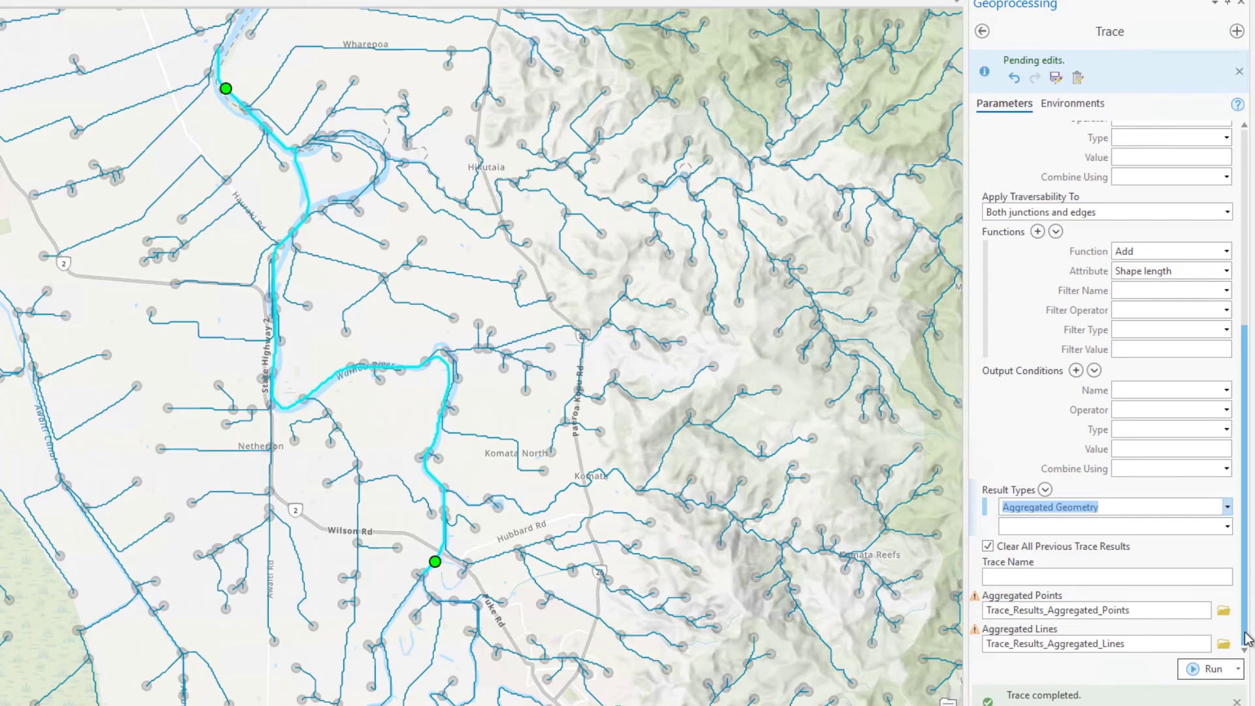
left_click(1211, 668)
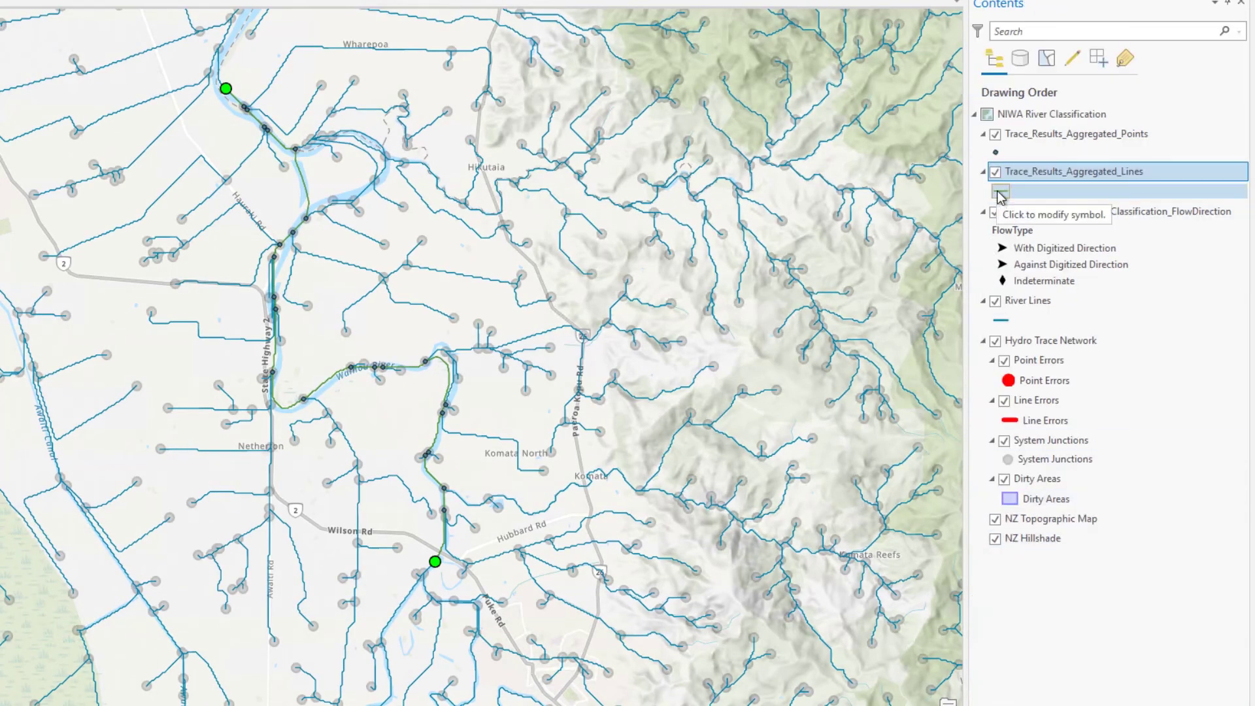
Change the Trace_Results_Aggregated_Lines symbol to a thicker salmon line and inspect the traced path along the Waihou River
left_click(1000, 193)
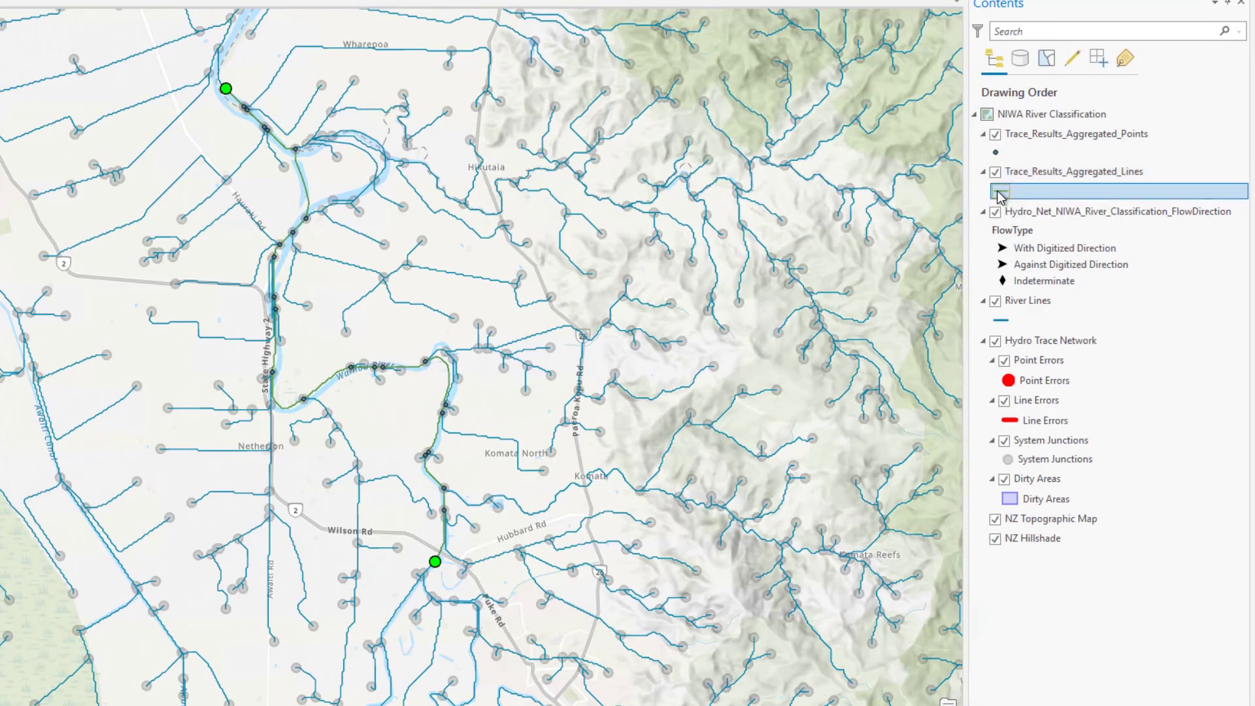
left_click(1007, 175)
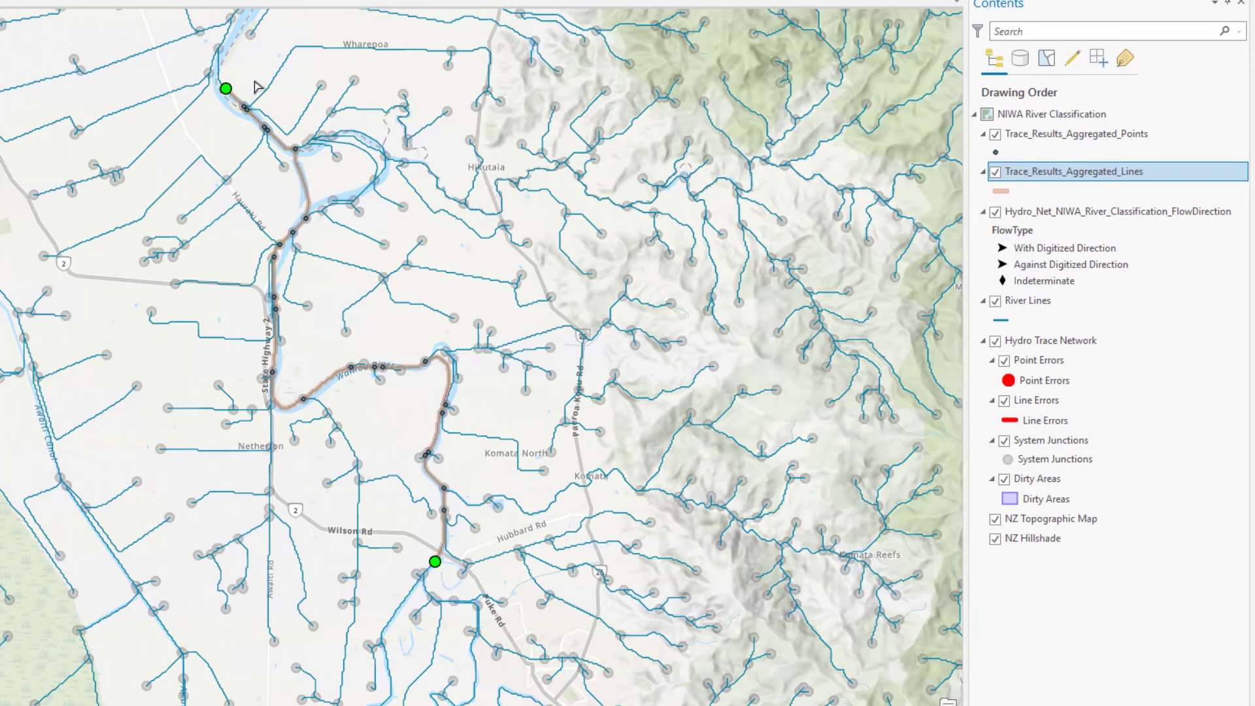
scroll(219, 111, "up", 5)
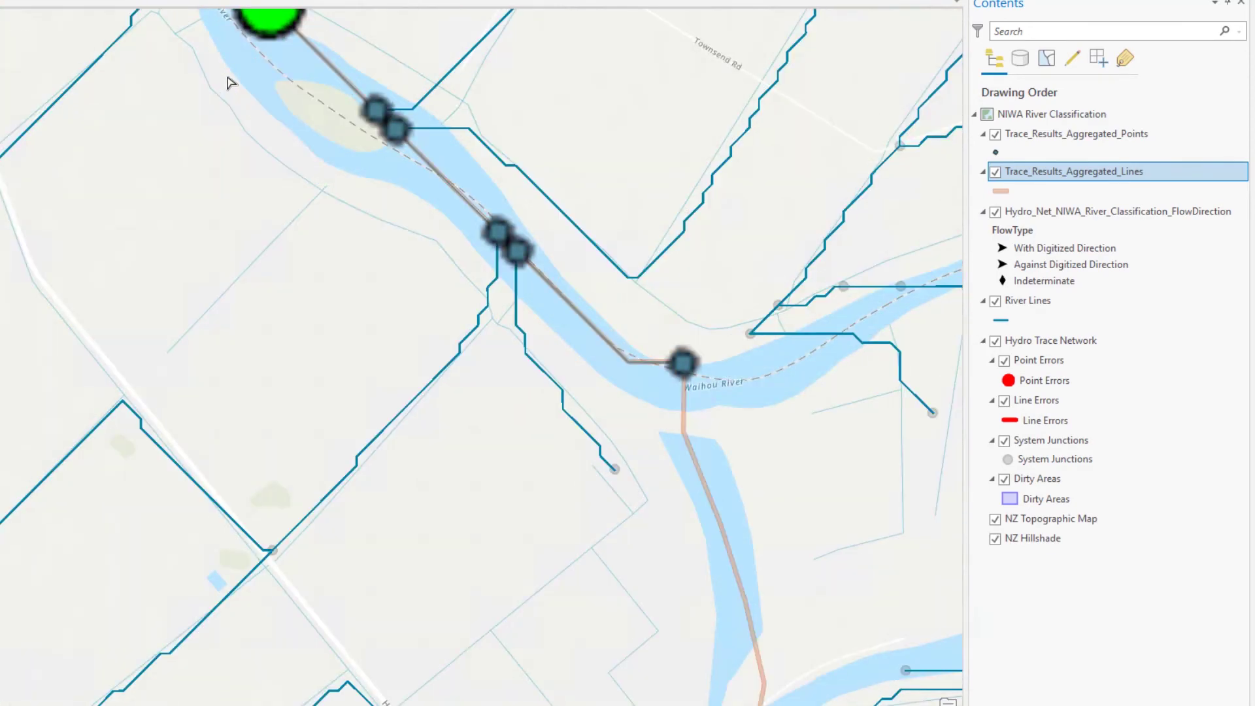
left_click_drag(229, 81, 354, 367)
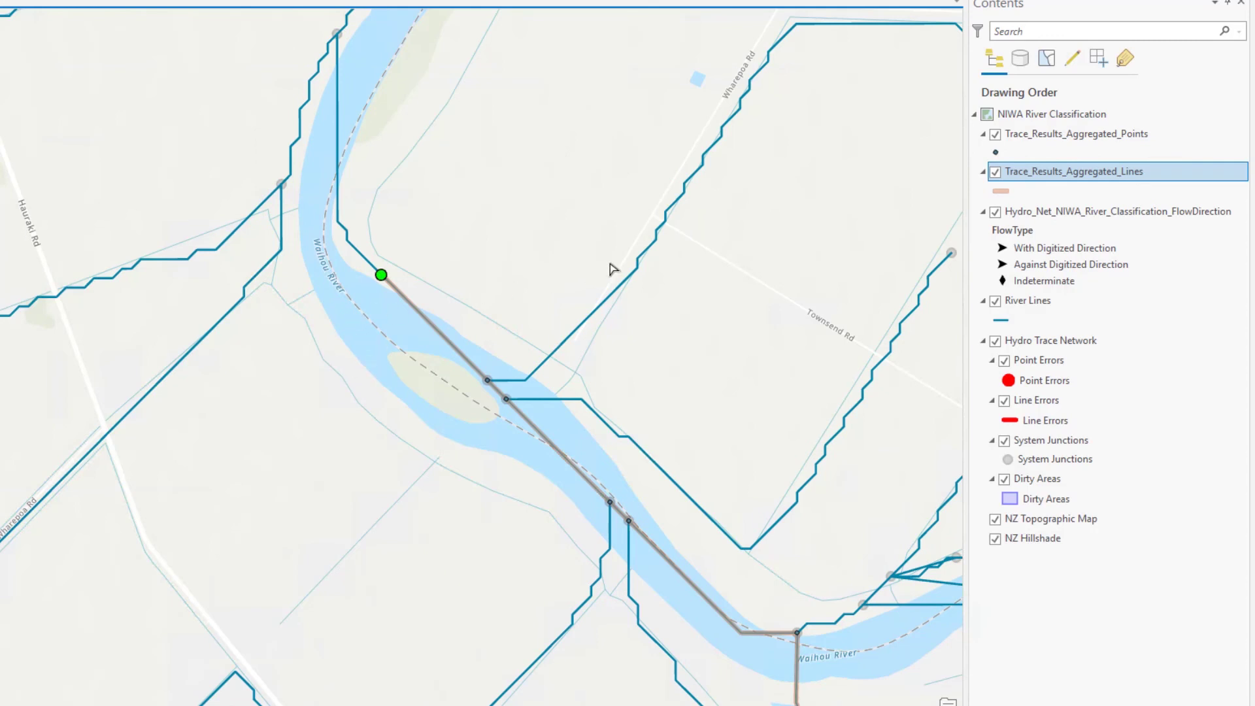
Compare the Shape_Length in the Trace_Results_Aggregated_Lines attribute table with the Shape length function result in the trace messages
right_click(1030, 175)
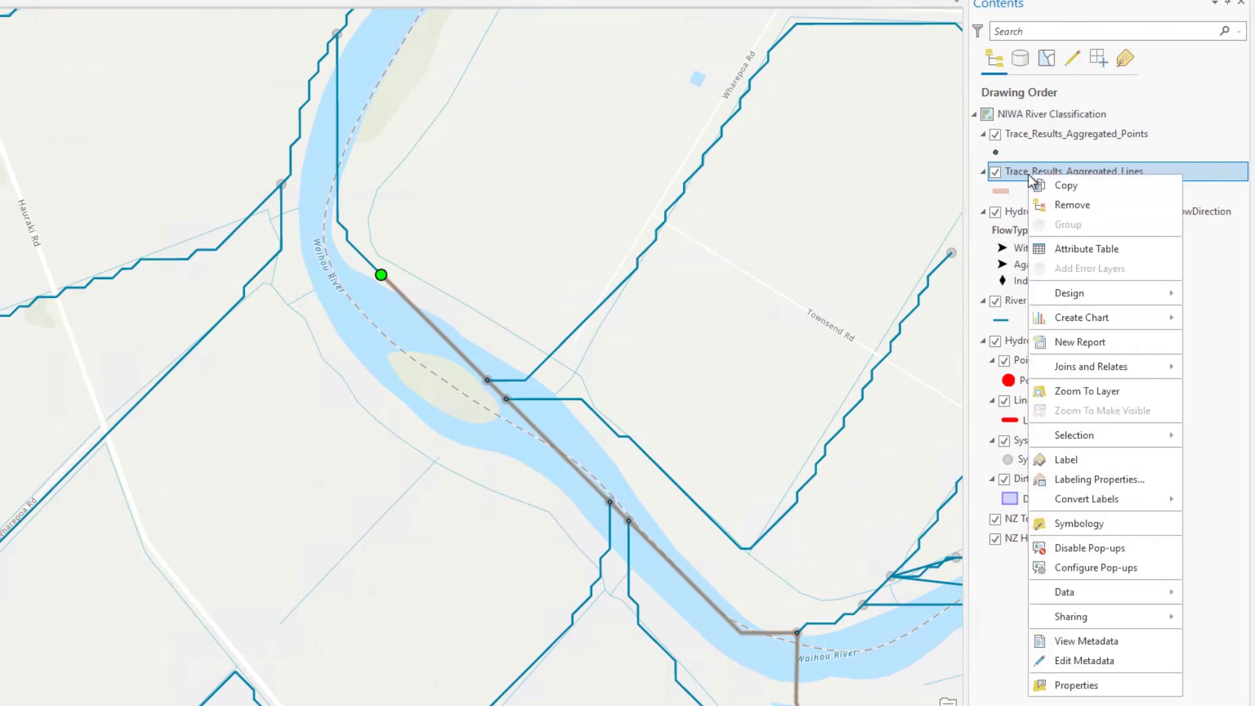
left_click(1056, 252)
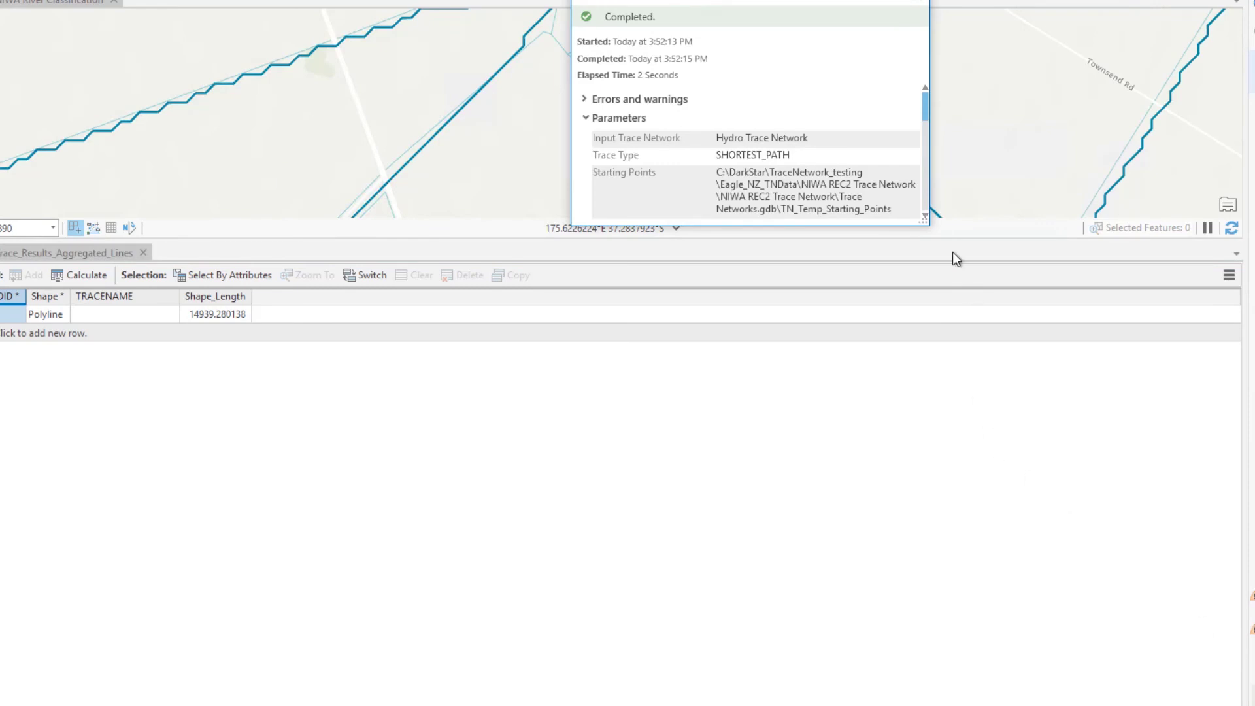
left_click_drag(929, 225, 1251, 671)
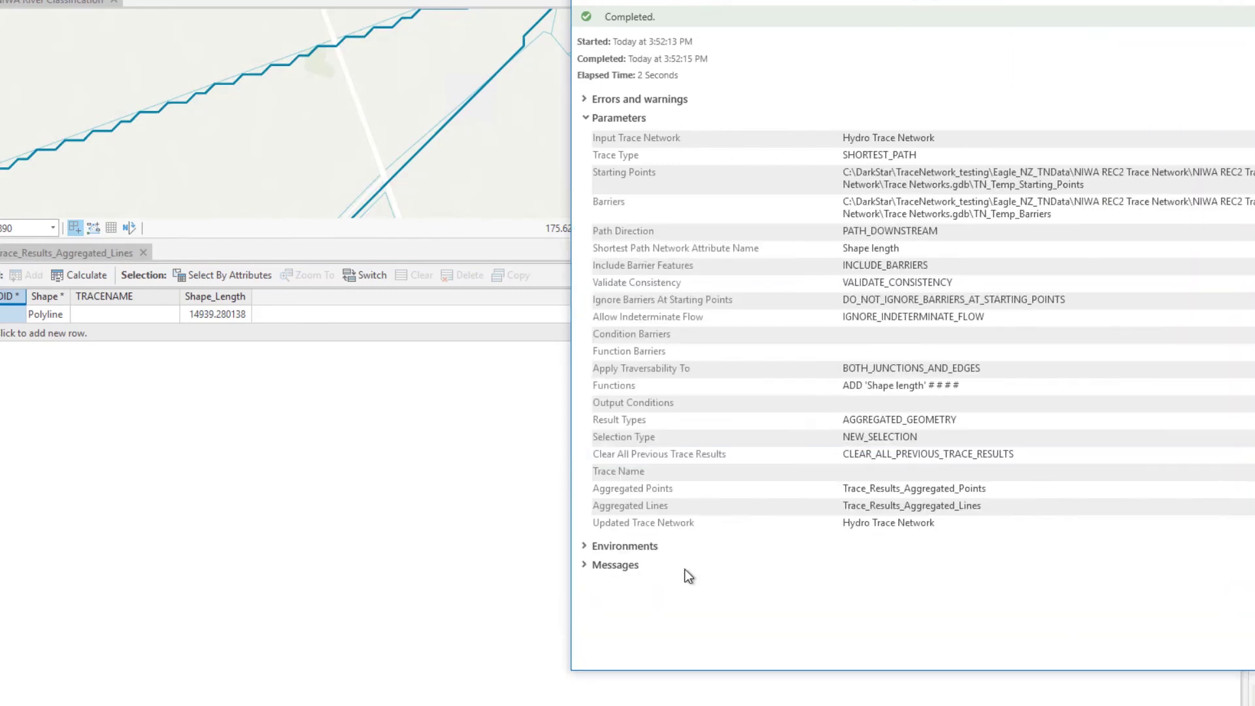
left_click(583, 566)
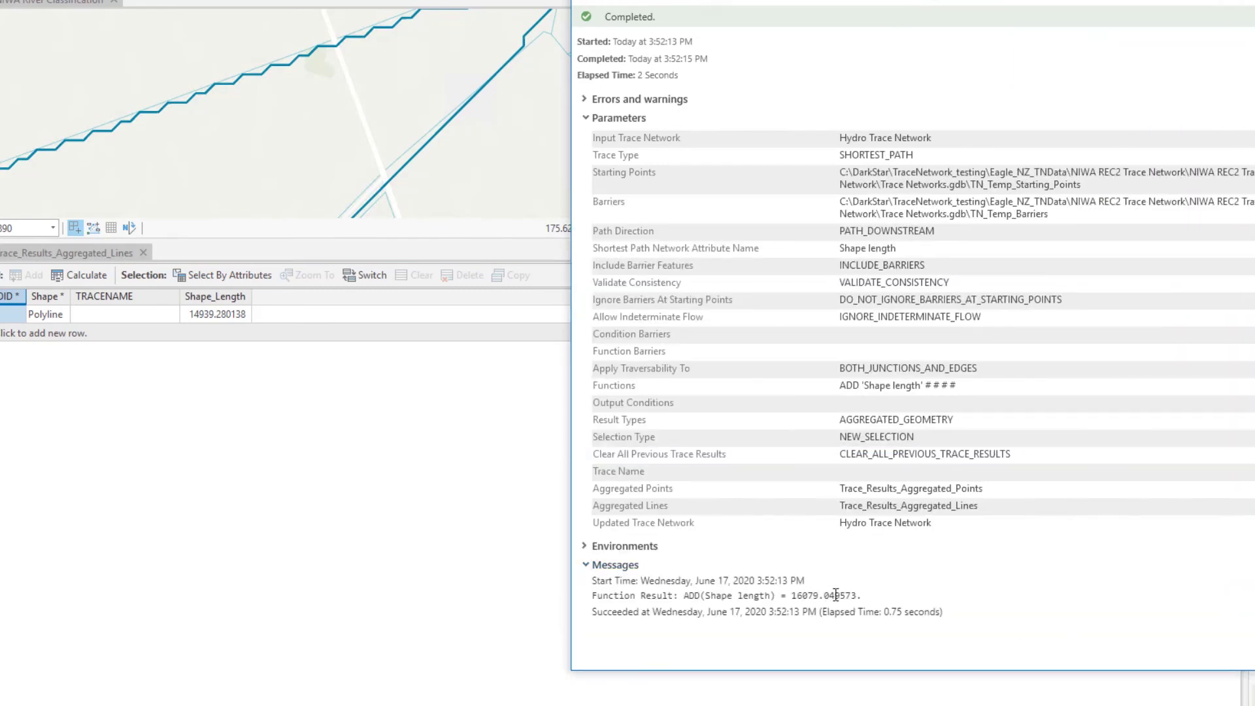
left_click_drag(861, 595, 792, 523)
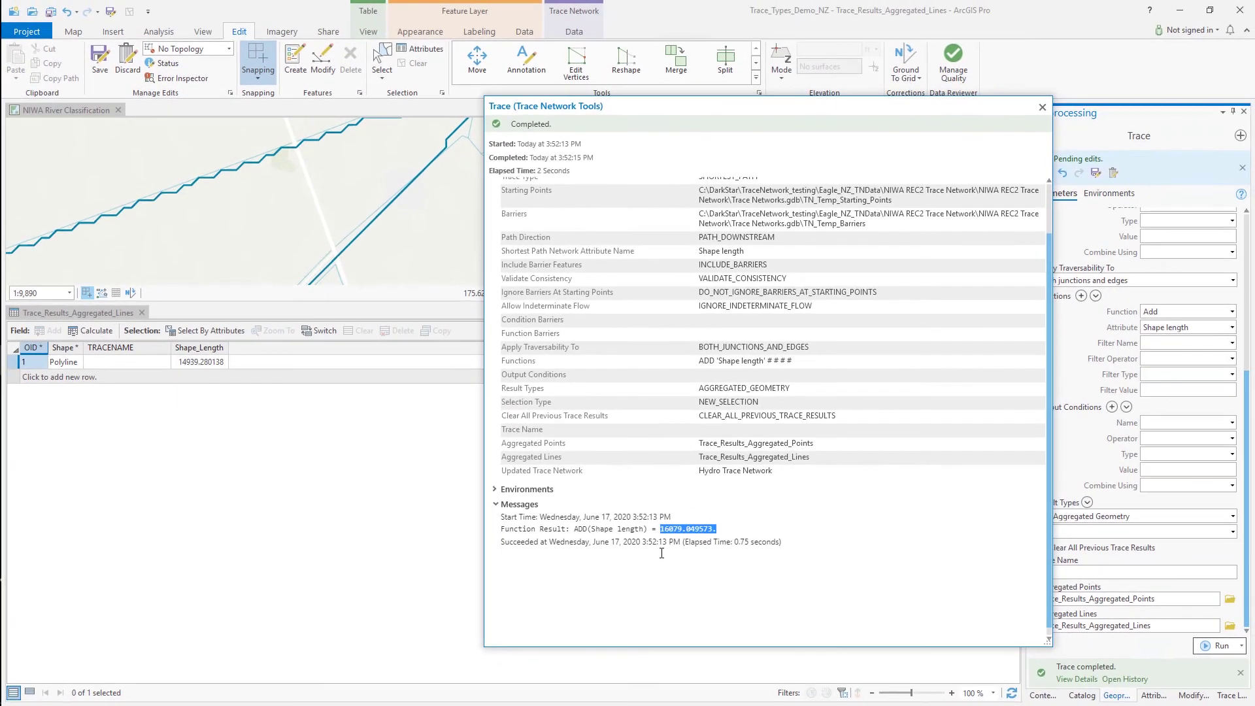
Close the trace details and the aggregated lines attribute table, and bring back the map's layer list
left_click(1042, 107)
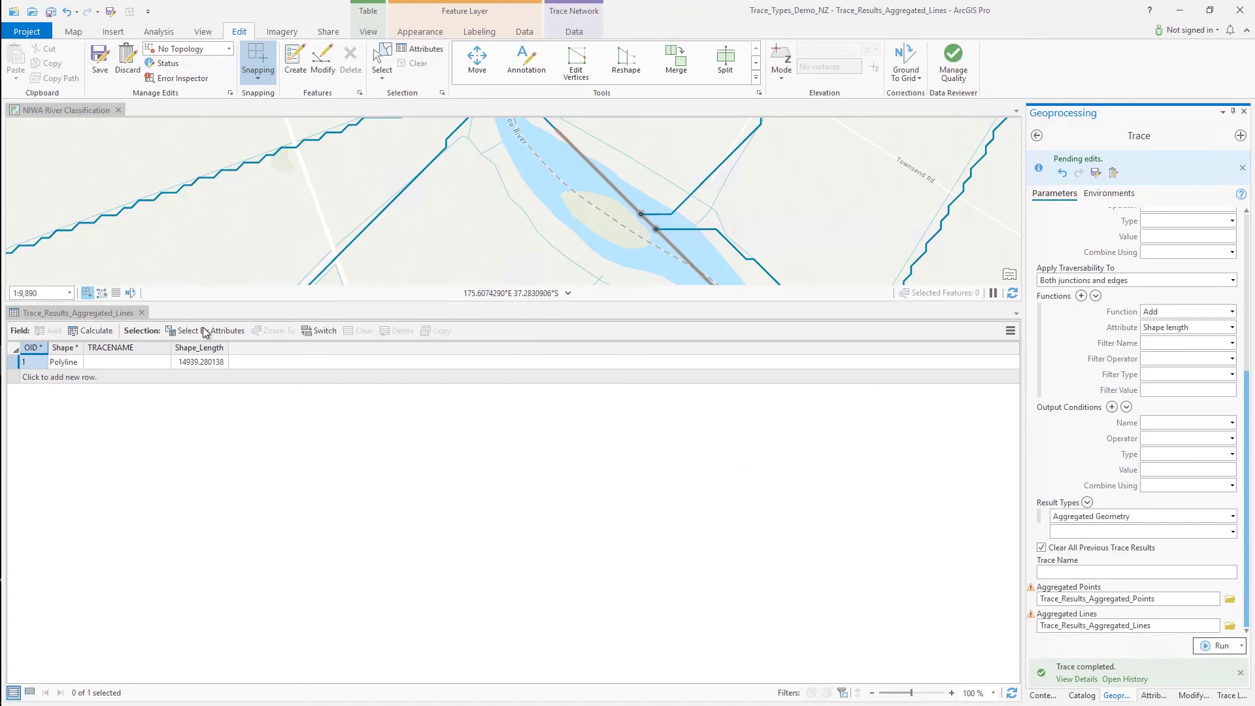
left_click(141, 312)
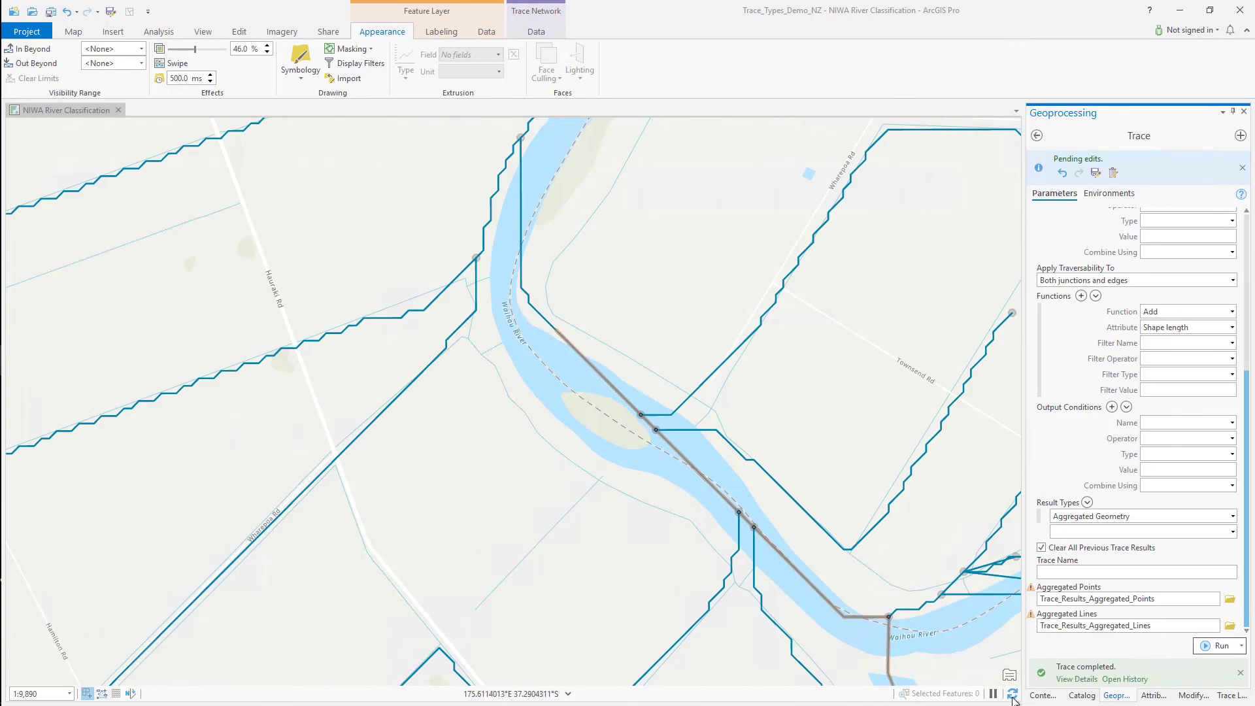
left_click(1043, 696)
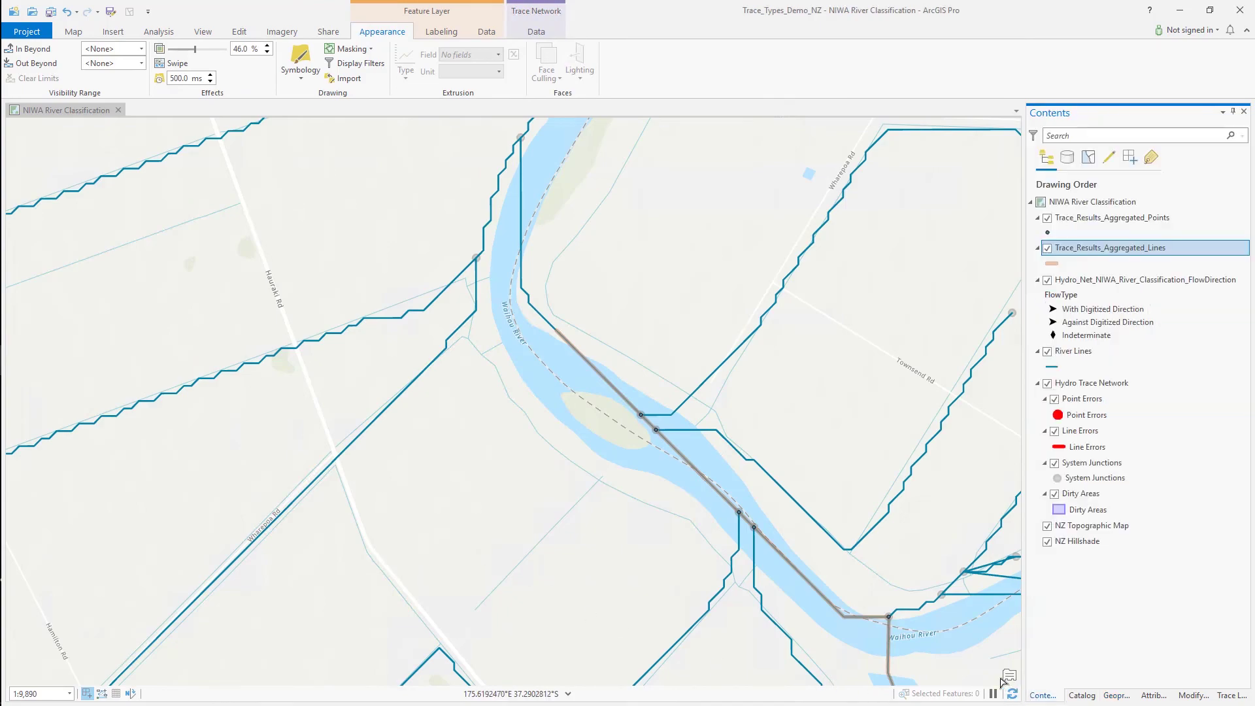